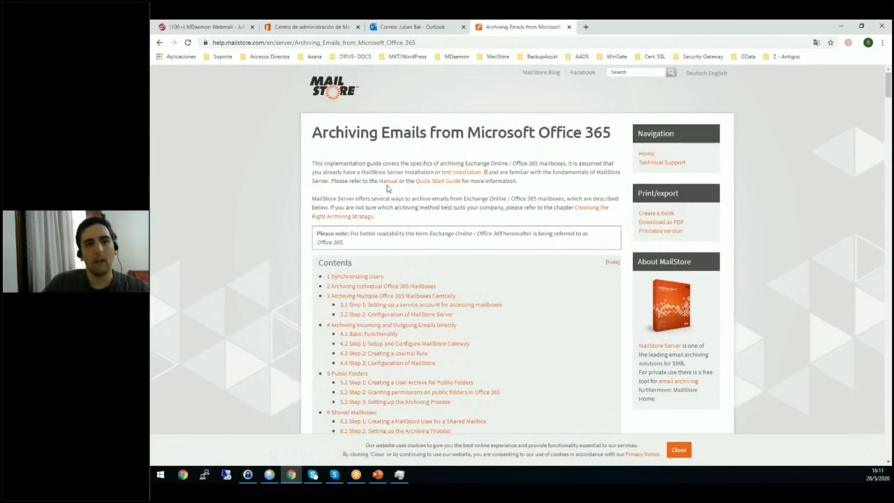
Open the Synchronizing Users section of the Office 365 archiving guide and read its notes on directory synchronization.
{"action": "left_click_drag", "start_coordinate": [594, 133], "coordinate": [312, 133]}
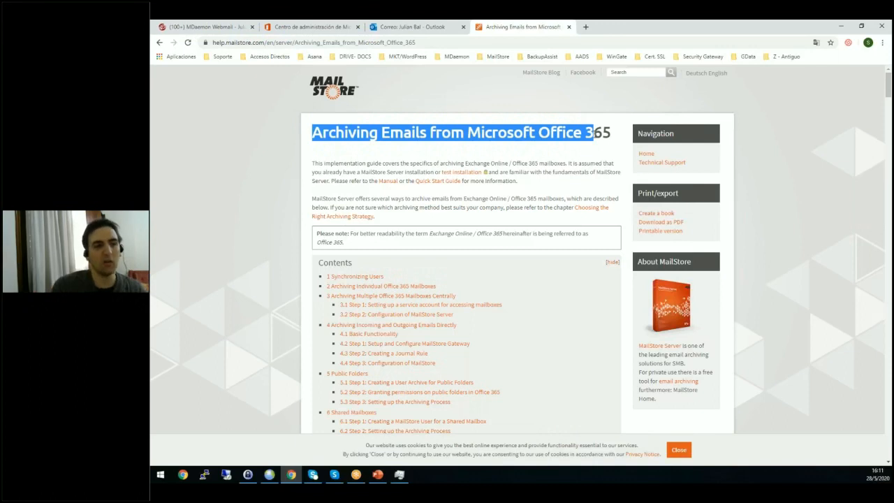
{"action": "left_click", "coordinate": [544, 166]}
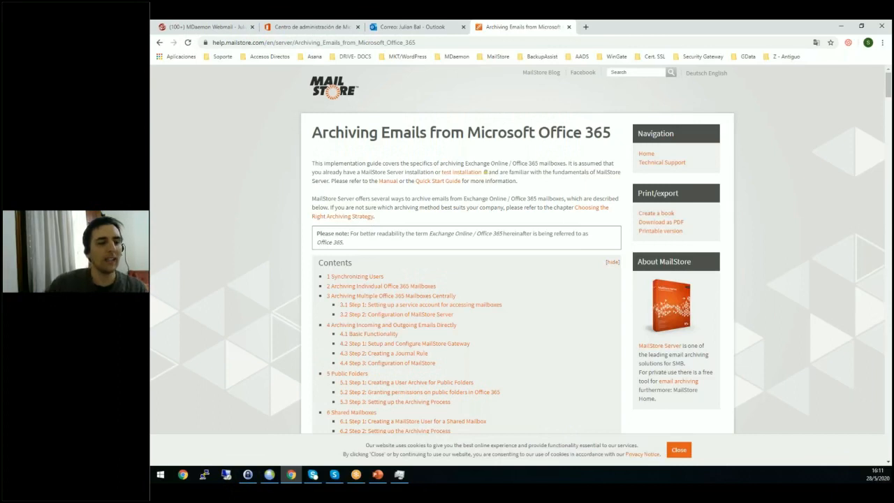
{"action": "left_click", "coordinate": [373, 278]}
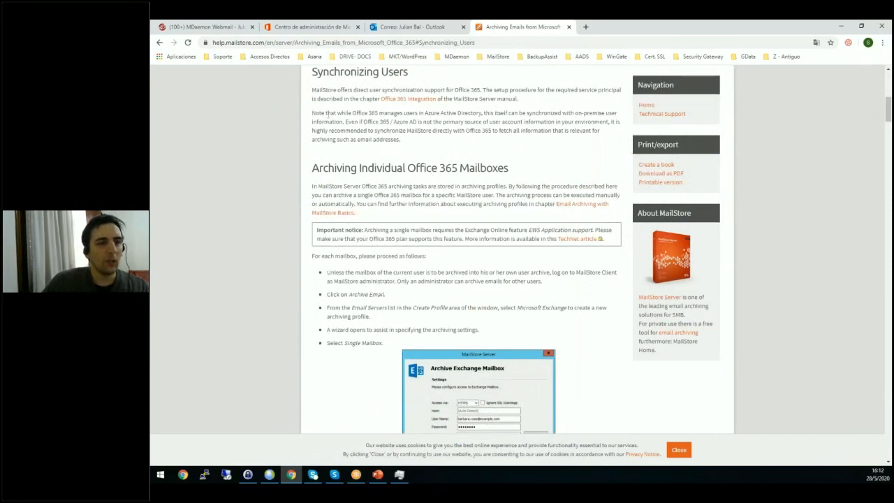
{"action": "triple_click", "coordinate": [329, 114]}
{"action": "left_click", "coordinate": [328, 114]}
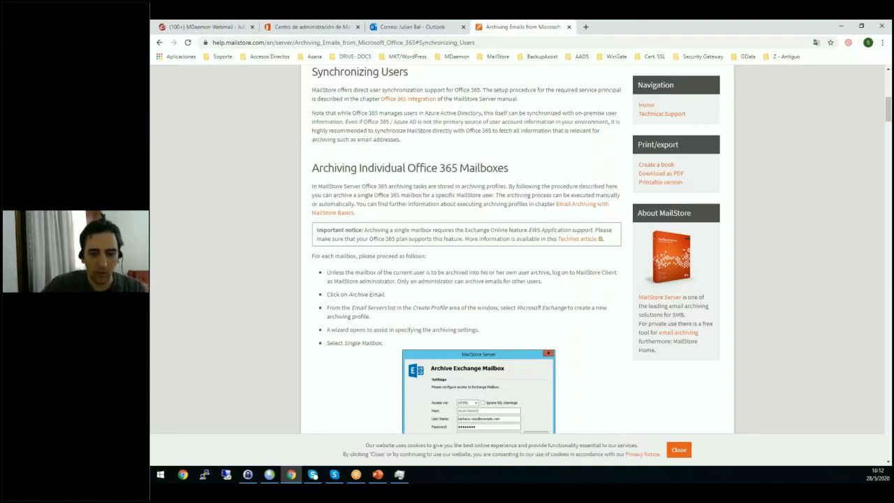
Switch to MailStore Server in the remote desktop session and display the list of users under the administrative tools.
{"action": "key", "text": "alt+Tab"}
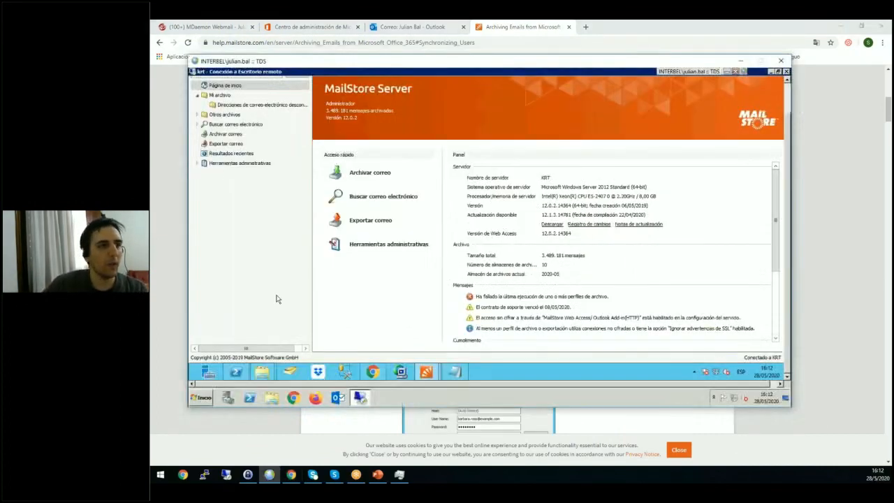
{"action": "left_click", "coordinate": [198, 163]}
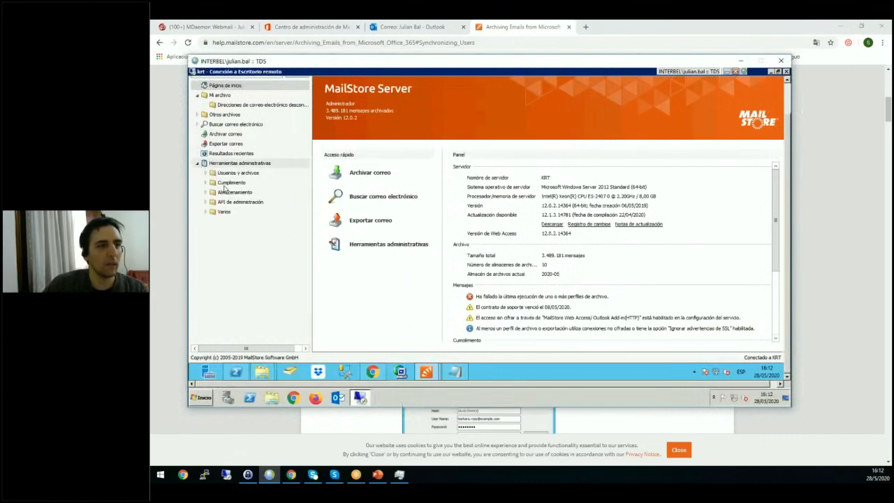
{"action": "left_click", "coordinate": [203, 174]}
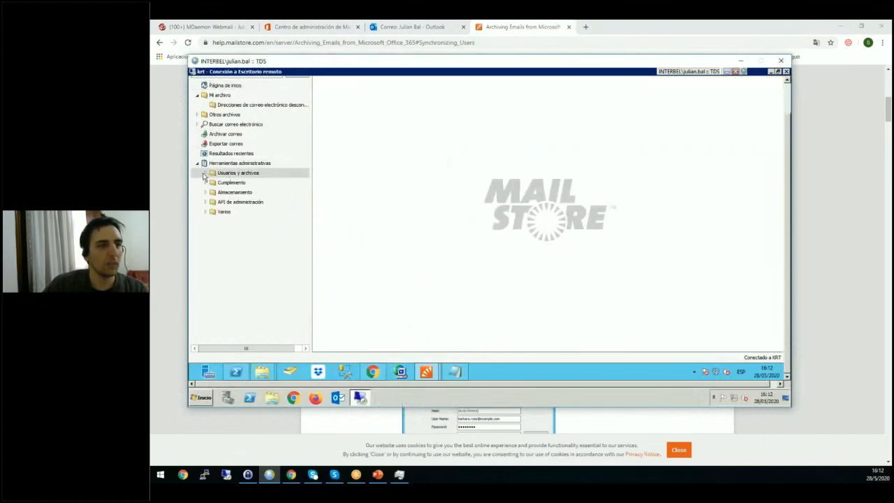
{"action": "left_click", "coordinate": [229, 183]}
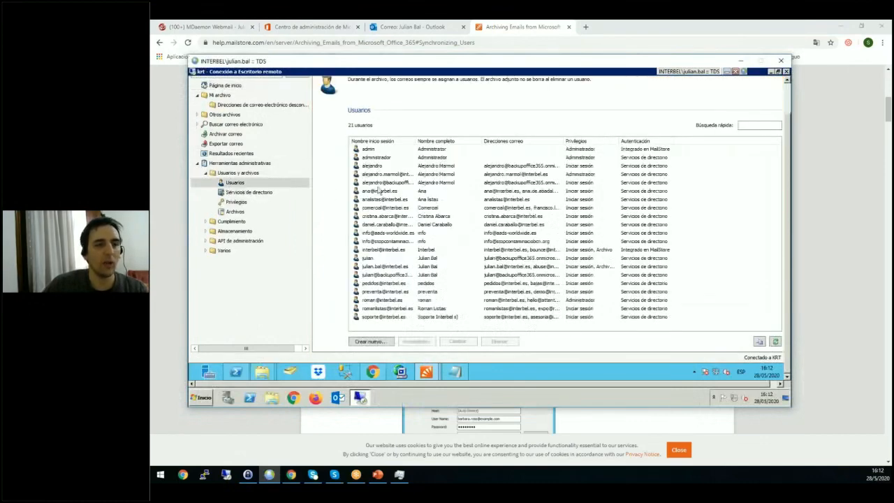
{"action": "left_click", "coordinate": [426, 210]}
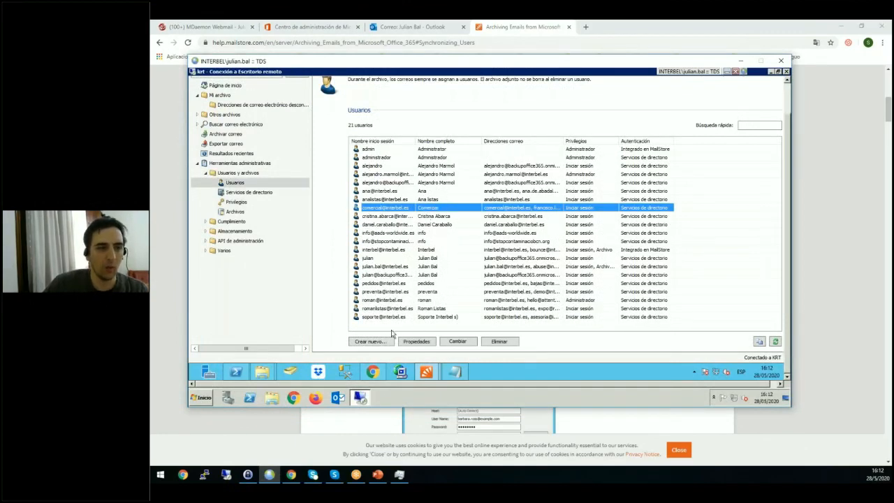
Try to create a new MailStore user with a person's first name as the login name.
{"action": "left_click", "coordinate": [371, 341]}
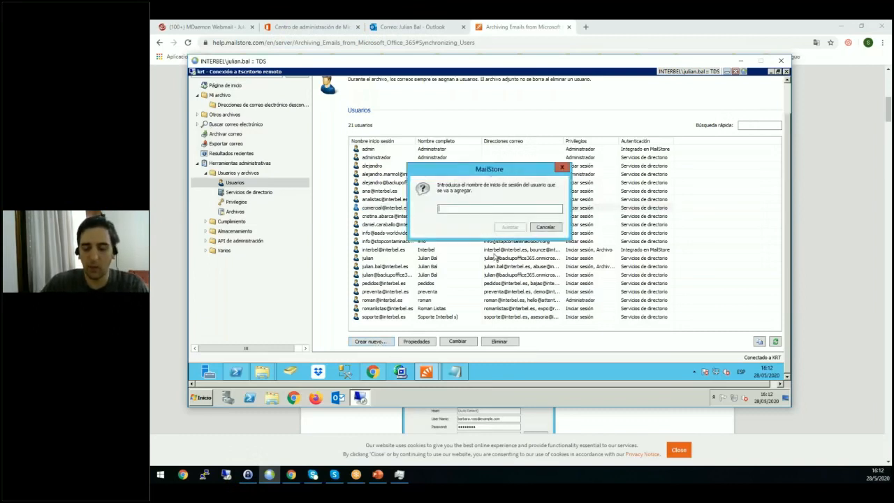
{"action": "type", "text": "Julian"}
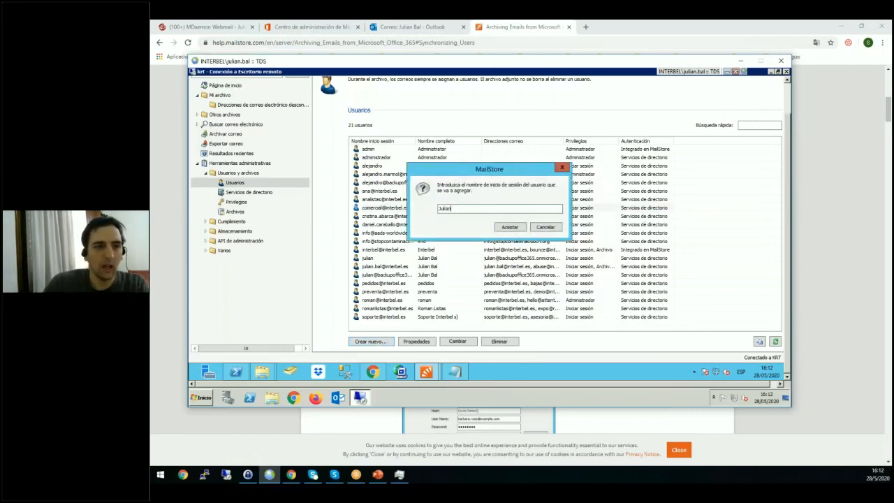
{"action": "left_click", "coordinate": [511, 228]}
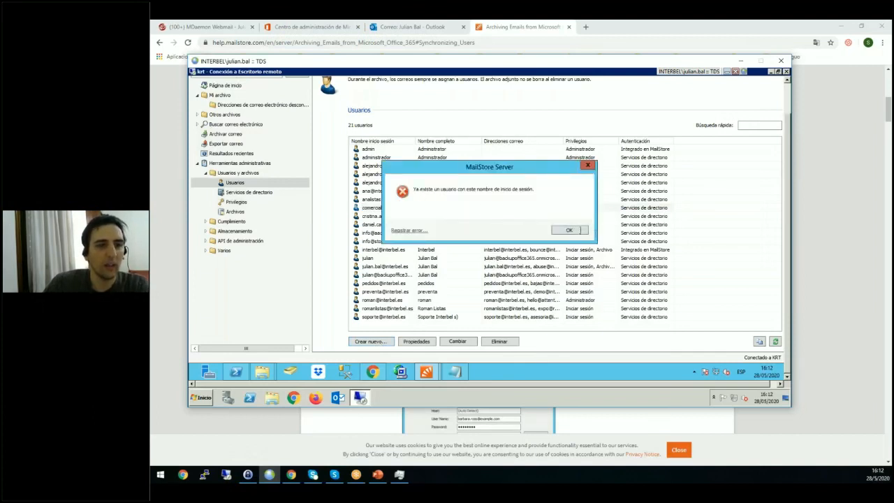
{"action": "left_click", "coordinate": [577, 234]}
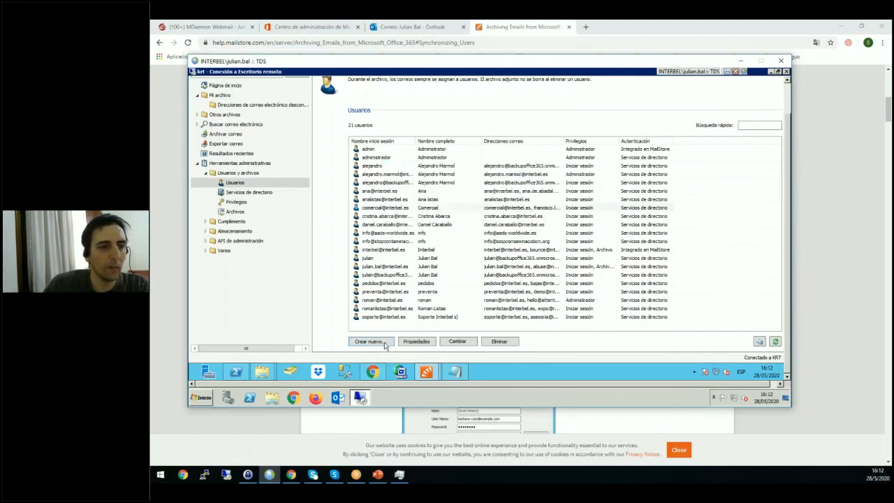
Create a MailStore user with the login name Test, then close its properties without entering an email address.
{"action": "left_click", "coordinate": [382, 344]}
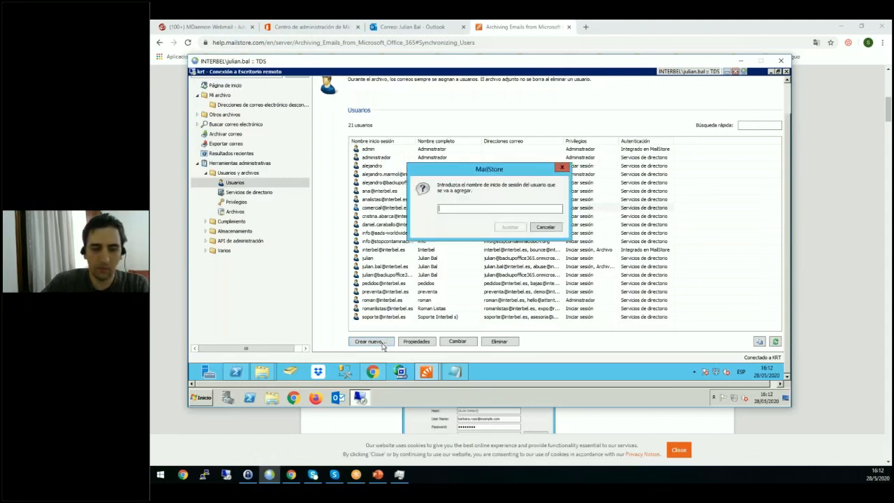
{"action": "type", "text": "Test"}
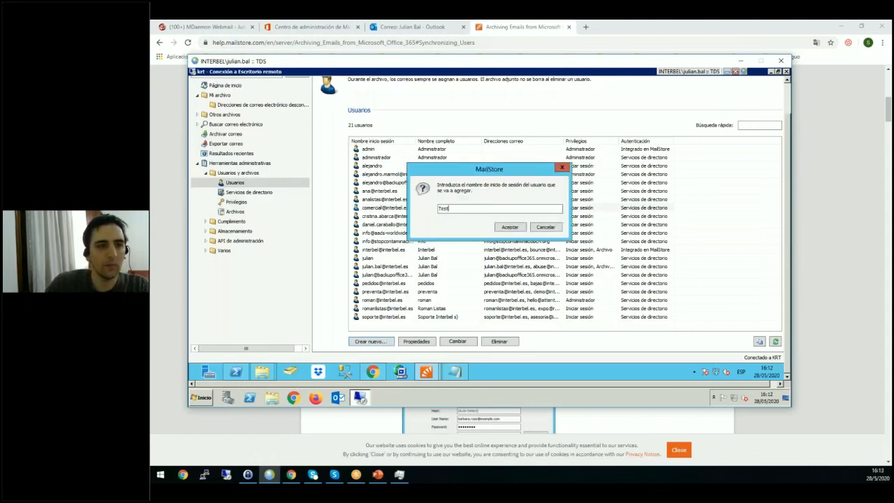
{"action": "left_click", "coordinate": [527, 230]}
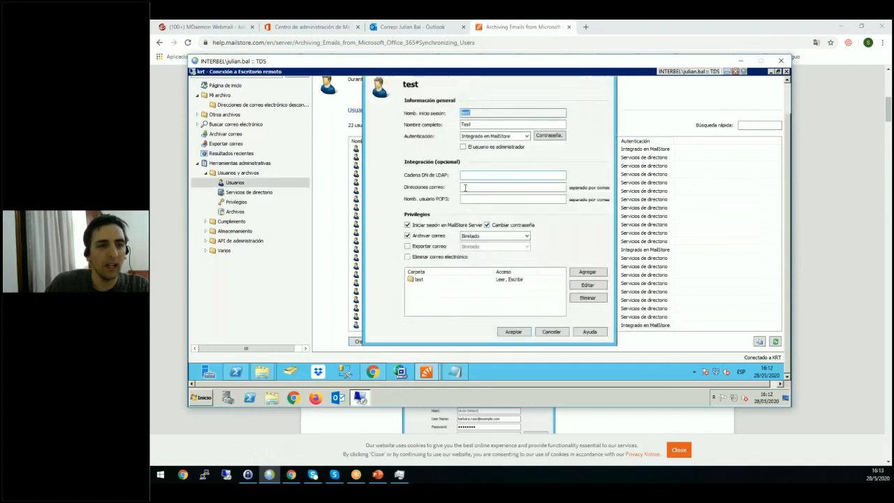
{"action": "left_click", "coordinate": [465, 187]}
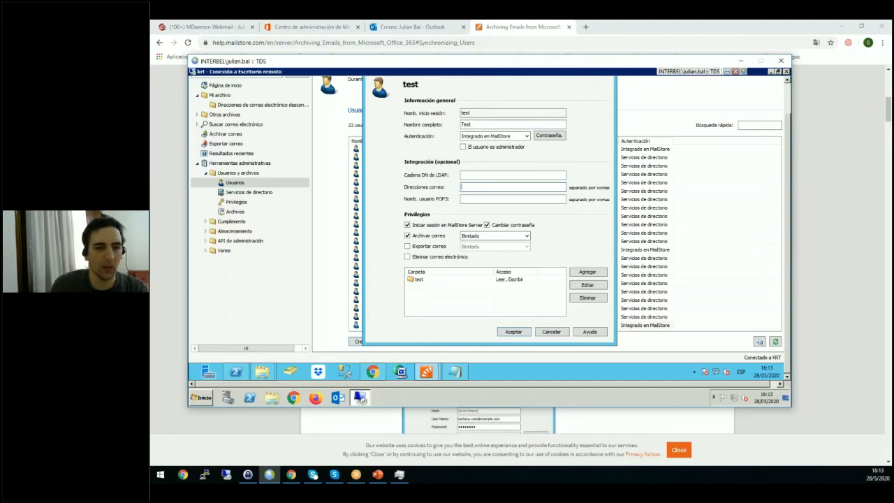
{"action": "left_click", "coordinate": [552, 331]}
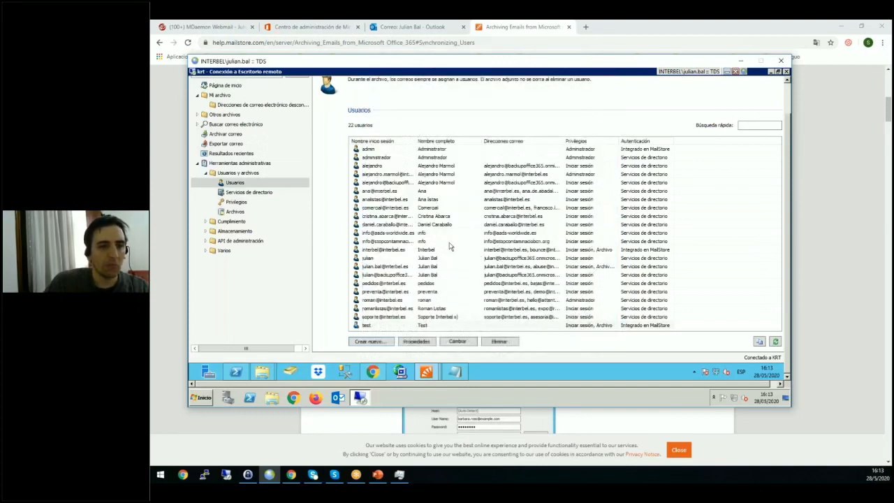
Set the directory service type to Office 365 in the directory services settings.
{"action": "left_click", "coordinate": [426, 234]}
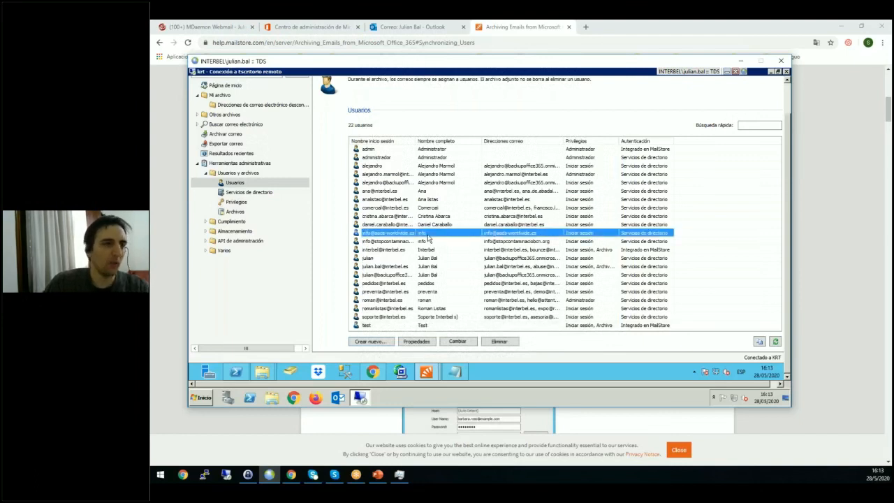
{"action": "left_click", "coordinate": [226, 135]}
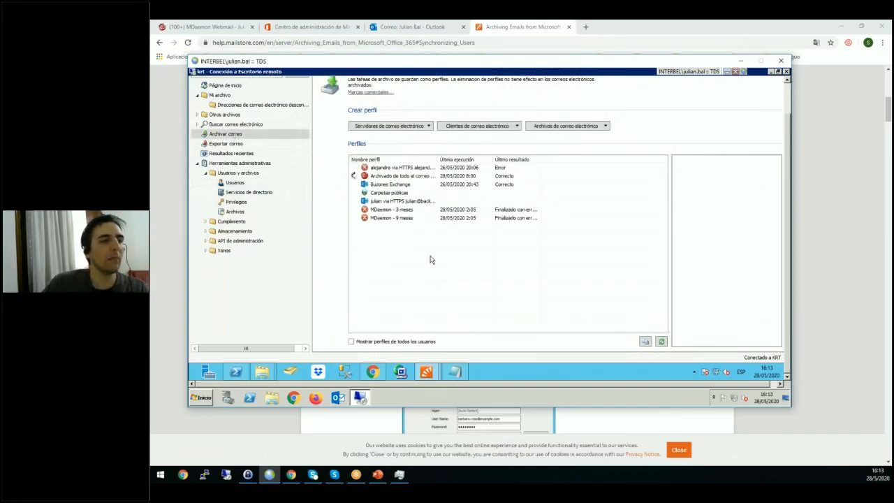
{"action": "left_click", "coordinate": [246, 193]}
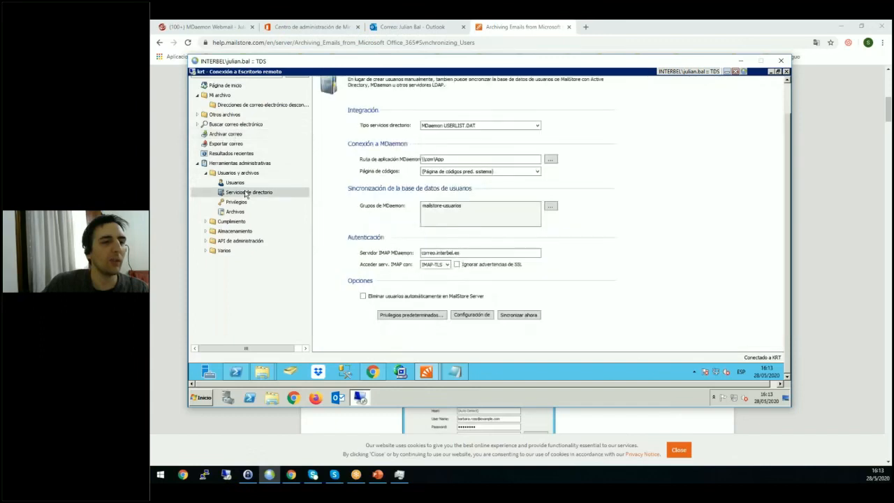
{"action": "left_click", "coordinate": [465, 127]}
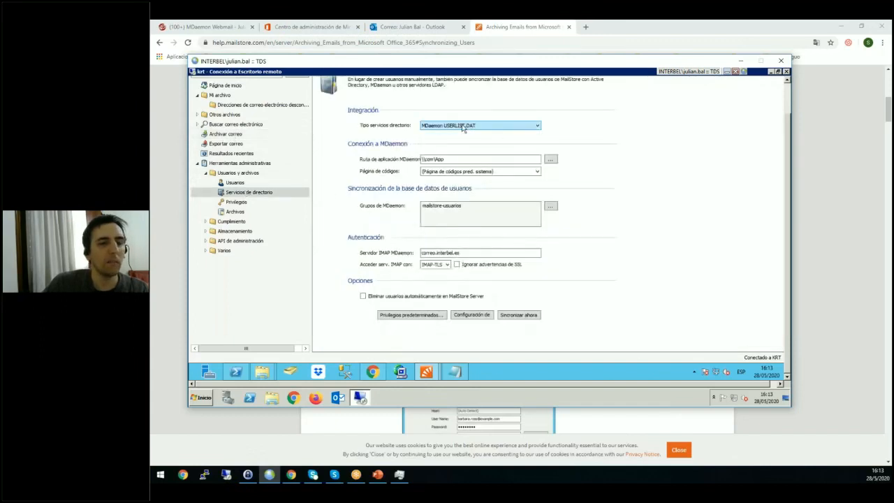
{"action": "left_click", "coordinate": [462, 126]}
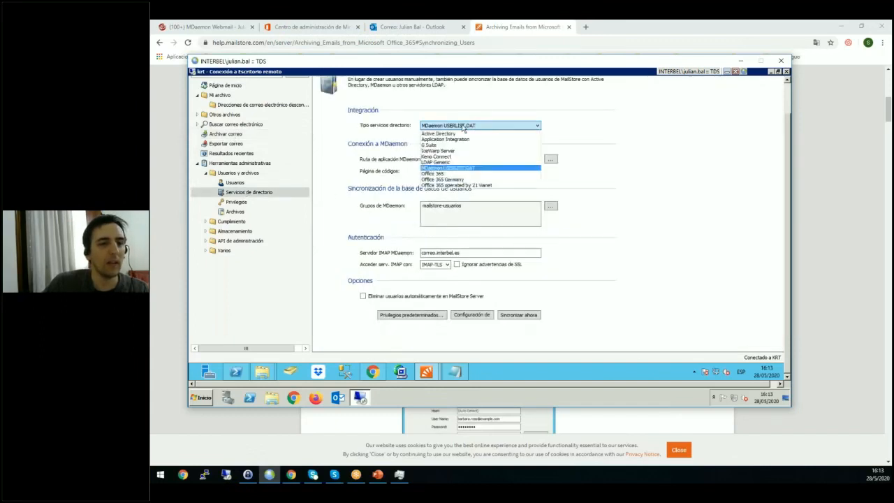
{"action": "left_click", "coordinate": [461, 174]}
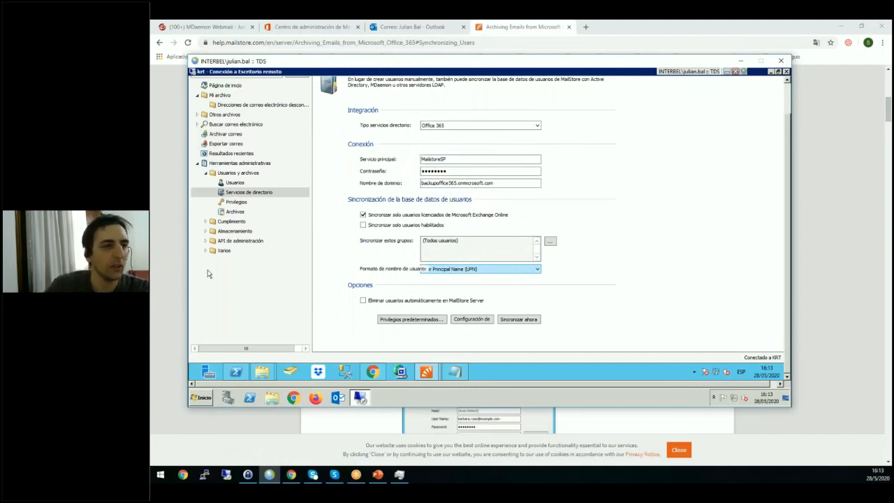
Start a new Microsoft Exchange archiving profile for an individual mailbox.
{"action": "left_click", "coordinate": [220, 137]}
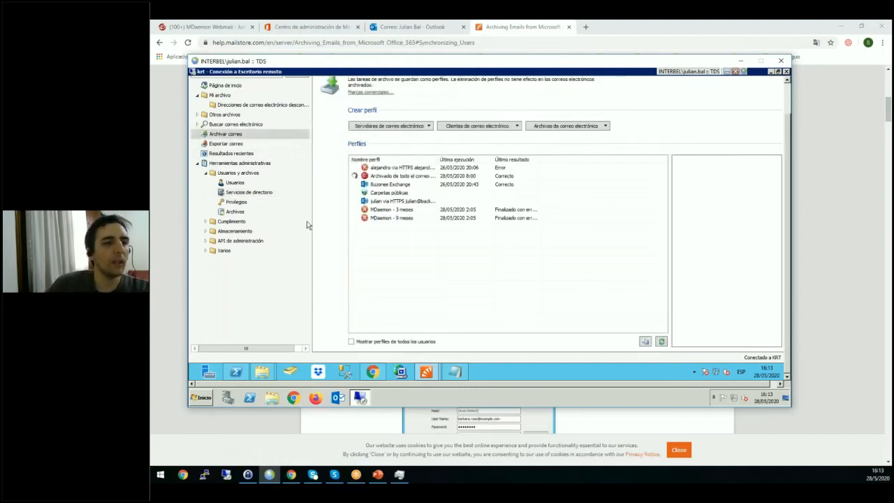
{"action": "left_click", "coordinate": [410, 126]}
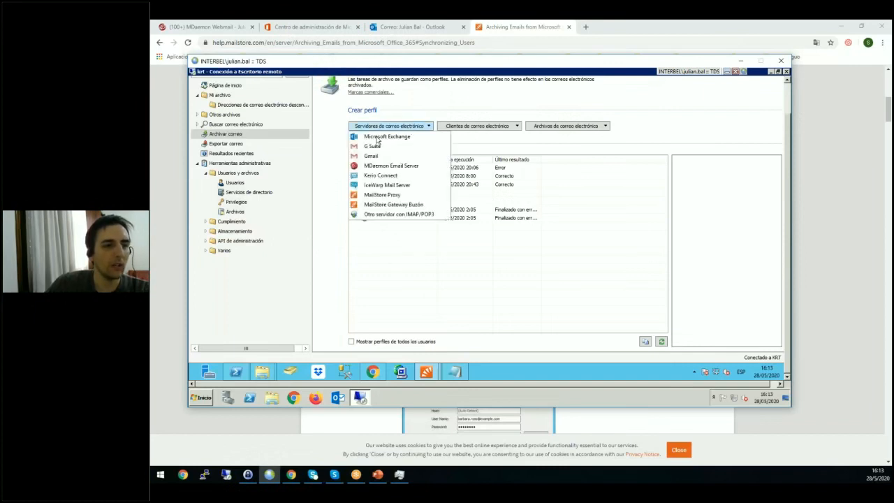
{"action": "left_click", "coordinate": [381, 137]}
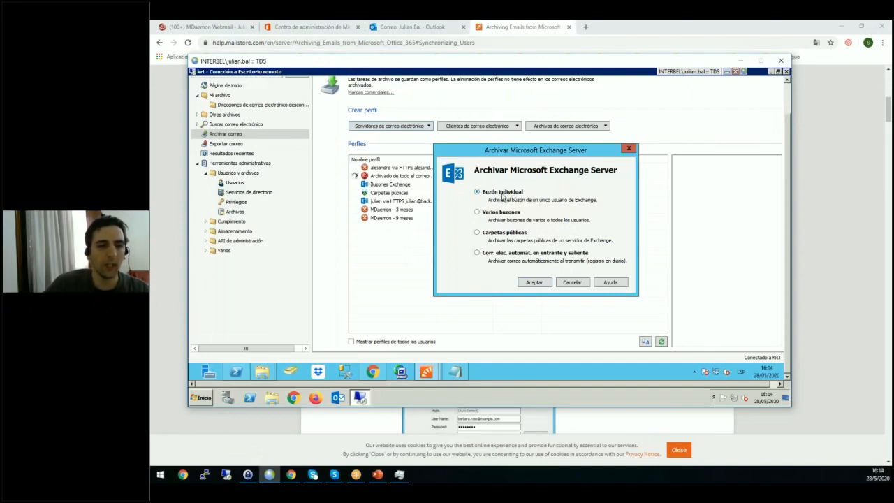
{"action": "left_click", "coordinate": [534, 282]}
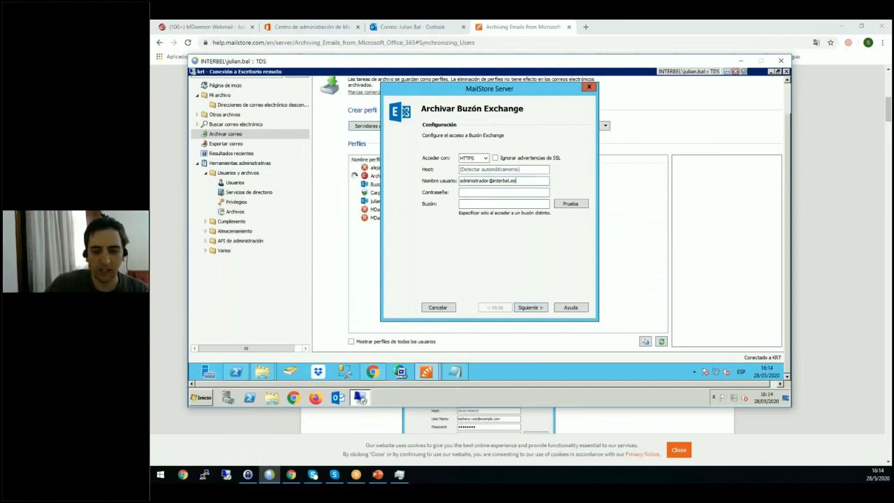
Paste outlook.office365.com as the Exchange mailbox host and keep HTTPS as the access protocol.
{"action": "key", "text": "alt+Tab"}
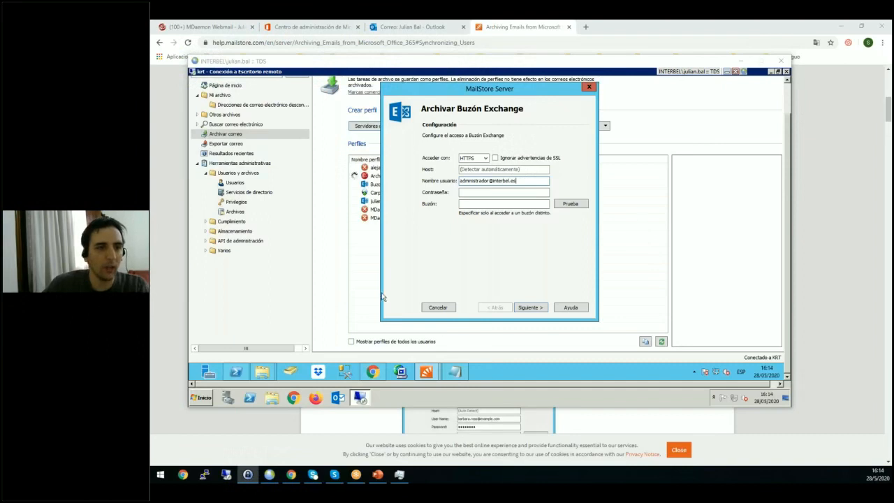
{"action": "left_click", "coordinate": [511, 170]}
{"action": "left_click", "coordinate": [507, 170]}
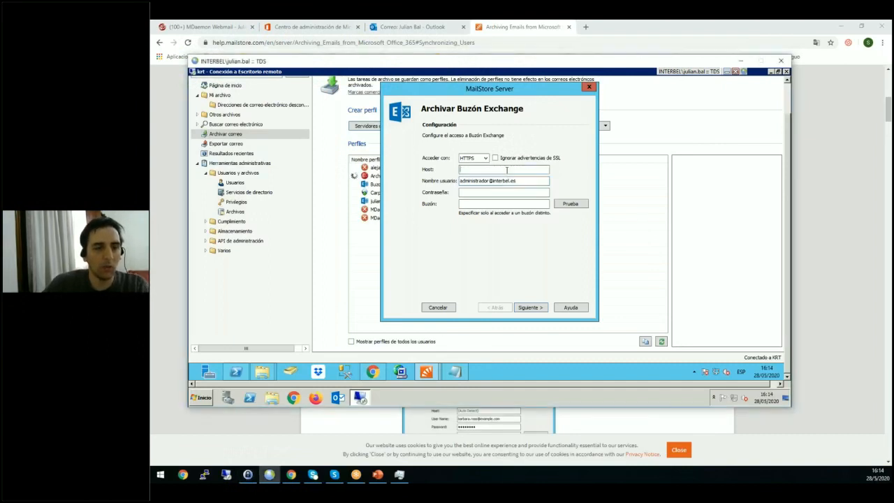
{"action": "type", "text": "outlook.office365.com"}
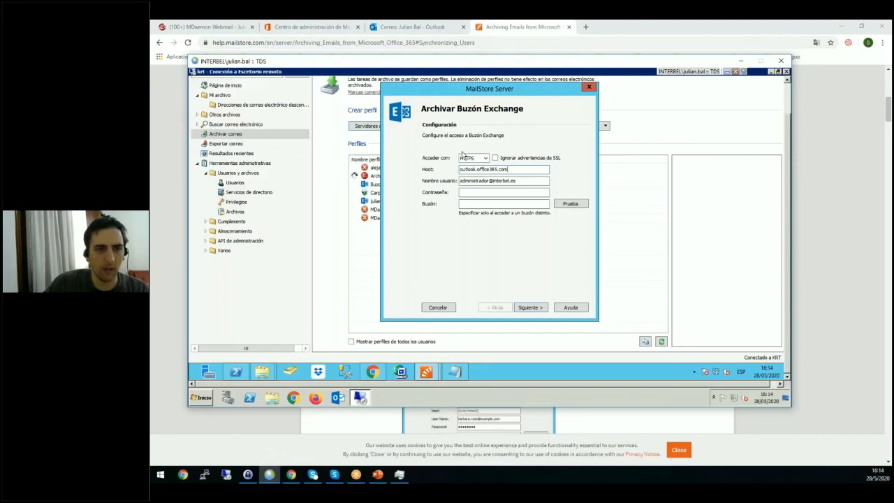
{"action": "left_click", "coordinate": [471, 159]}
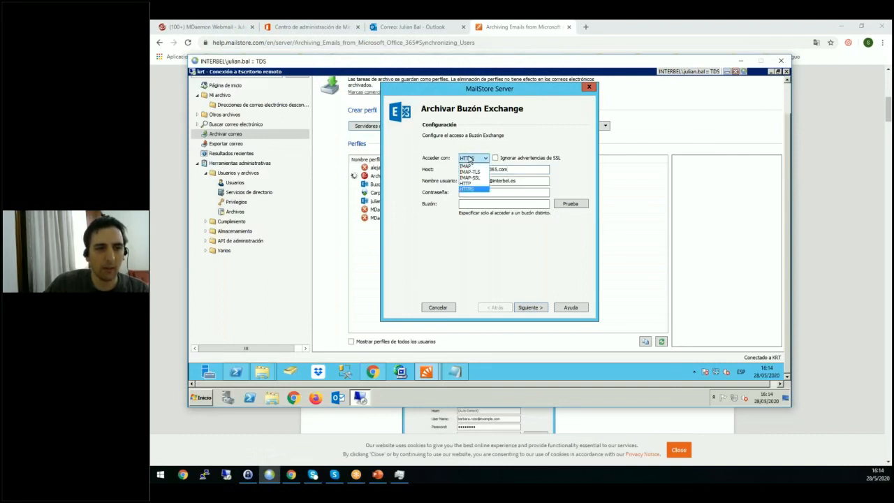
{"action": "left_click", "coordinate": [470, 159]}
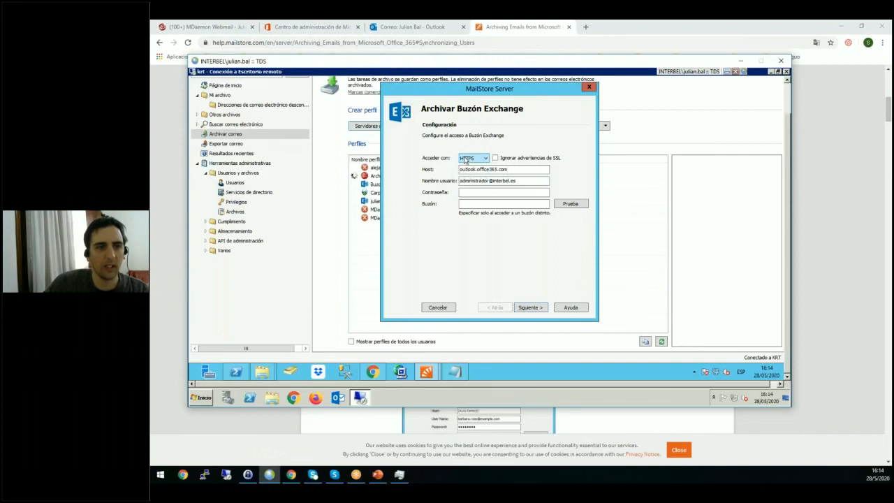
Replace the user name in the Exchange mailbox access settings with the user's Office 365 e-mail address.
{"action": "left_click", "coordinate": [472, 193]}
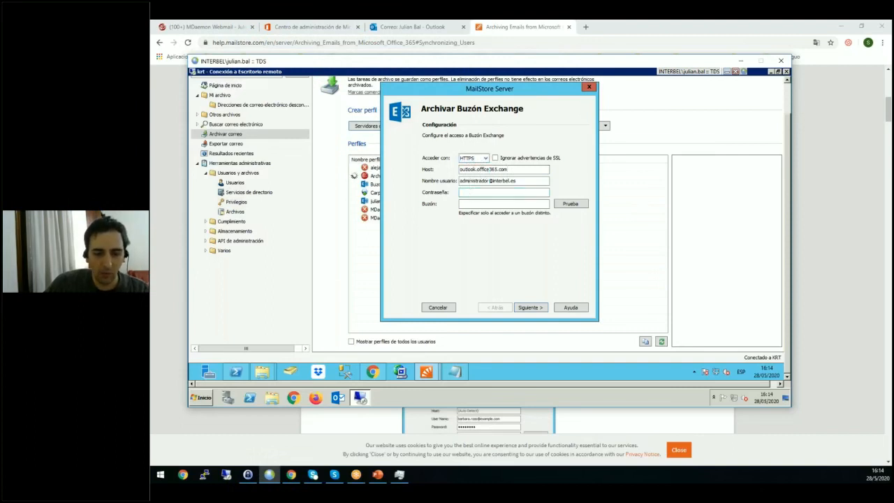
{"action": "key", "text": "alt+Tab"}
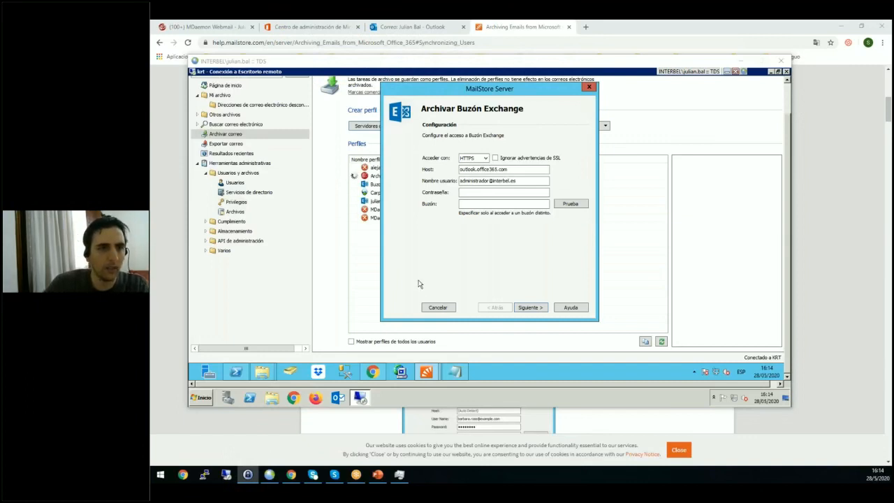
{"action": "left_click", "coordinate": [518, 181]}
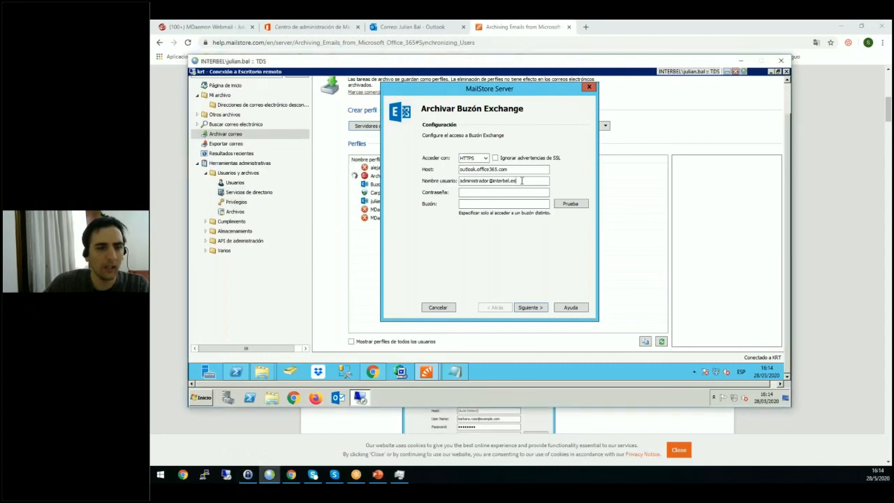
{"action": "left_click_drag", "start_coordinate": [523, 180], "coordinate": [441, 181]}
{"action": "key", "text": "ctrl+v"}
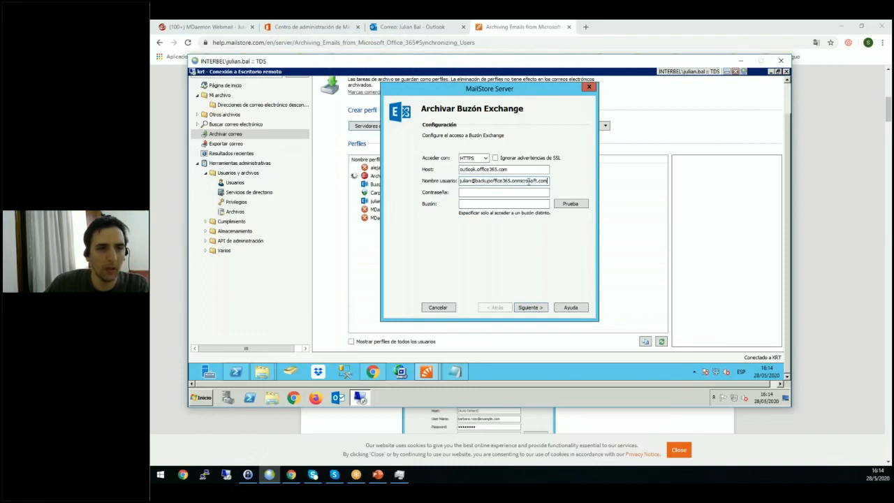
{"action": "left_click_drag", "start_coordinate": [540, 180], "coordinate": [475, 181]}
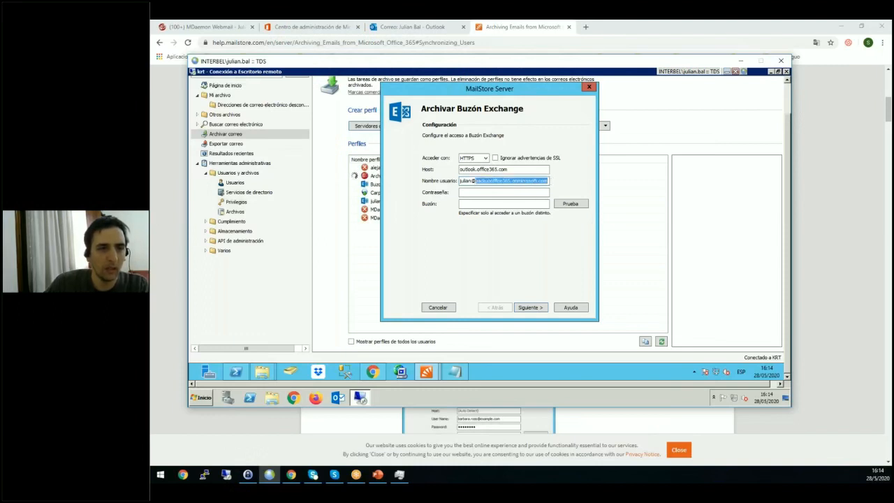
Enter the mailbox account password, then test the Exchange connection and dismiss the result.
{"action": "key", "text": "Tab"}
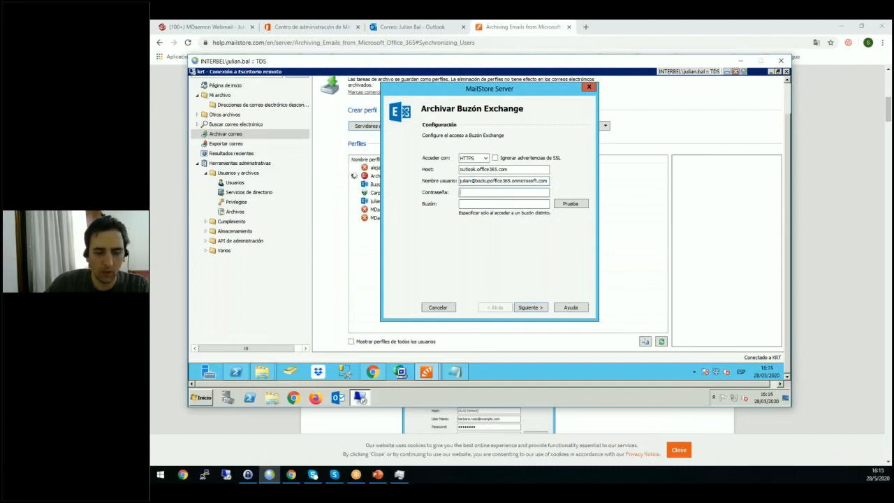
{"action": "left_click", "coordinate": [248, 475]}
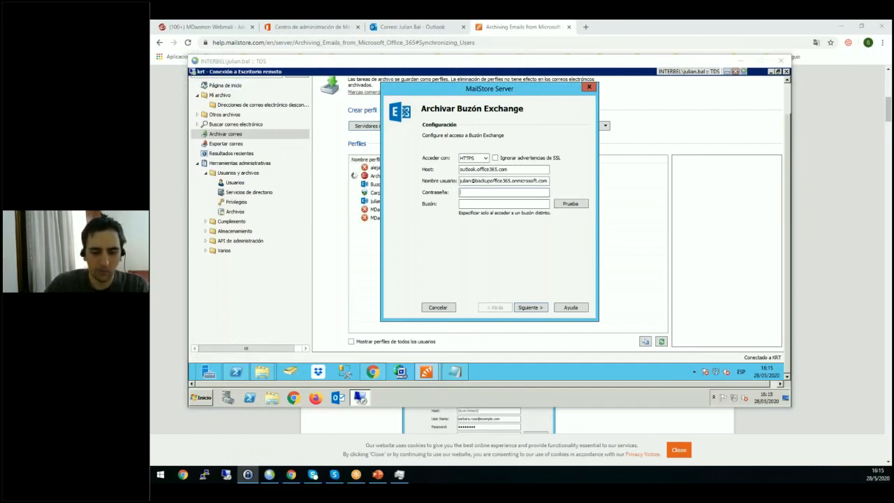
{"action": "left_click", "coordinate": [485, 192]}
{"action": "type", "text": "********"}
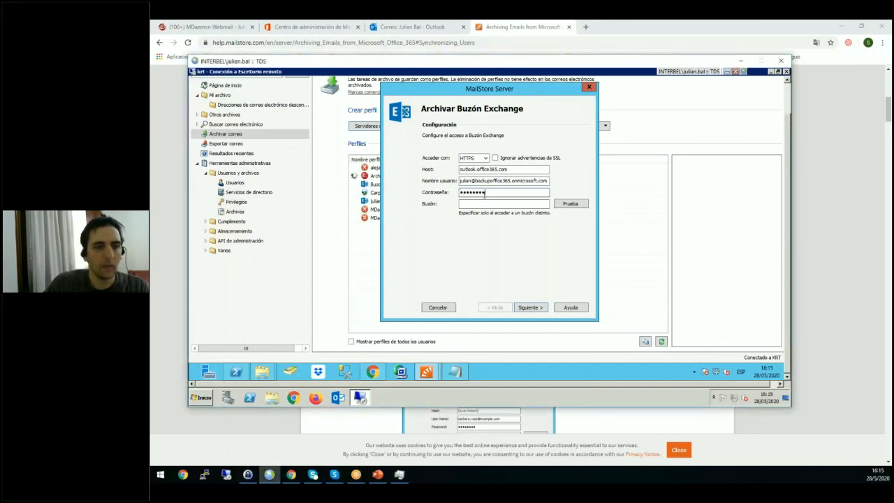
{"action": "left_click", "coordinate": [571, 204]}
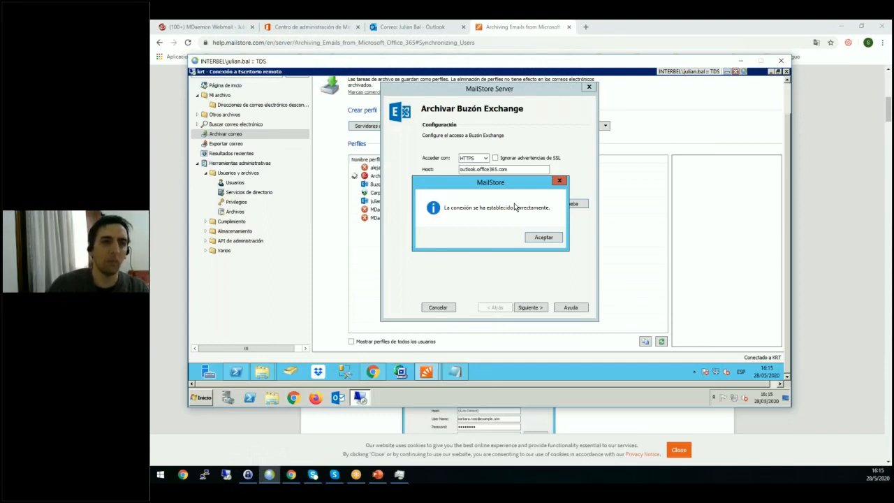
{"action": "left_click", "coordinate": [552, 240]}
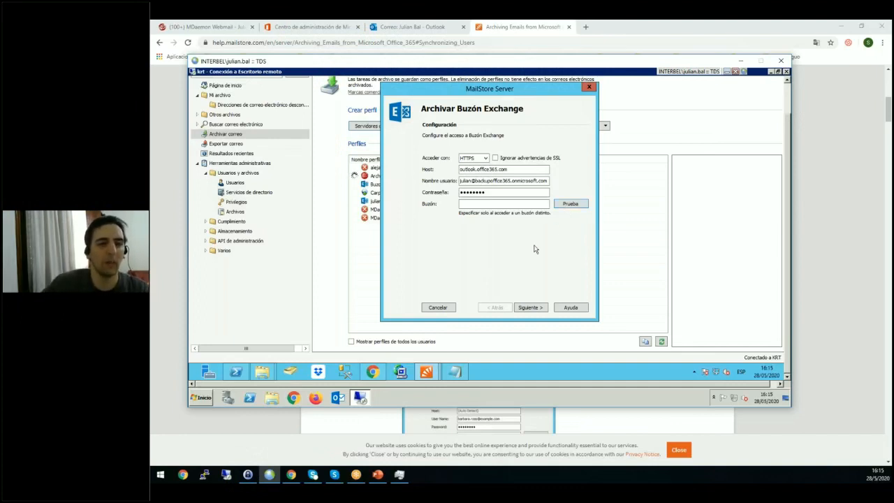
Keep the default advanced settings and choose the archive of the user's backupoffice365.onmicrosoft.com account as the destination.
{"action": "left_click", "coordinate": [530, 307]}
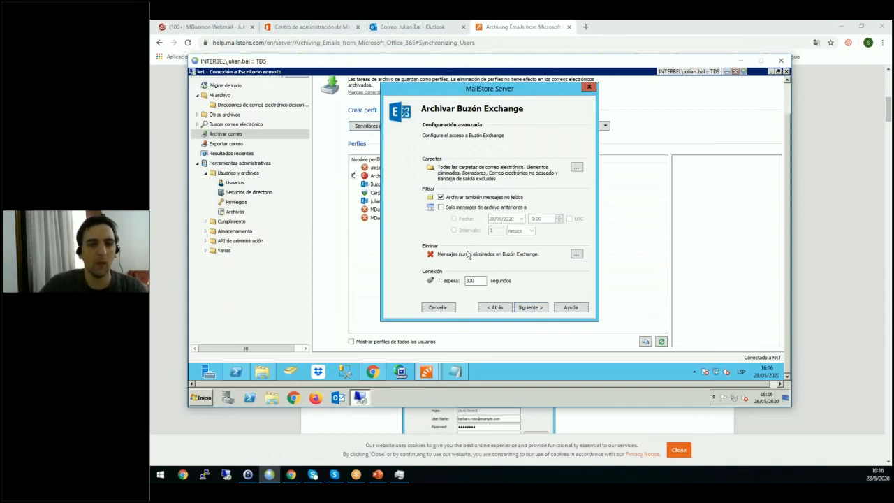
{"action": "left_click", "coordinate": [531, 308]}
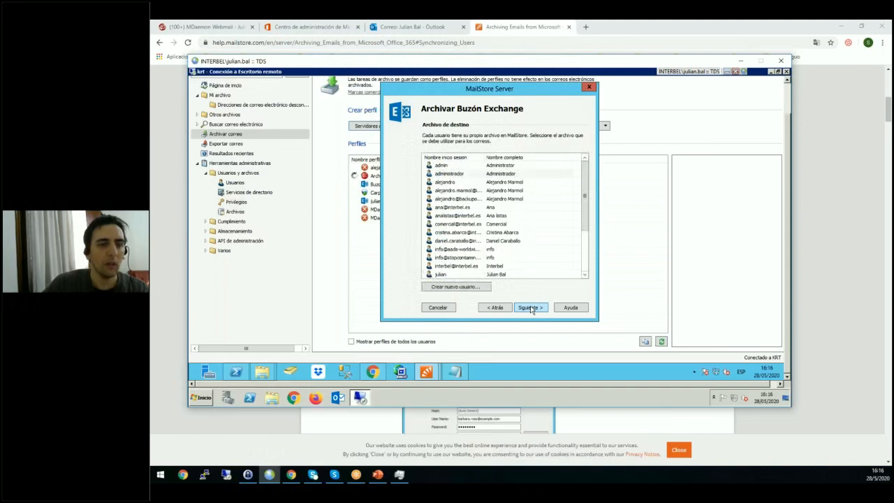
{"action": "left_click", "coordinate": [586, 262]}
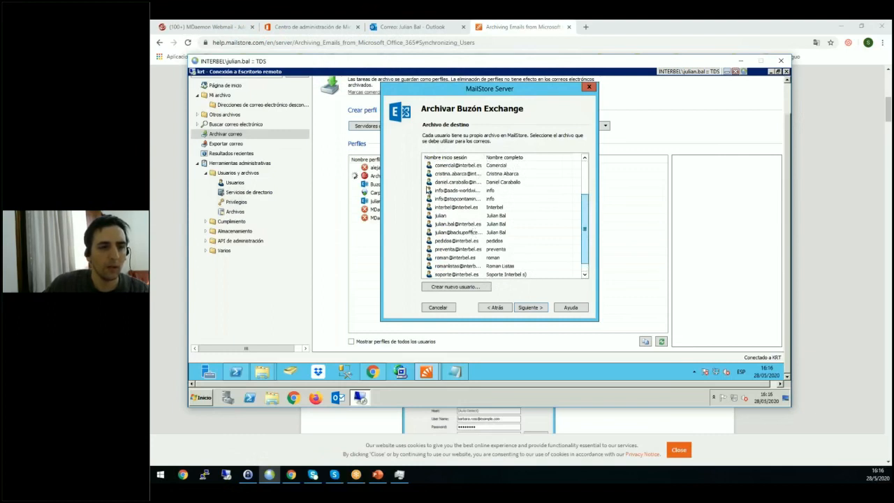
{"action": "scroll", "coordinate": [451, 165], "scroll_direction": "up", "scroll_amount": 3}
{"action": "left_click", "coordinate": [446, 232]}
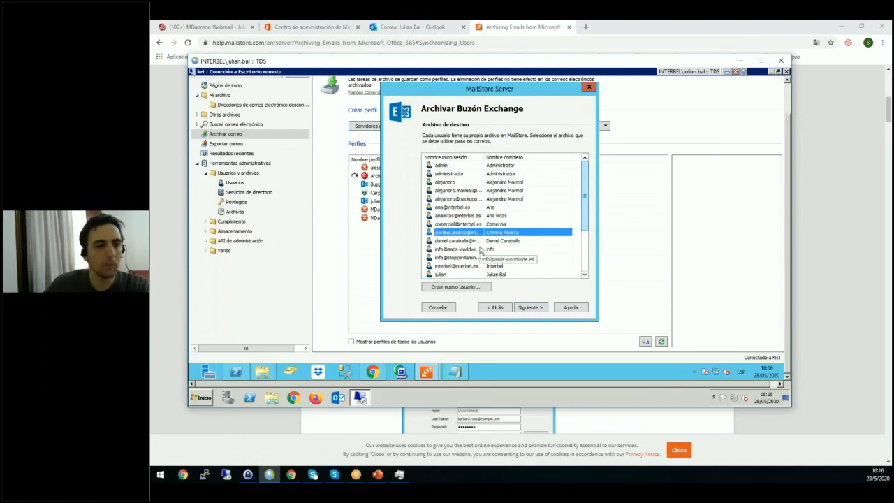
{"action": "left_click", "coordinate": [481, 274]}
{"action": "scroll", "coordinate": [482, 259], "scroll_direction": "down", "scroll_amount": 3}
{"action": "left_click", "coordinate": [482, 215]}
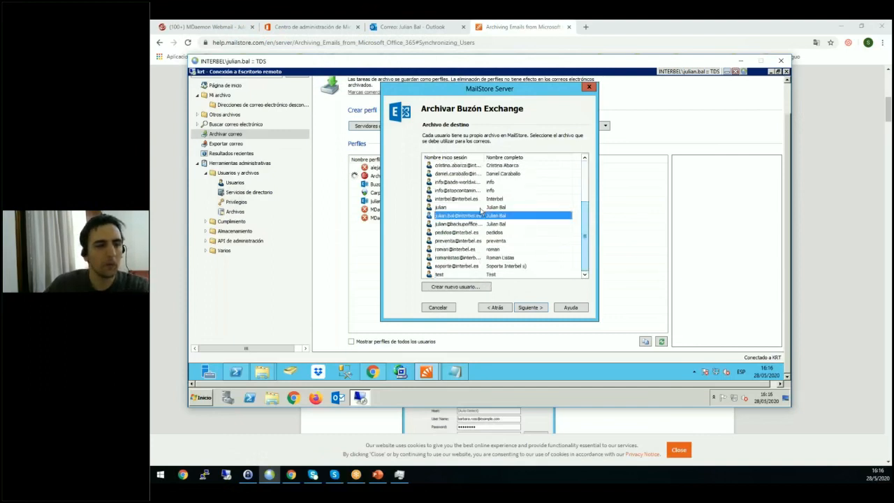
{"action": "left_click", "coordinate": [483, 224]}
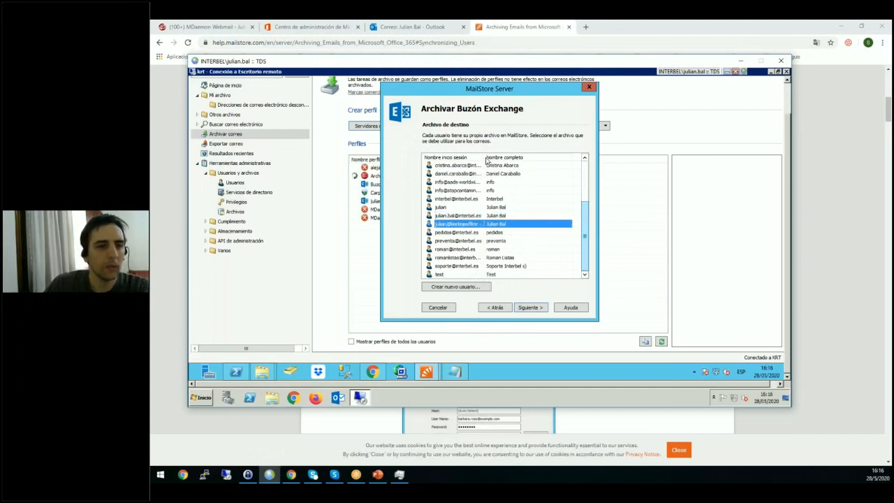
{"action": "left_click_drag", "start_coordinate": [483, 157], "coordinate": [535, 156]}
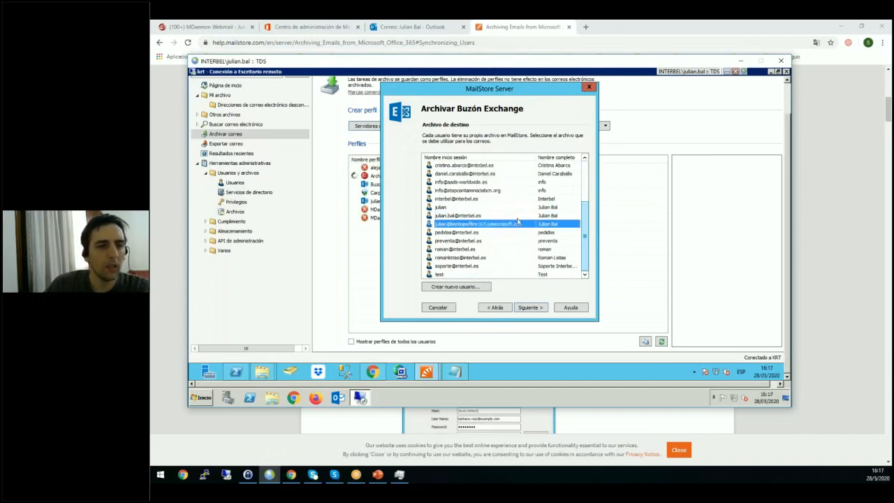
{"action": "left_click", "coordinate": [531, 308]}
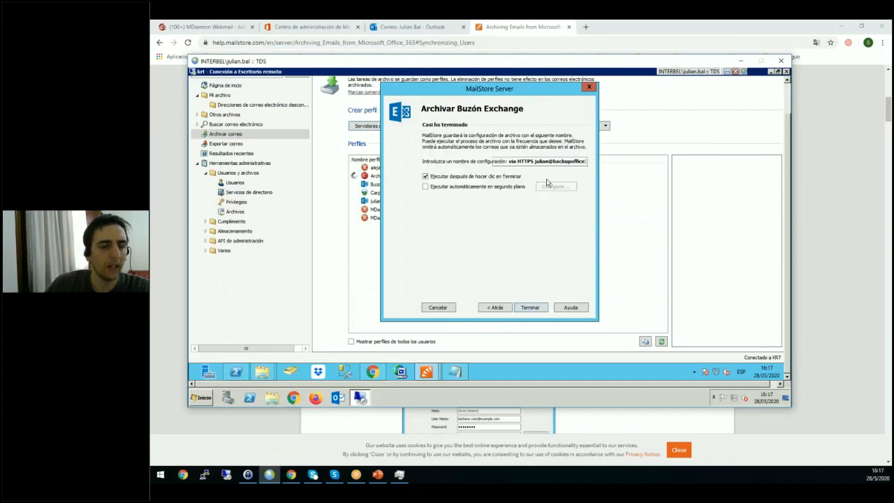
Replace the e-mail address at the end of the suggested profile name with "demo microsoft365", keeping "via HTTPS" before it.
{"action": "double_click", "coordinate": [536, 161]}
{"action": "left_click", "coordinate": [536, 161]}
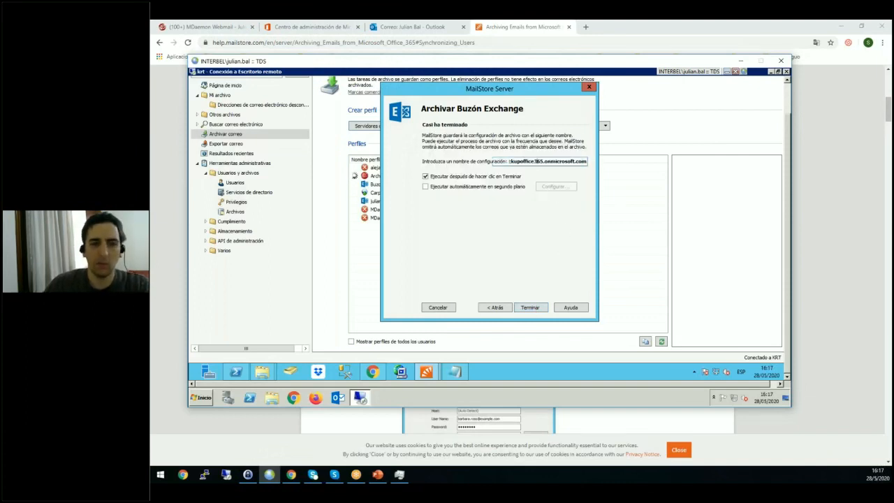
{"action": "double_click", "coordinate": [536, 161]}
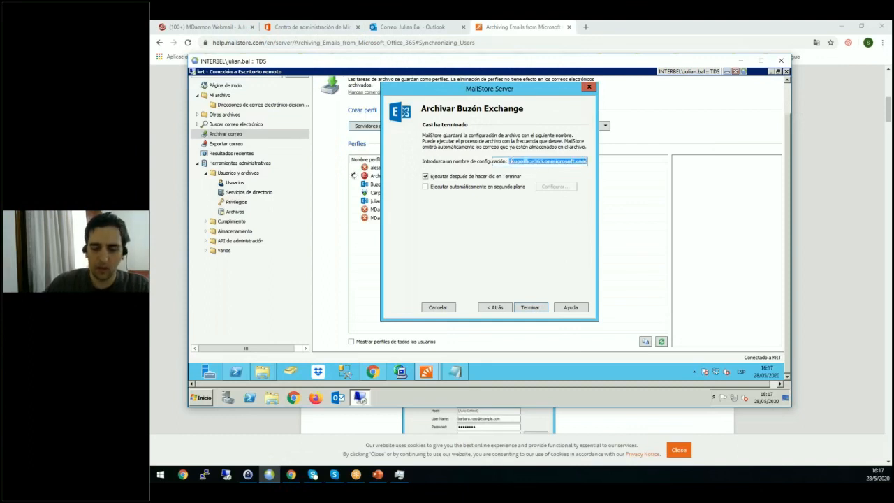
{"action": "type", "text": "S demo"}
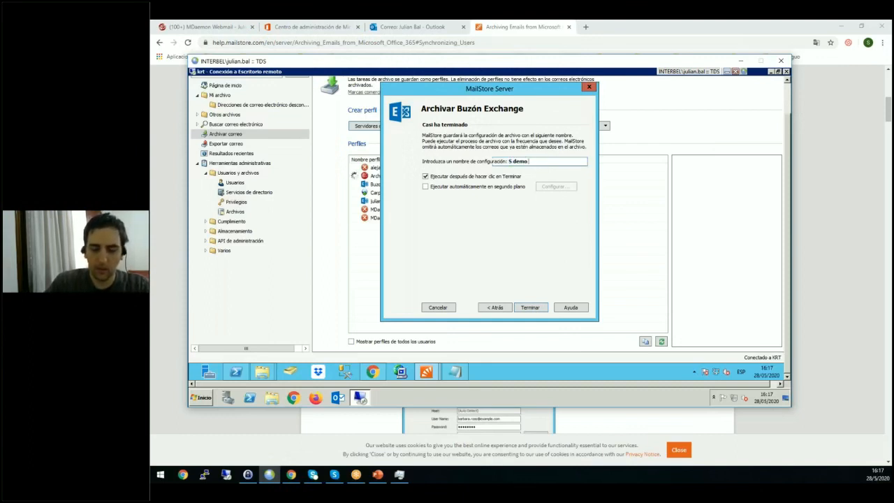
{"action": "type", "text": " microsoft"}
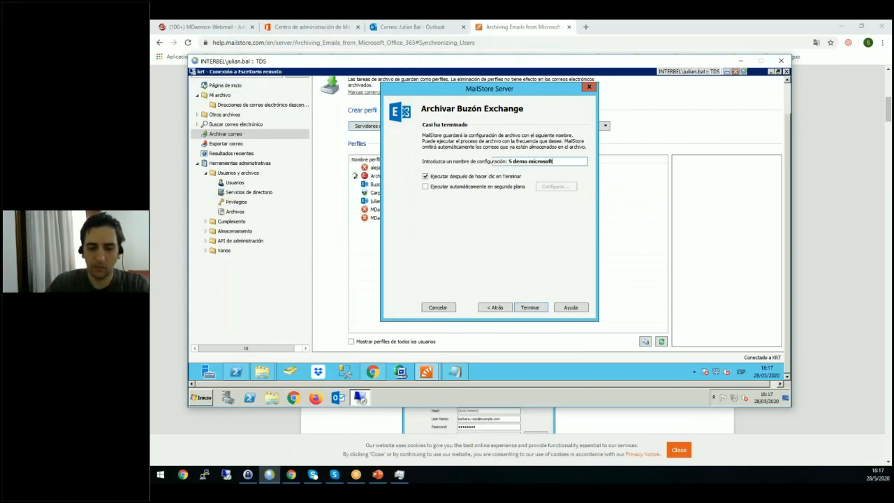
{"action": "type", "text": "365"}
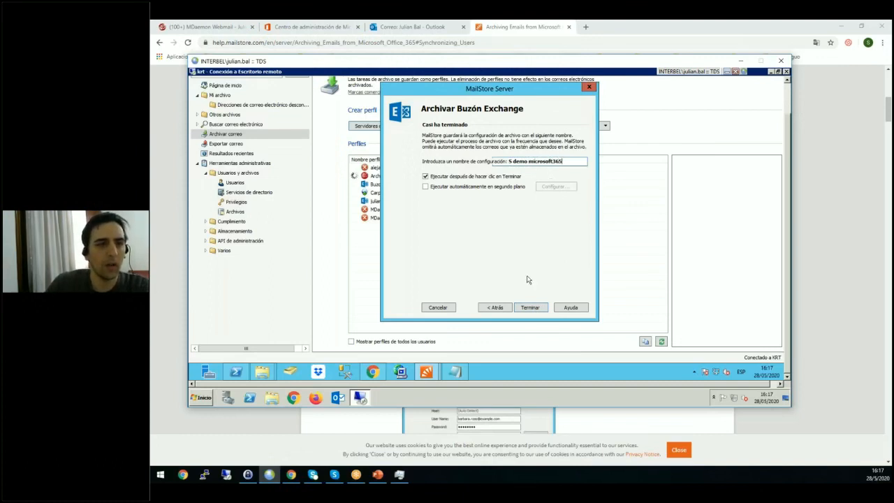
Finish the profile with immediate execution enabled, then close the progress view once archiving completes.
{"action": "left_click", "coordinate": [530, 307]}
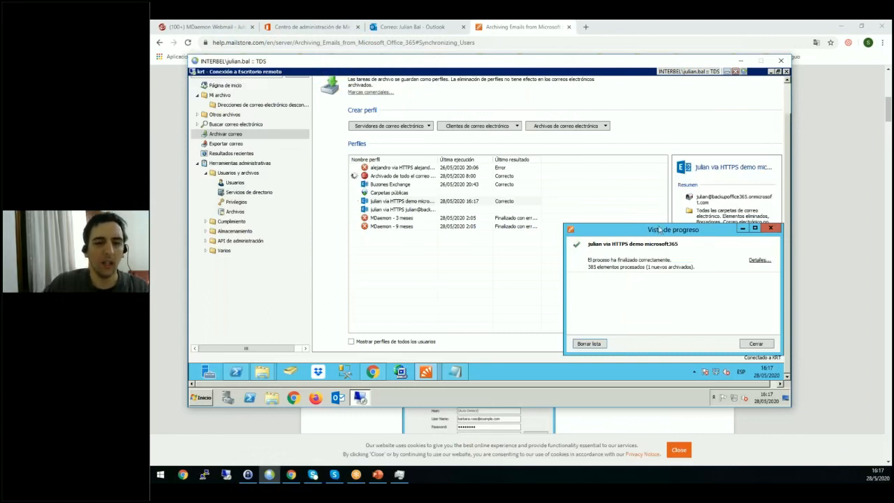
{"action": "left_click_drag", "start_coordinate": [661, 231], "coordinate": [543, 231]}
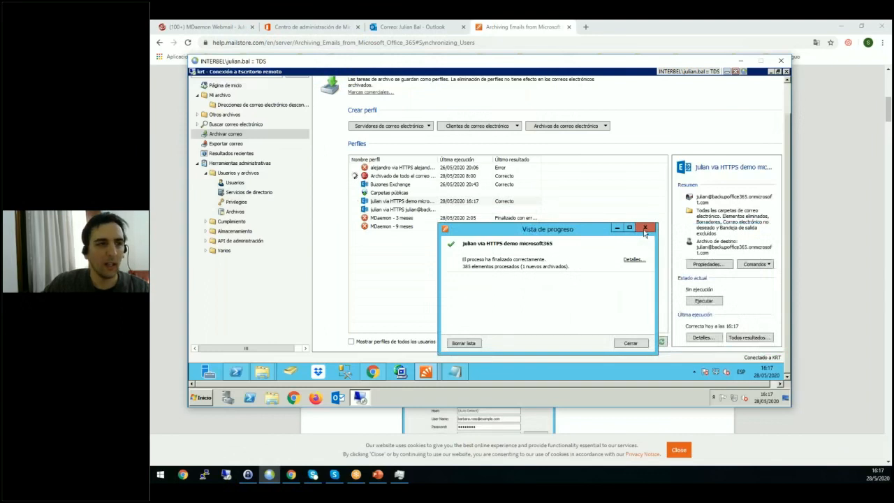
{"action": "left_click", "coordinate": [652, 228]}
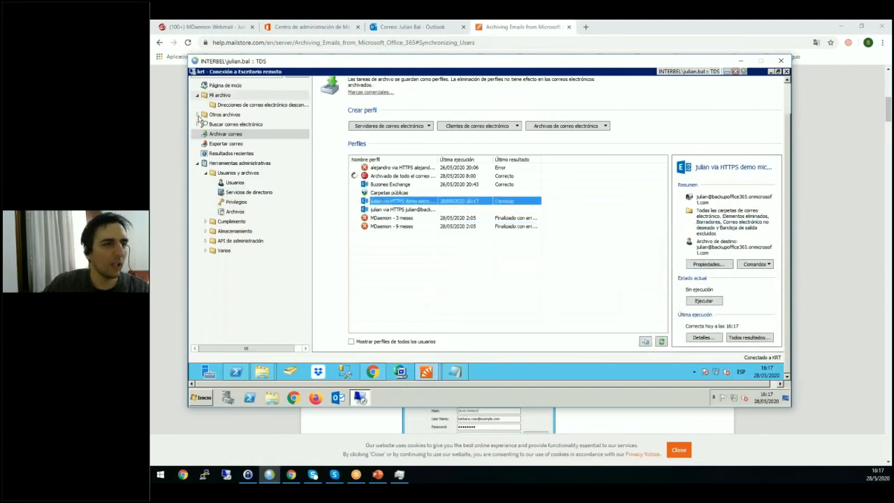
Find the user's backupoffice365 archive among the other archives and expand it to inspect its folders.
{"action": "left_click", "coordinate": [197, 115]}
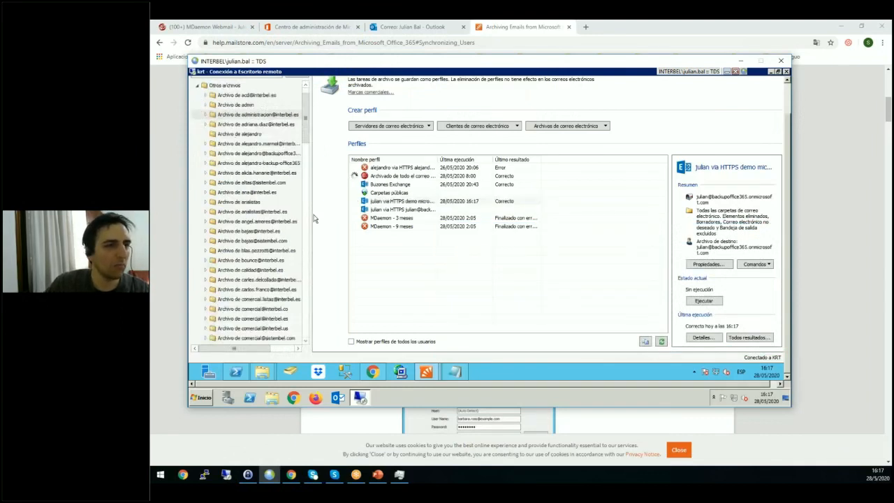
{"action": "left_click", "coordinate": [304, 300]}
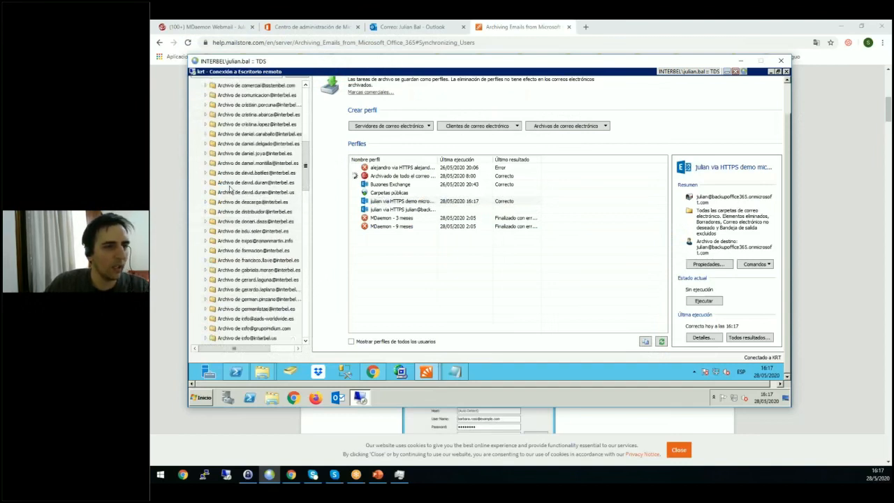
{"action": "left_click", "coordinate": [233, 182]}
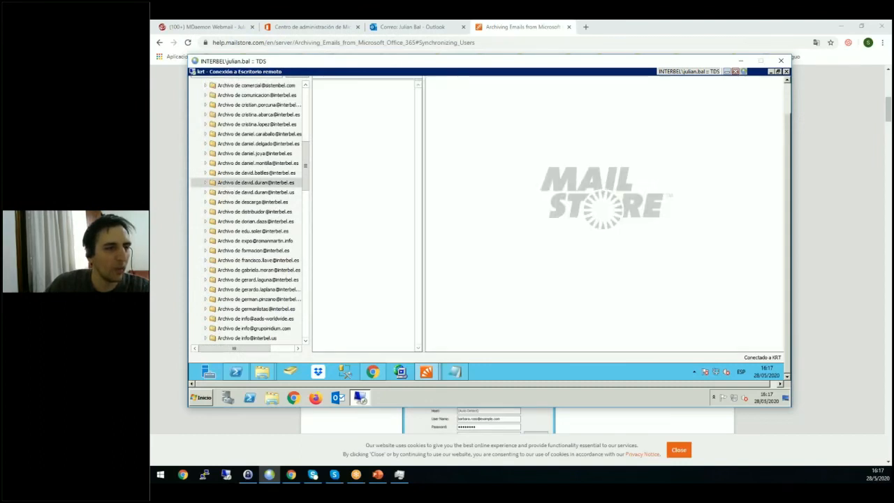
{"action": "scroll", "coordinate": [248, 210], "scroll_direction": "down", "scroll_amount": 10}
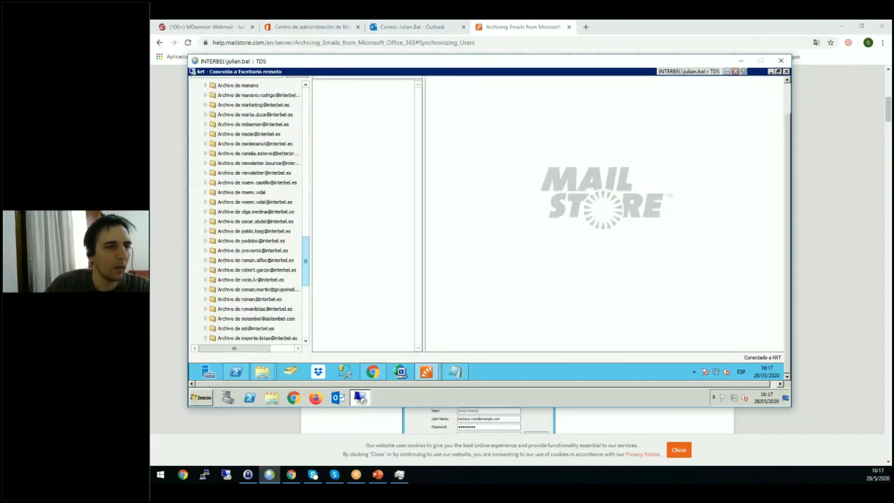
{"action": "scroll", "coordinate": [307, 241], "scroll_direction": "up", "scroll_amount": 3}
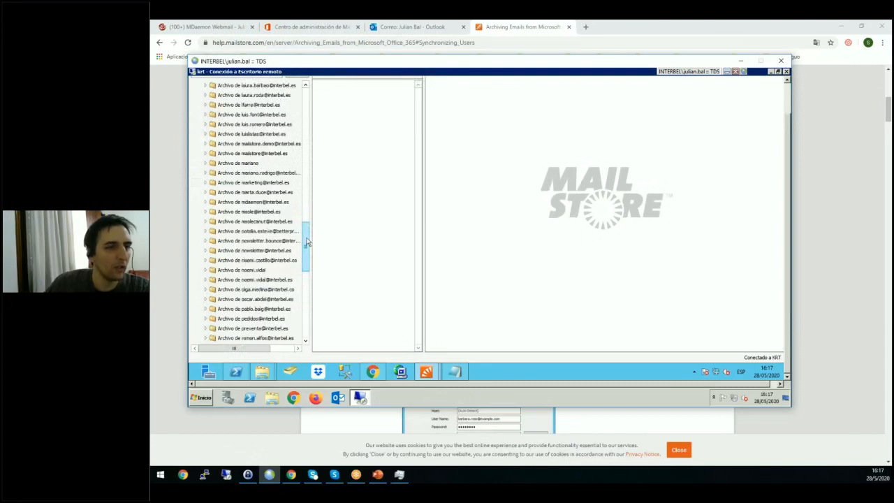
{"action": "left_click_drag", "start_coordinate": [307, 242], "coordinate": [308, 231]}
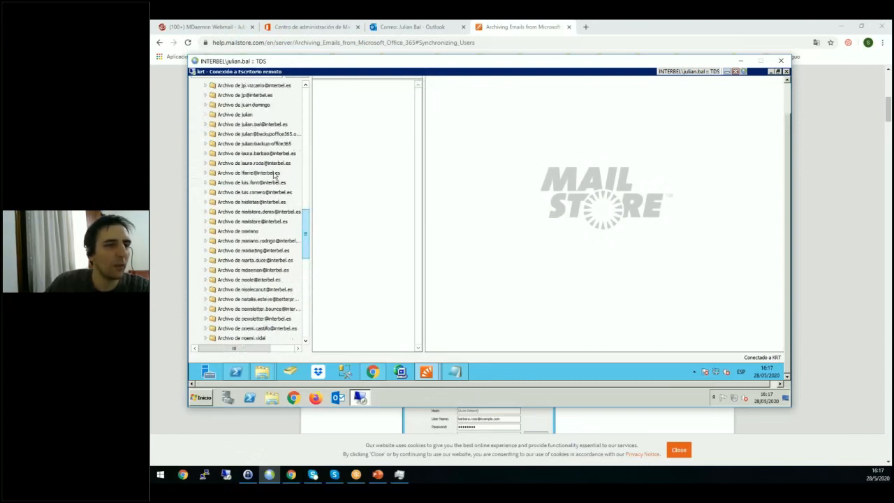
{"action": "left_click", "coordinate": [204, 135]}
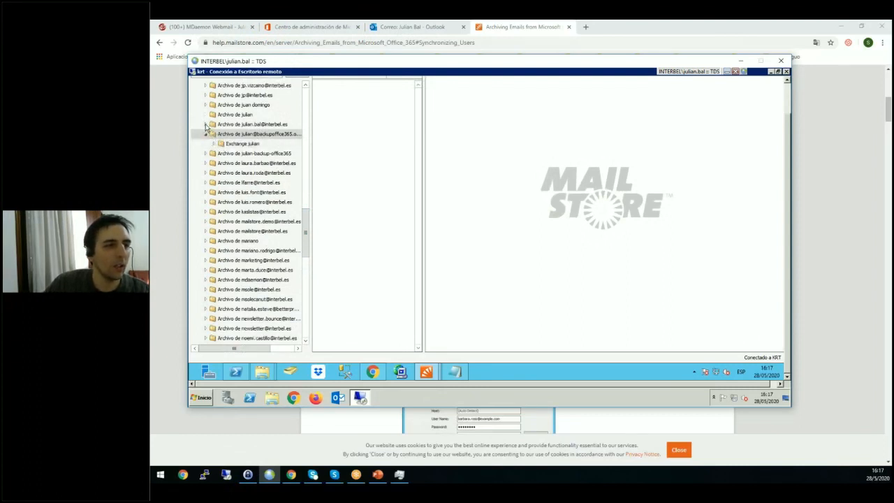
Expand the user's interbel.es archive and its mailbox folders to inspect the archived subfolders down to Inbox.
{"action": "left_click", "coordinate": [205, 124]}
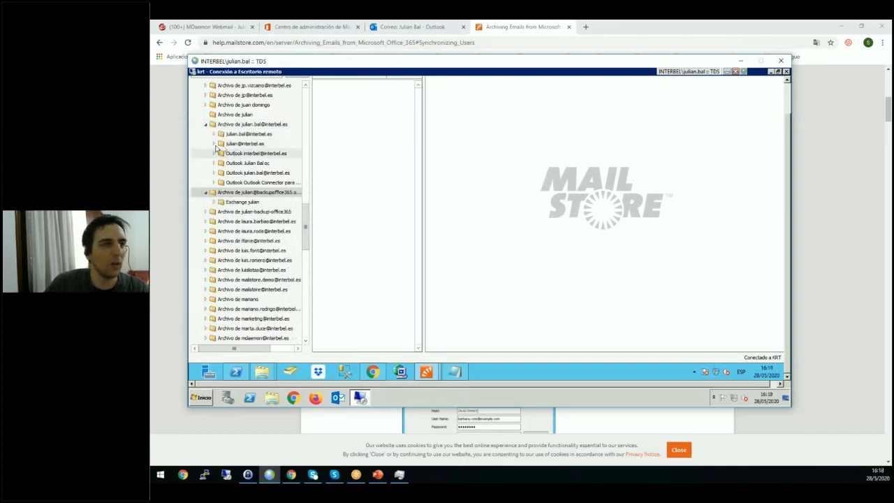
{"action": "left_click", "coordinate": [214, 144]}
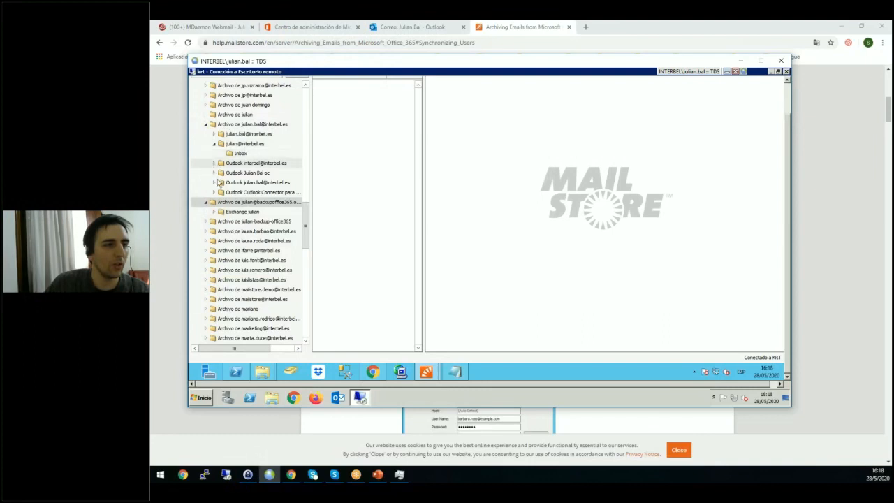
{"action": "left_click", "coordinate": [214, 134]}
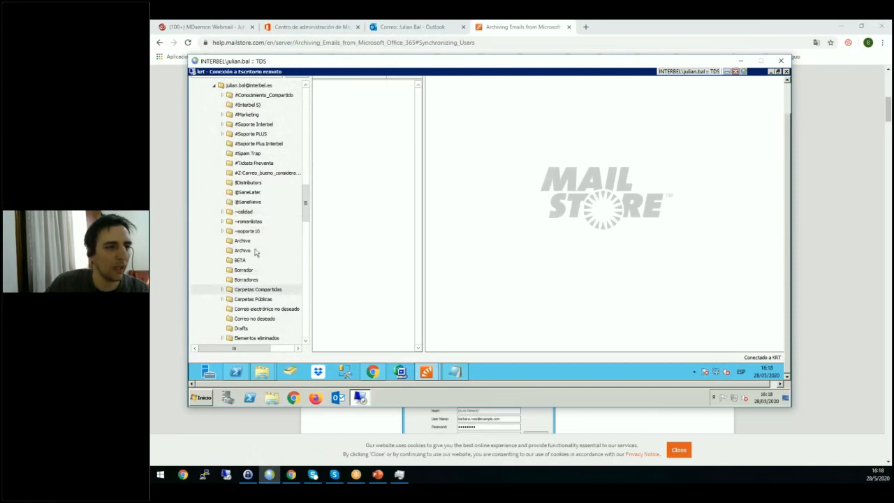
{"action": "left_click", "coordinate": [305, 292]}
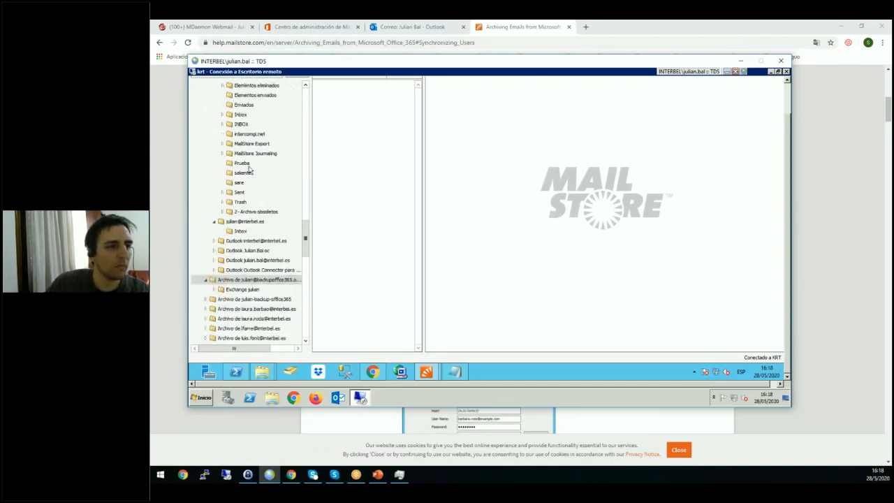
View the settings for exporting the archived Inbox folder to an Exchange mailbox, leaving the host blank, and cancel the export.
{"action": "right_click", "coordinate": [237, 115]}
{"action": "mouse_move", "coordinate": [265, 143]}
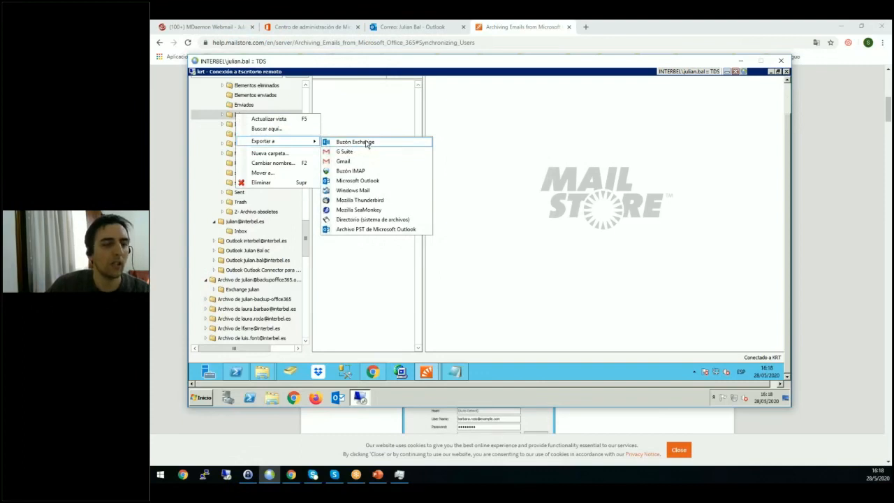
{"action": "left_click", "coordinate": [363, 141]}
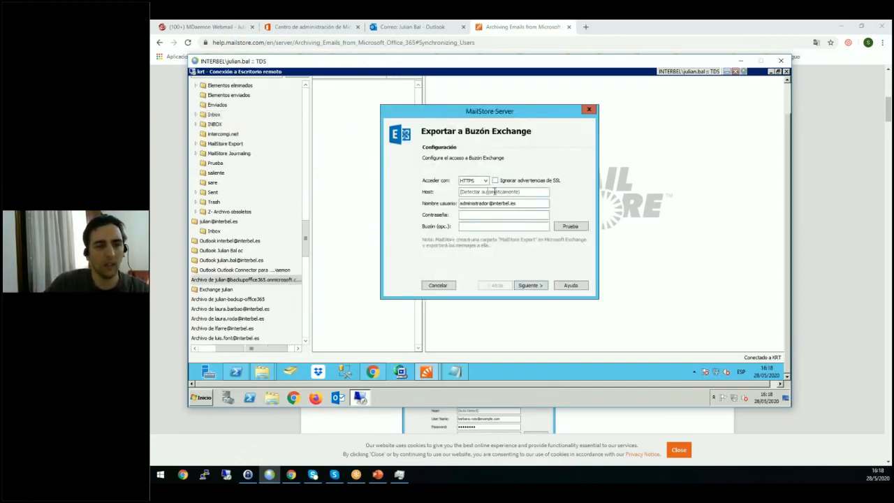
{"action": "left_click", "coordinate": [488, 191]}
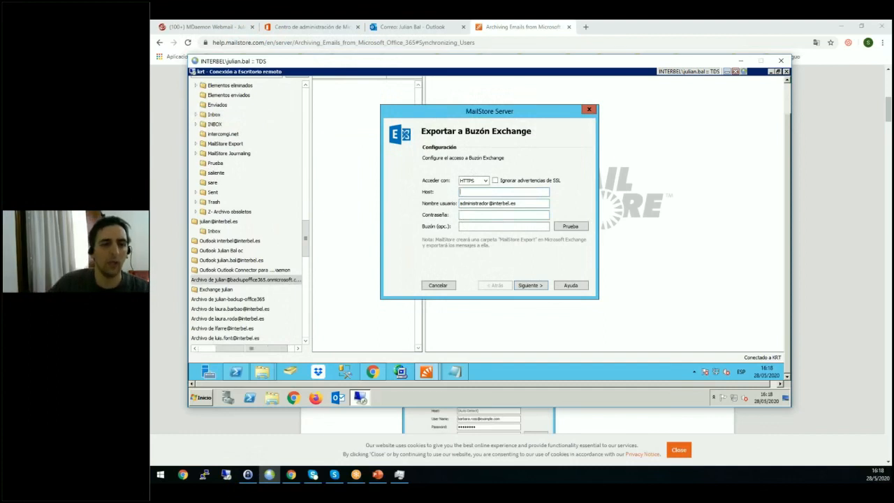
{"action": "left_click", "coordinate": [440, 286]}
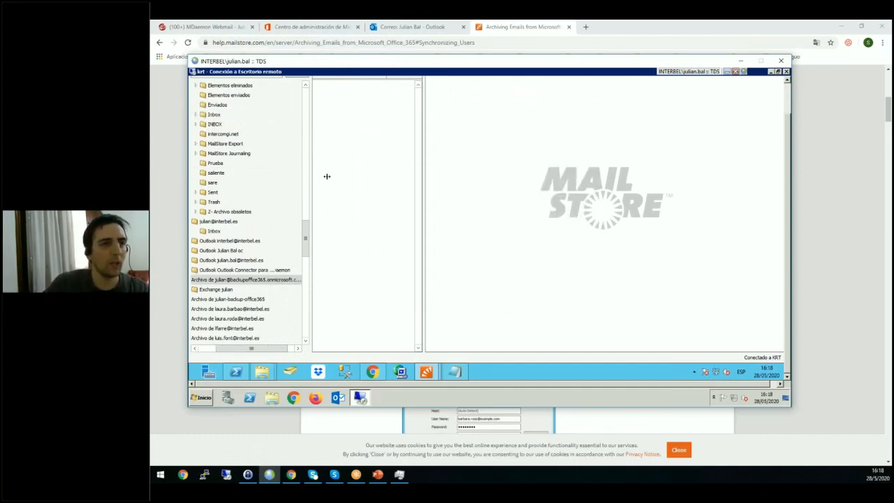
Switch to Outlook on the web, examine the messages in the inbox subfolder $$IMPORTANTE, and return to the inbox.
{"action": "left_click", "coordinate": [387, 29]}
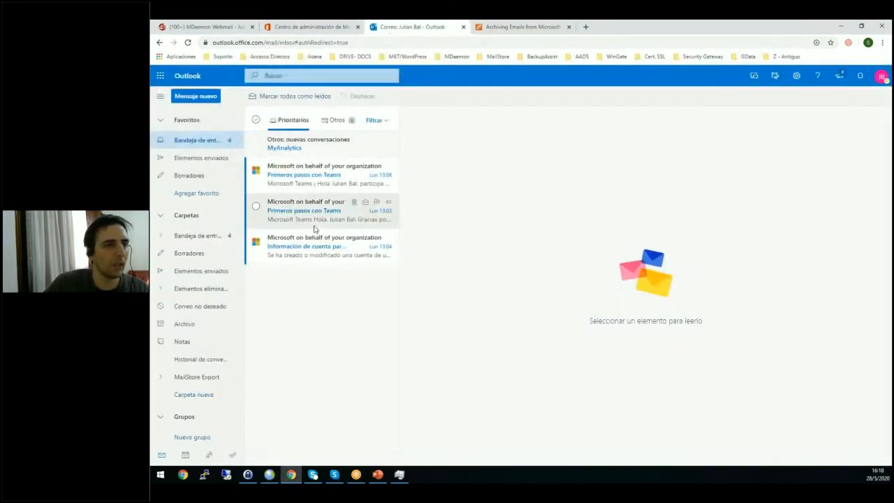
{"action": "left_click", "coordinate": [199, 236]}
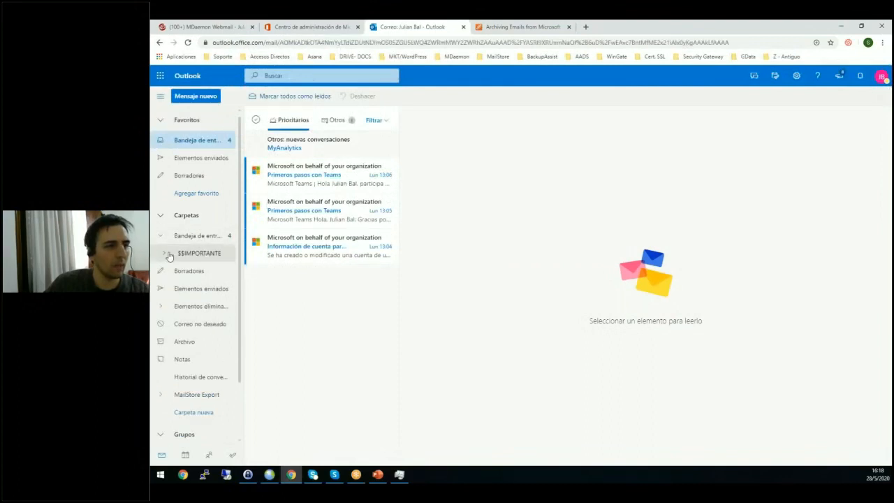
{"action": "left_click", "coordinate": [183, 257]}
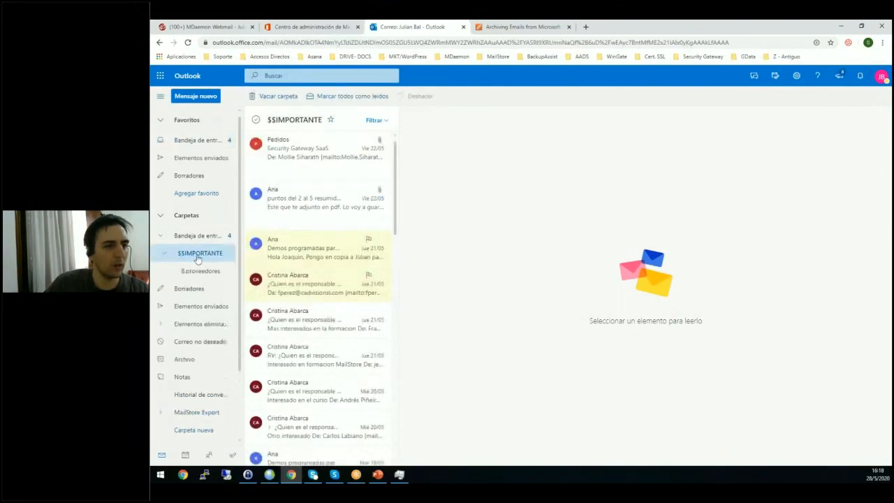
{"action": "scroll", "coordinate": [390, 264], "scroll_direction": "down", "scroll_amount": 1}
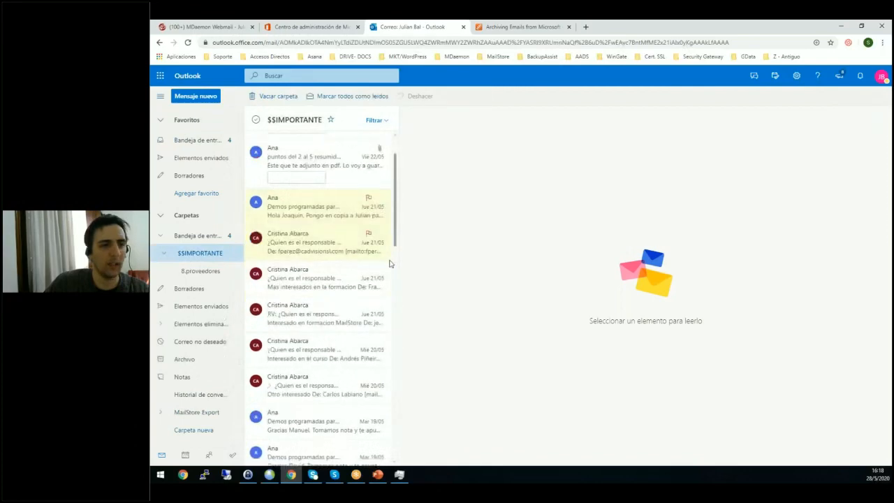
{"action": "left_click_drag", "start_coordinate": [390, 263], "coordinate": [391, 157]}
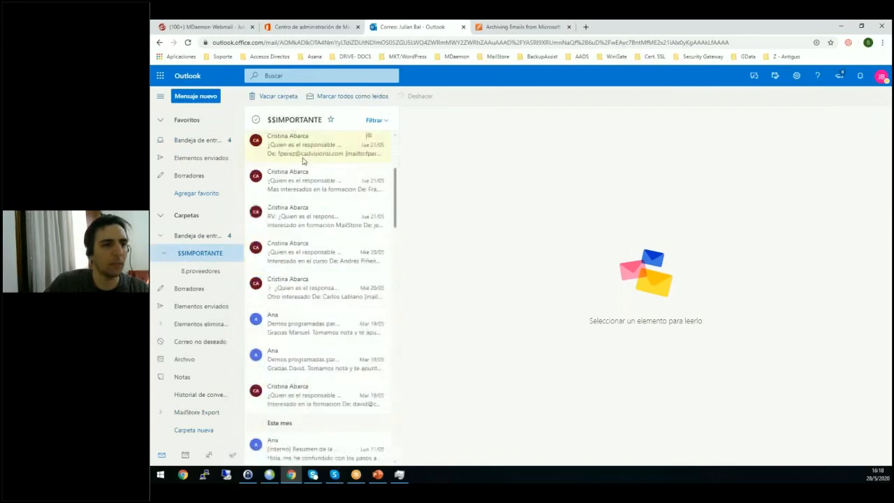
{"action": "left_click", "coordinate": [200, 141]}
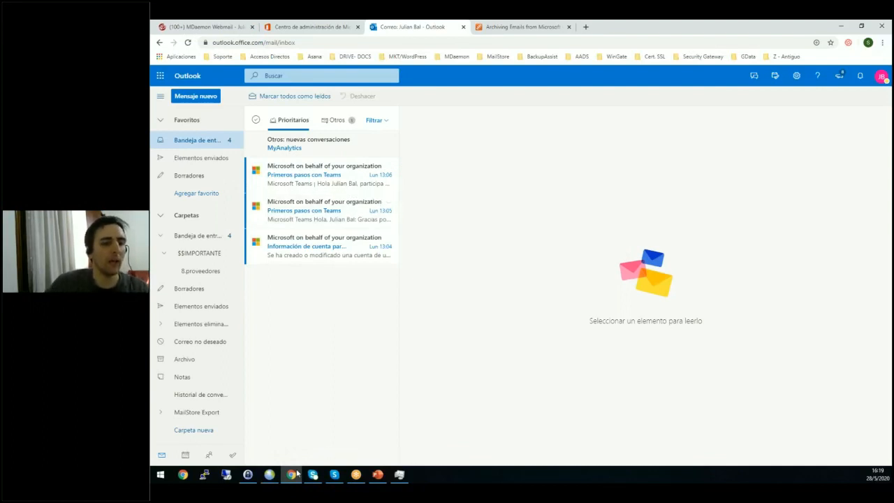
Switch back to MailStore Server in the remote session, collapse the other users' archives, and show the email archiving profiles.
{"action": "left_click", "coordinate": [271, 475]}
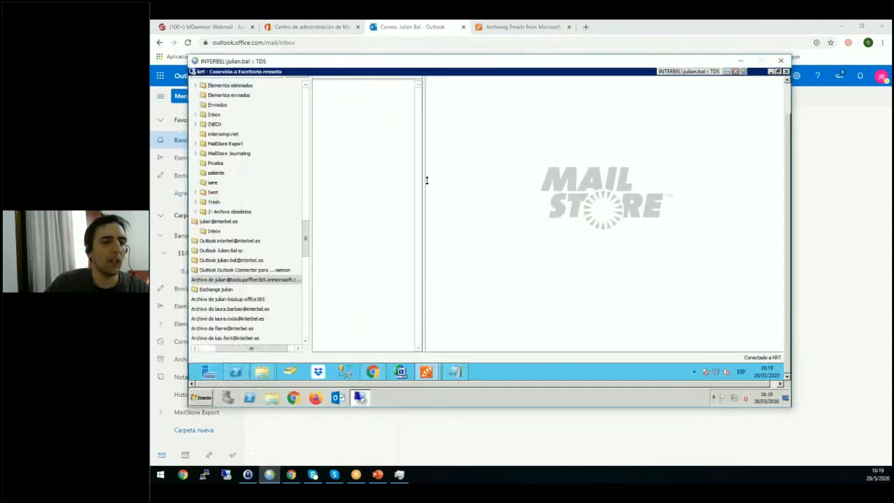
{"action": "left_click_drag", "start_coordinate": [306, 234], "coordinate": [305, 100]}
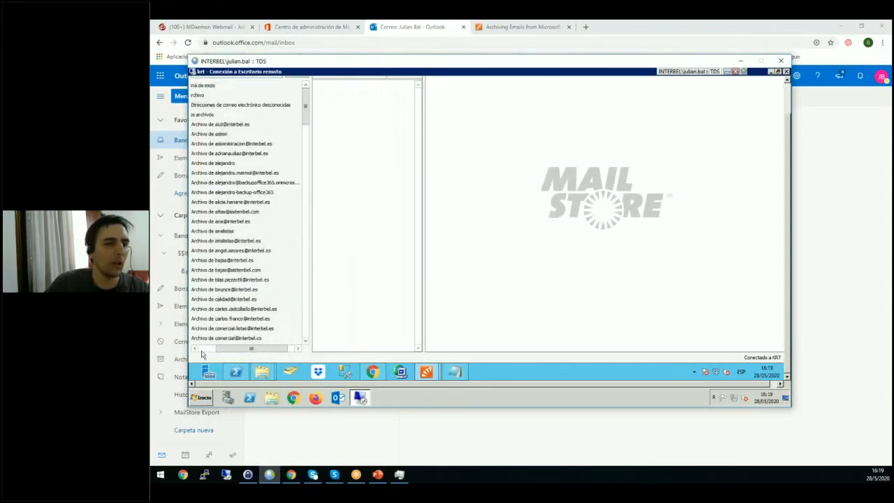
{"action": "left_click", "coordinate": [196, 348]}
{"action": "left_click", "coordinate": [197, 116]}
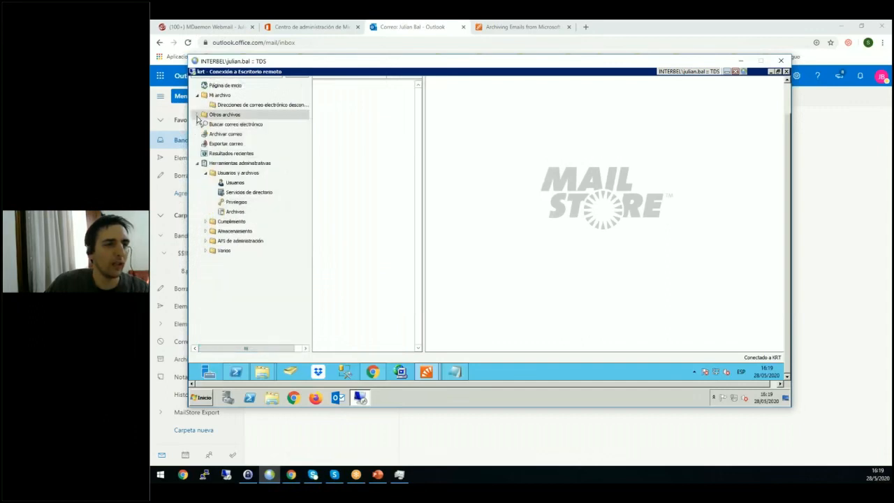
{"action": "left_click", "coordinate": [222, 135]}
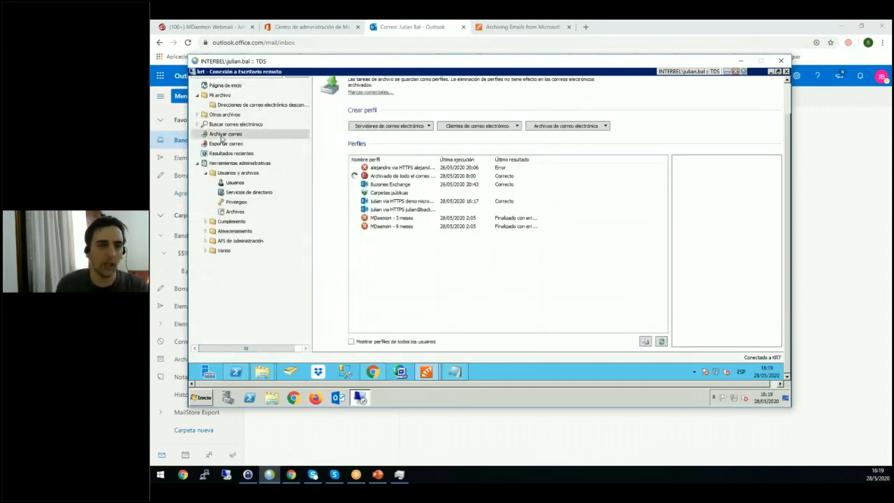
Review the summaries of the individual mailbox profiles and of the Buzones Exchange profile.
{"action": "left_click", "coordinate": [409, 211]}
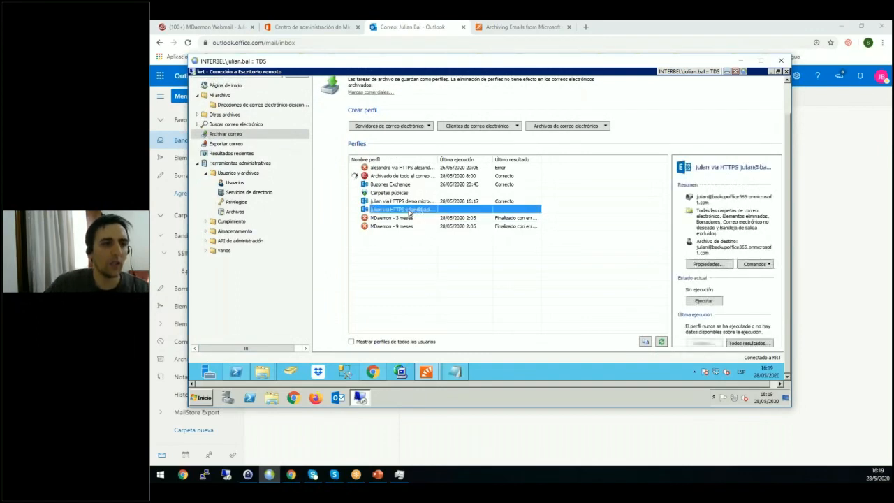
{"action": "left_click", "coordinate": [401, 168]}
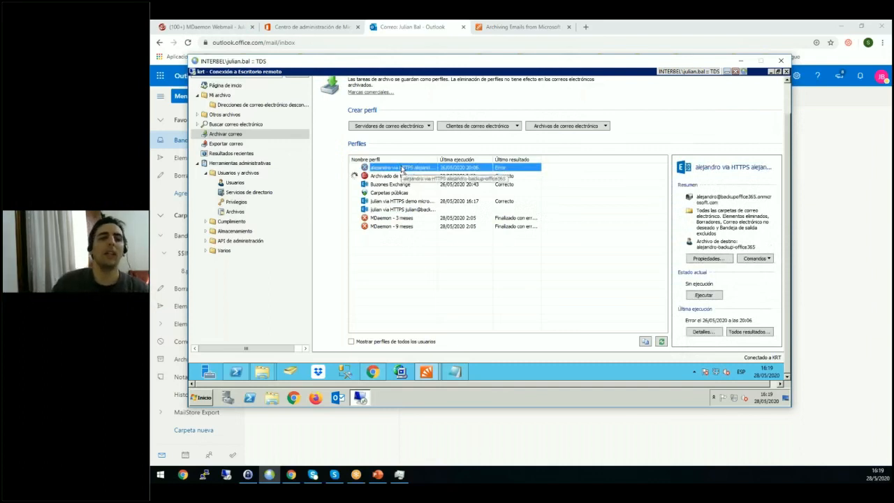
{"action": "left_click", "coordinate": [408, 263]}
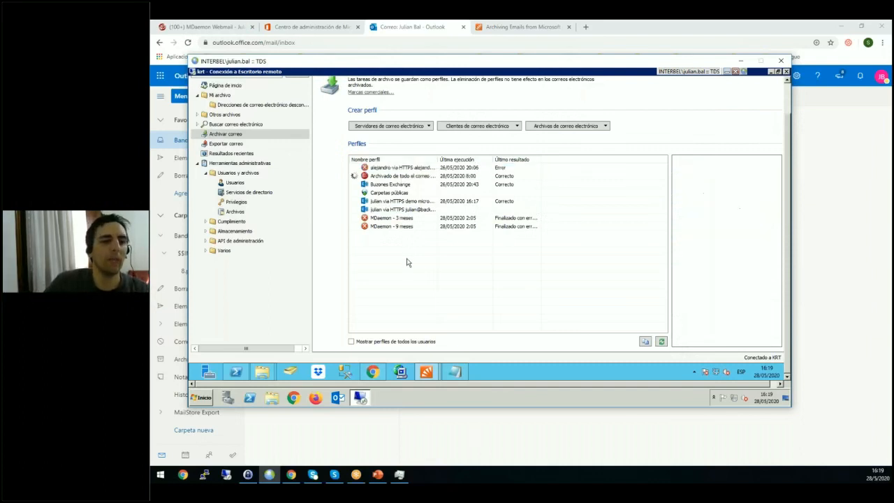
{"action": "left_click", "coordinate": [407, 184]}
Start a new Microsoft Exchange archiving profile and choose the option for multiple mailboxes (Varios buzones).
{"action": "left_click", "coordinate": [404, 128]}
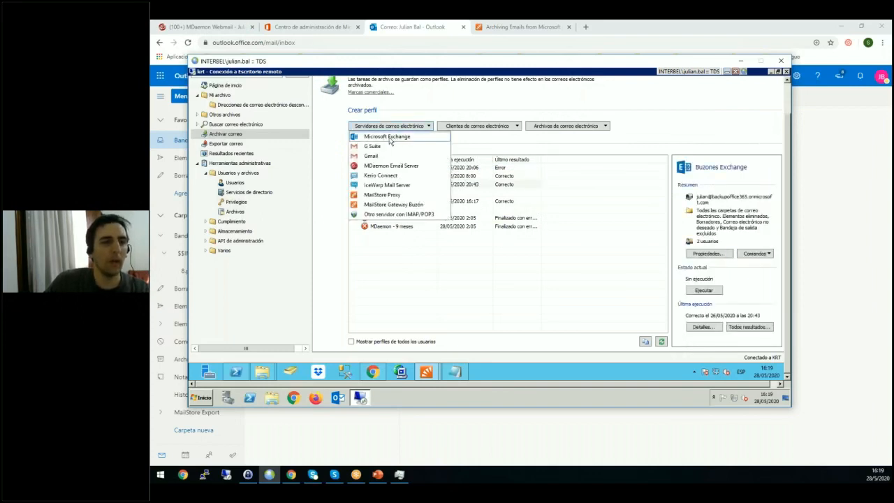
{"action": "left_click", "coordinate": [389, 139]}
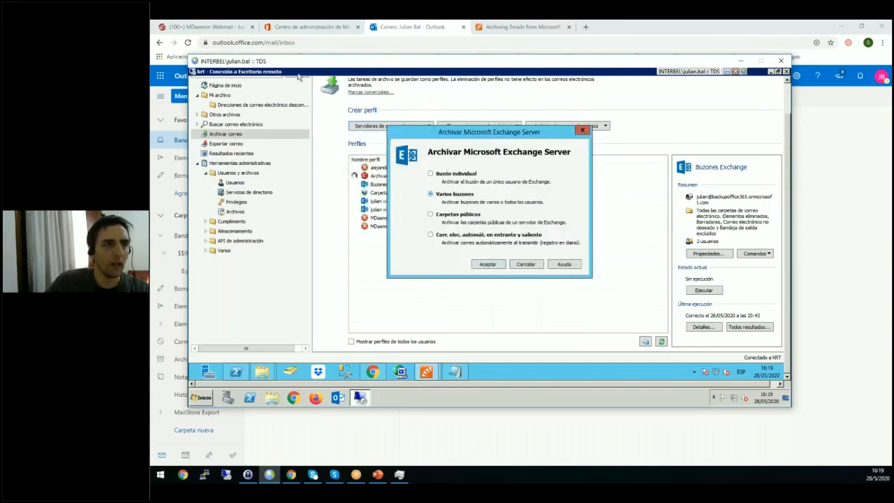
{"action": "left_click", "coordinate": [644, 36]}
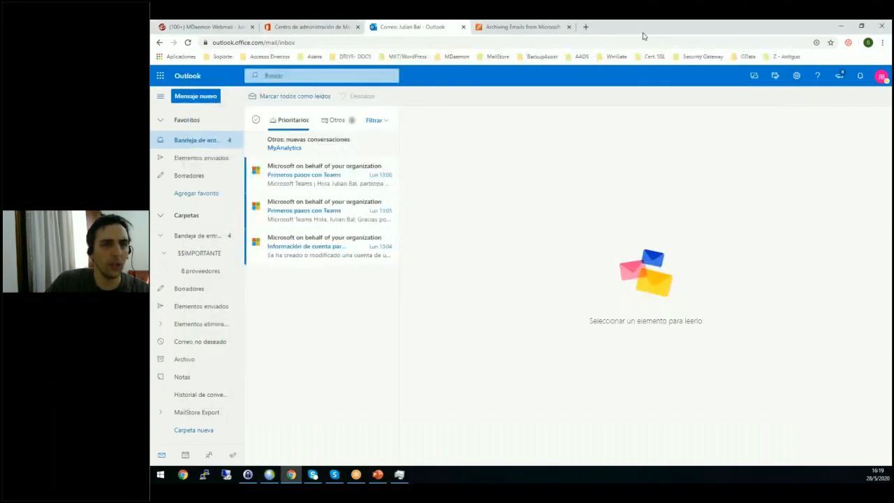
{"action": "right_click", "coordinate": [627, 31]}
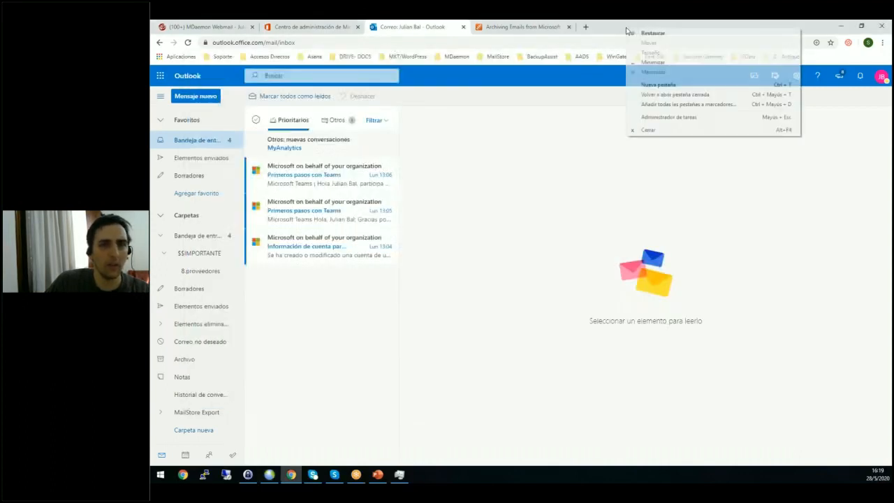
{"action": "left_click", "coordinate": [675, 95]}
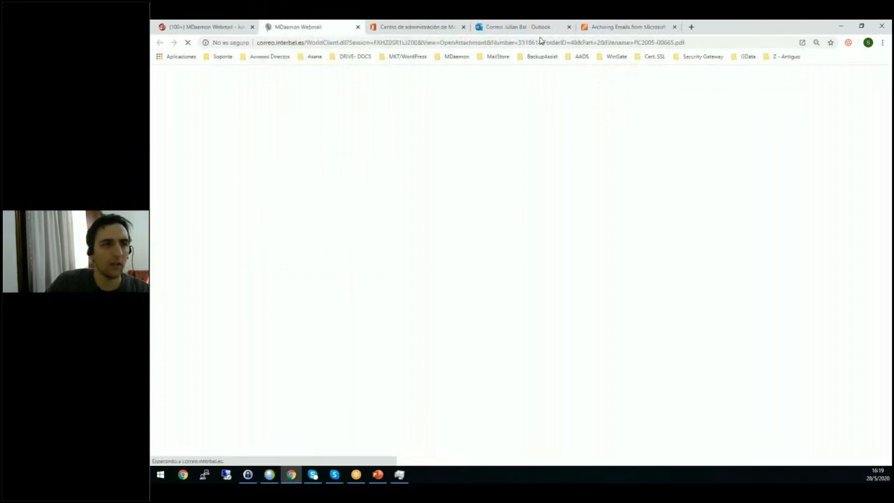
{"action": "left_click", "coordinate": [358, 27]}
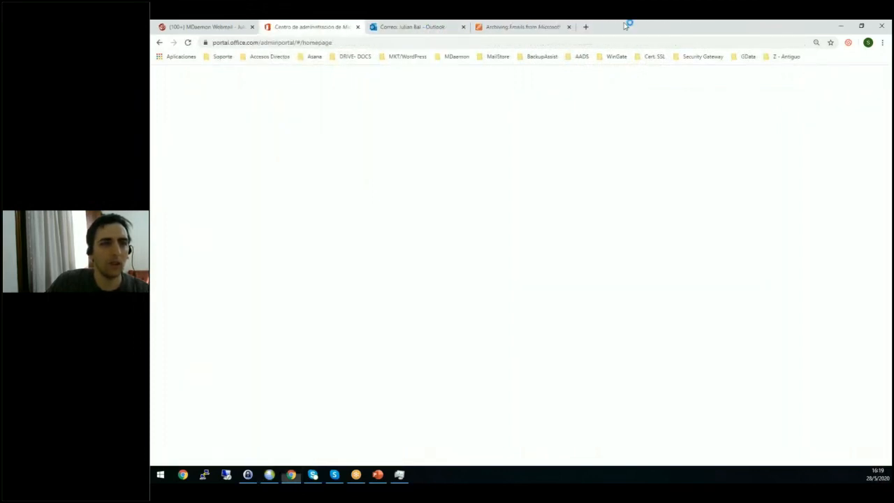
Find the section "Archiving Multiple Office 365 Mailboxes Centrally" on the MailStore help page in the browser and highlight its heading.
{"action": "left_click", "coordinate": [536, 26]}
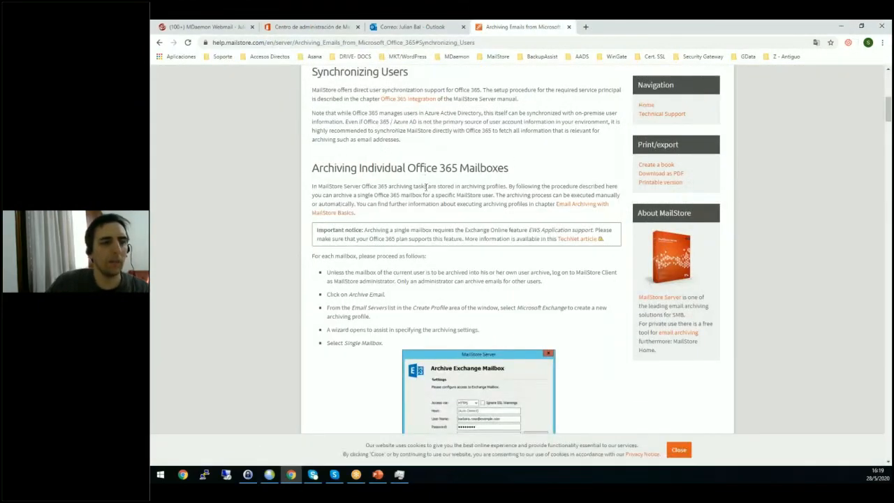
{"action": "scroll", "coordinate": [381, 227], "scroll_direction": "down", "scroll_amount": 8}
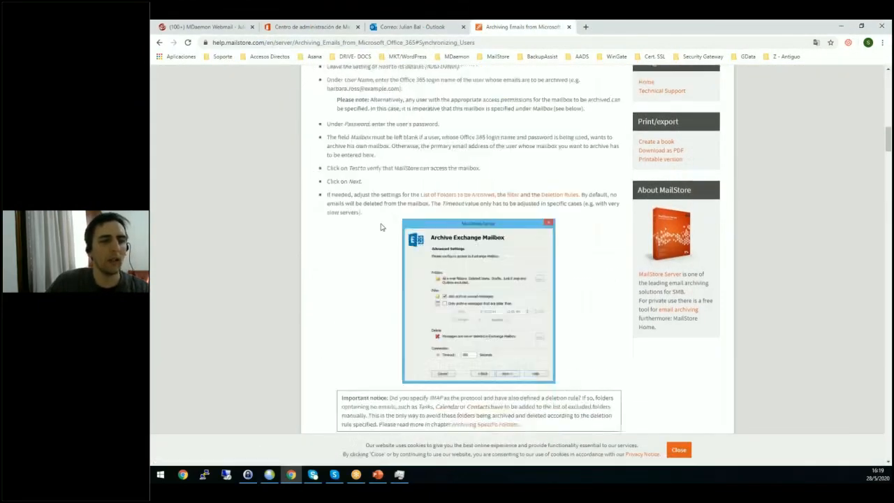
{"action": "scroll", "coordinate": [382, 227], "scroll_direction": "down", "scroll_amount": 5}
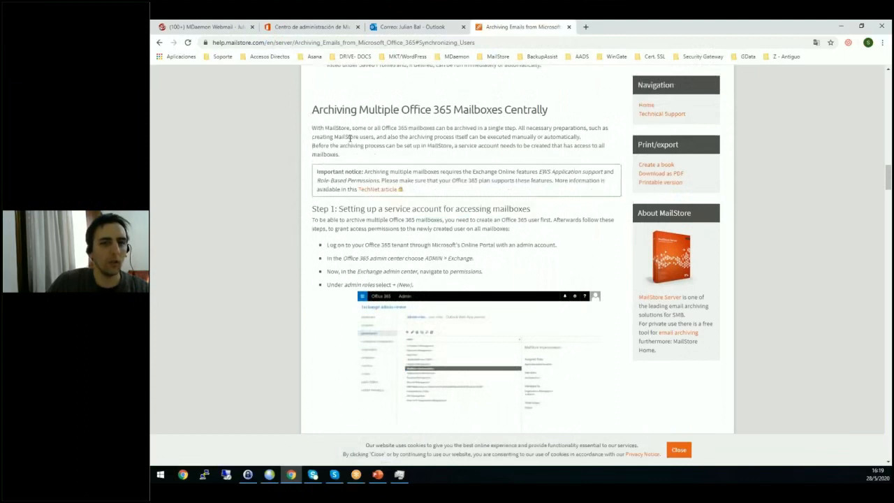
{"action": "left_click_drag", "start_coordinate": [341, 109], "coordinate": [583, 108]}
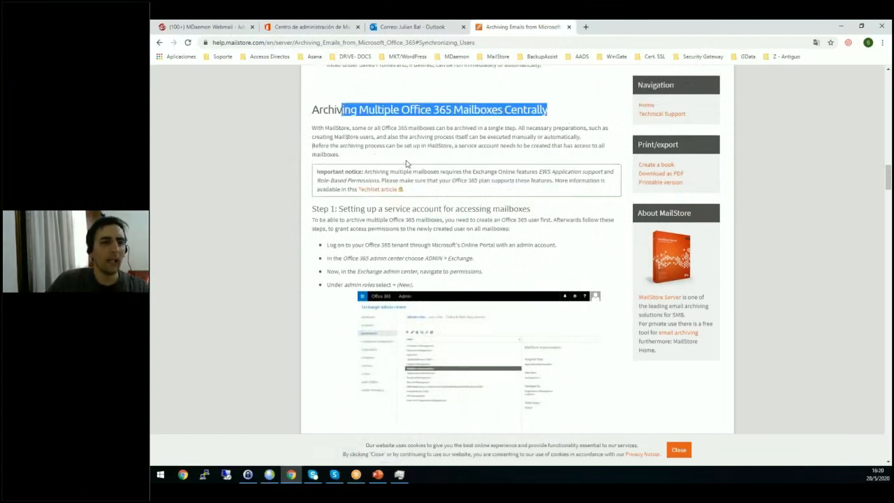
Read Step 1 on setting up a service account for accessing mailboxes, highlighting the Exchange admin center instruction.
{"action": "left_click_drag", "start_coordinate": [384, 208], "coordinate": [508, 243]}
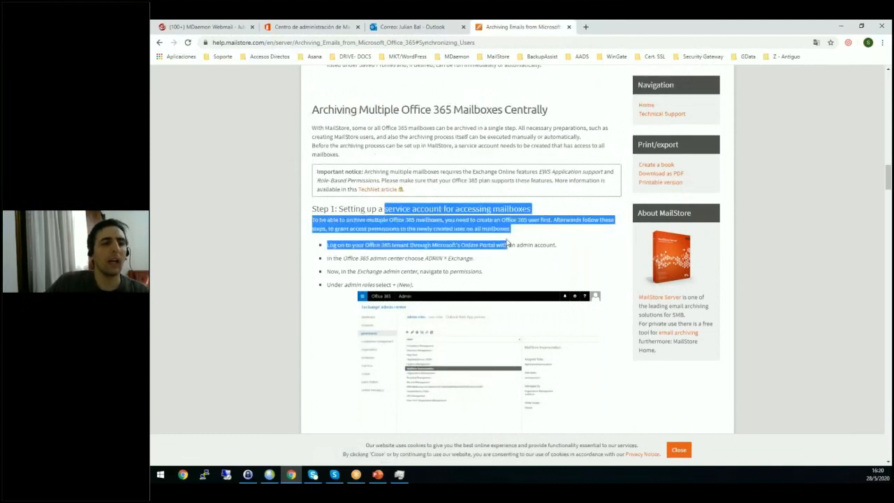
{"action": "left_click", "coordinate": [508, 243]}
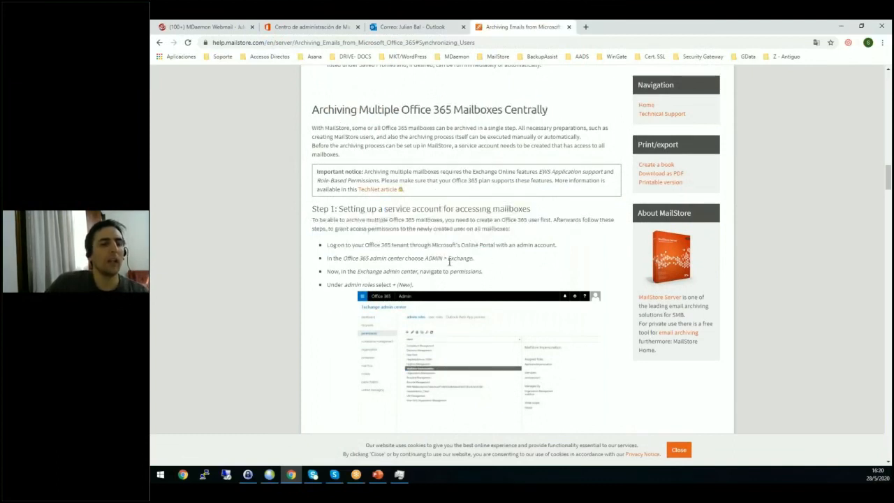
{"action": "left_click_drag", "start_coordinate": [339, 259], "coordinate": [446, 258]}
{"action": "left_click", "coordinate": [487, 259]}
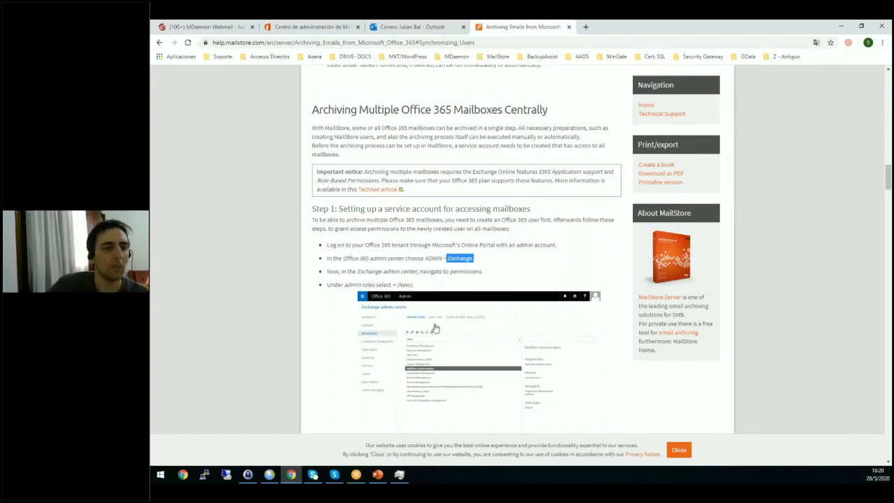
{"action": "scroll", "coordinate": [434, 244], "scroll_direction": "down", "scroll_amount": 3}
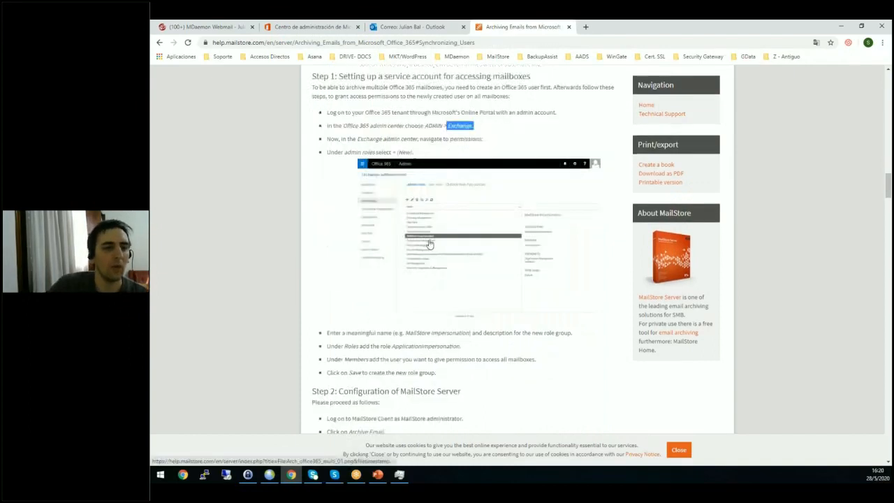
Highlight the ApplicationImpersonation role name in the Step 1 instructions for the new role group.
{"action": "double_click", "coordinate": [409, 349]}
{"action": "left_click", "coordinate": [479, 353]}
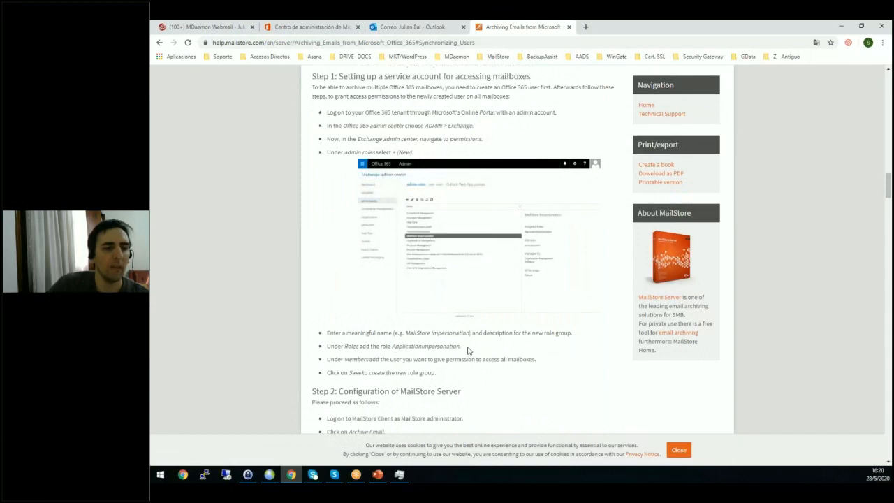
{"action": "left_click_drag", "start_coordinate": [470, 351], "coordinate": [391, 351]}
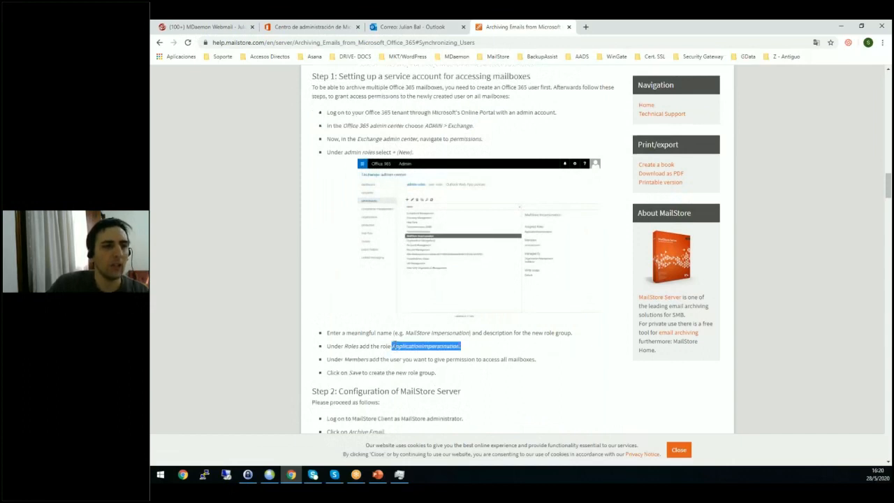
Open the Exchange admin center from the Microsoft 365 admin center and view the MailStore Impersonation role group under the administrator role permissions.
{"action": "left_click", "coordinate": [326, 28]}
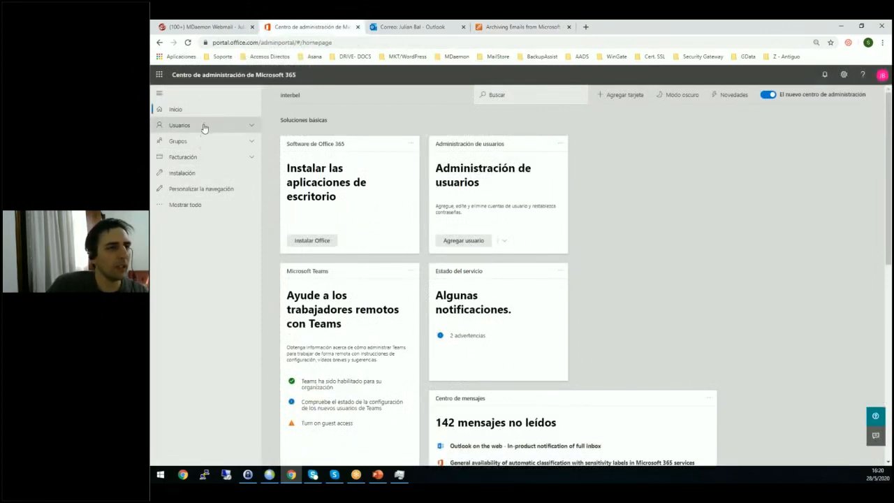
{"action": "left_click", "coordinate": [160, 206]}
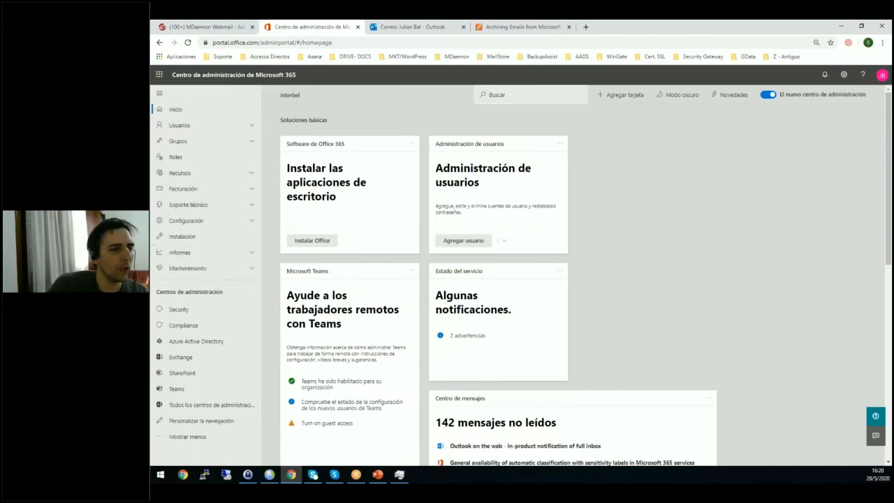
{"action": "left_click", "coordinate": [183, 358]}
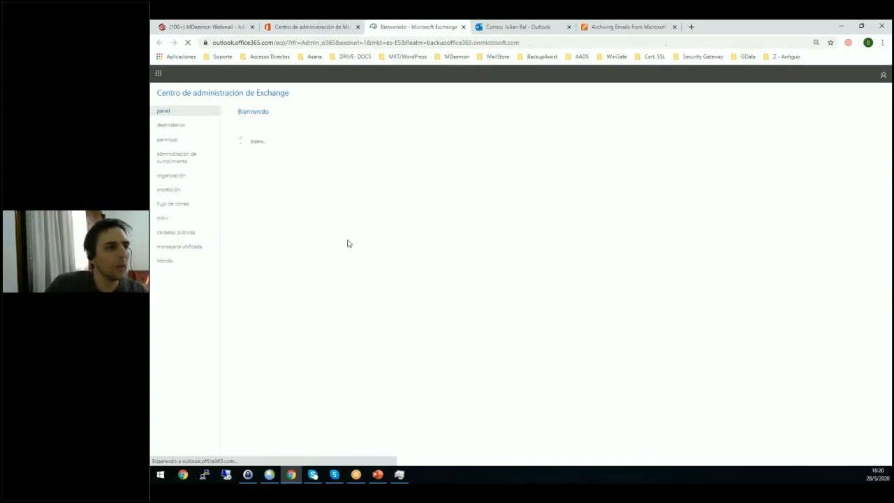
{"action": "left_click", "coordinate": [183, 143]}
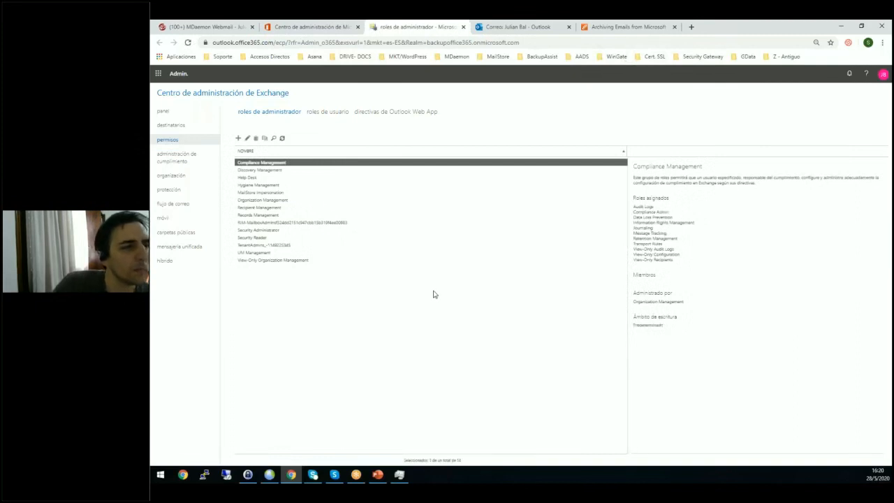
{"action": "left_click", "coordinate": [268, 193]}
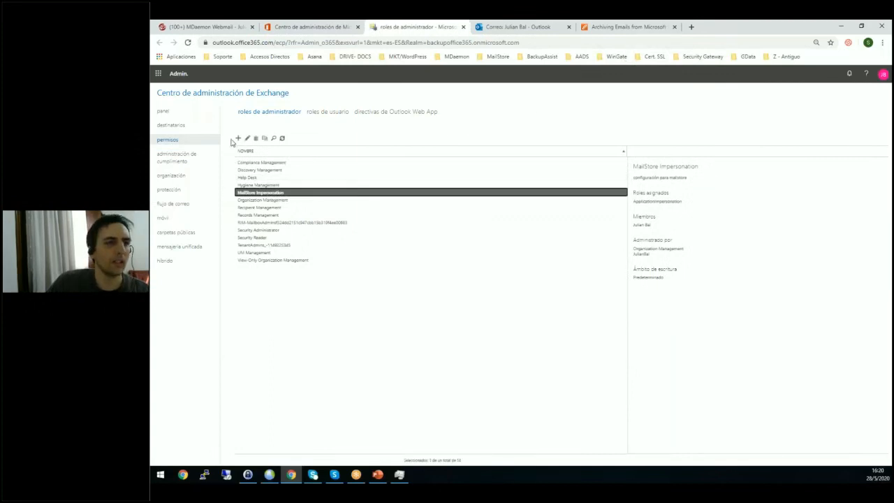
Start a new administrator role group with the write scope Predeterminado and add the ApplicationImpersonation role to it.
{"action": "left_click", "coordinate": [238, 139]}
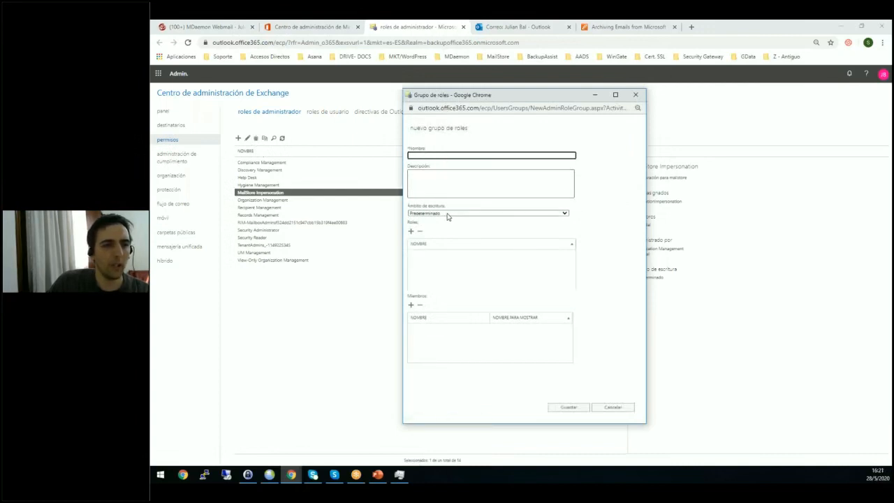
{"action": "left_click", "coordinate": [448, 214]}
{"action": "left_click", "coordinate": [435, 223]}
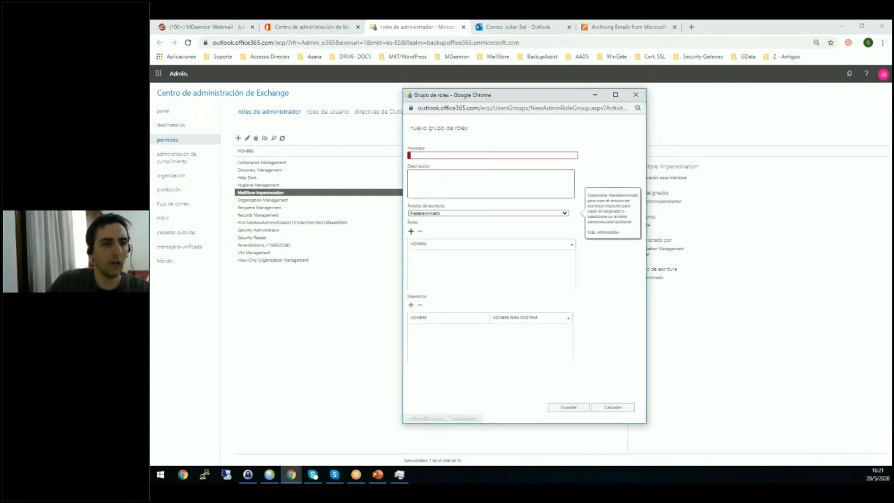
{"action": "left_click", "coordinate": [411, 231]}
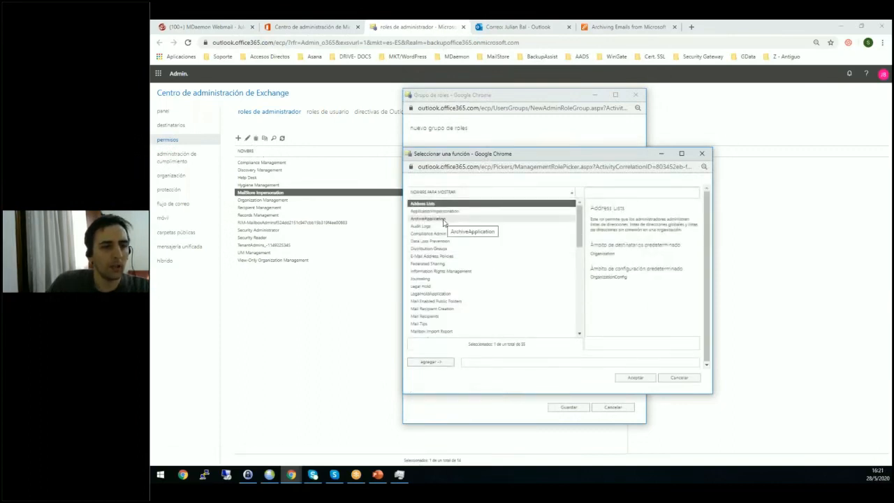
{"action": "left_click", "coordinate": [444, 212]}
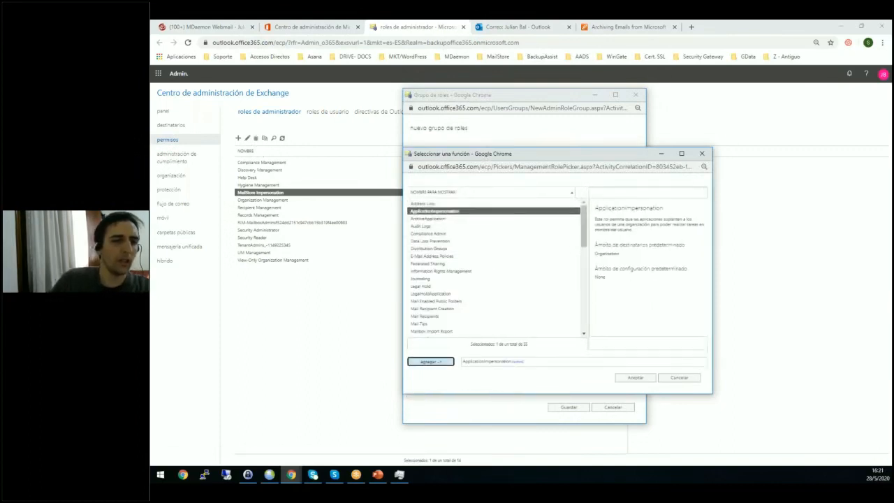
{"action": "left_click", "coordinate": [430, 361]}
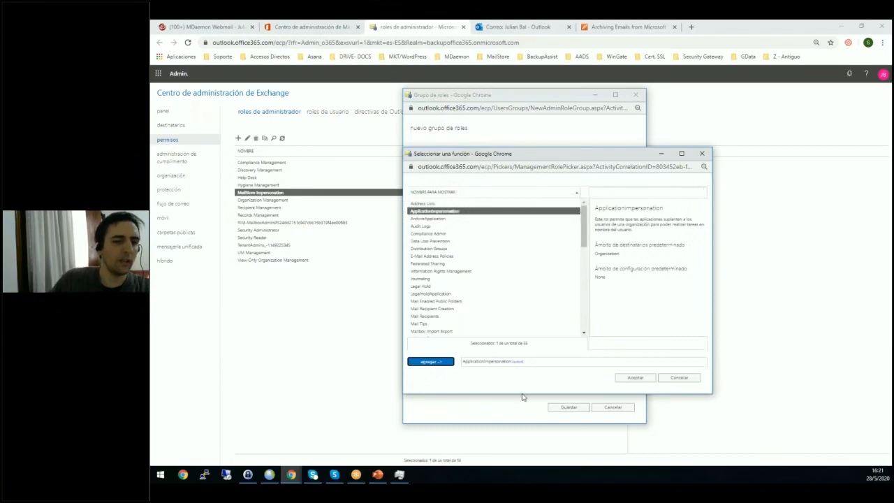
{"action": "left_click", "coordinate": [628, 379]}
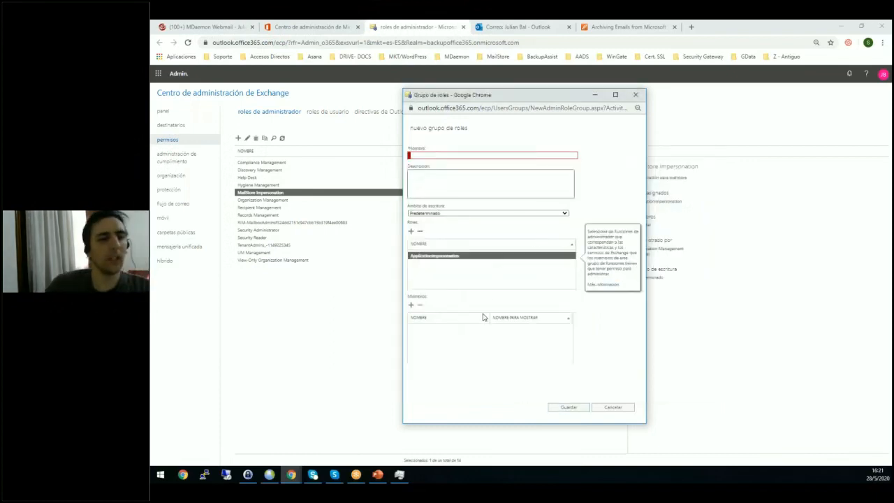
Choose the service account user as a member of the new role group, but discard the member selection and the unsaved group.
{"action": "left_click", "coordinate": [411, 304]}
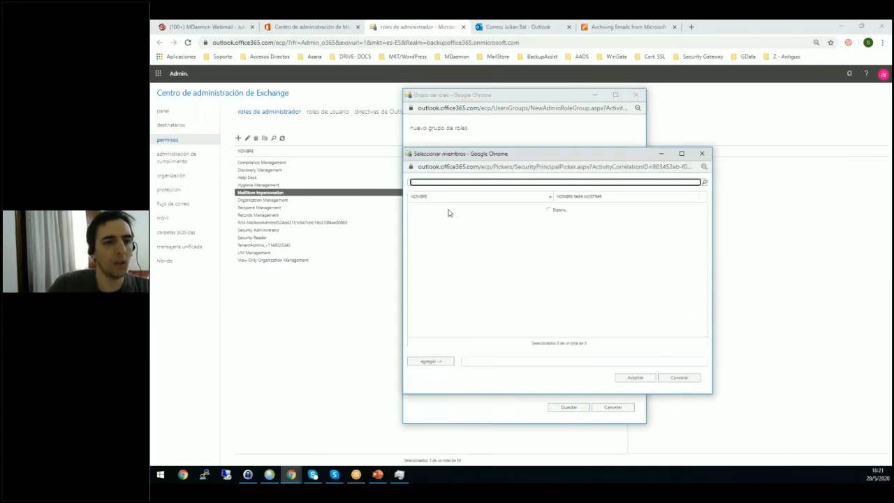
{"action": "left_click", "coordinate": [433, 246]}
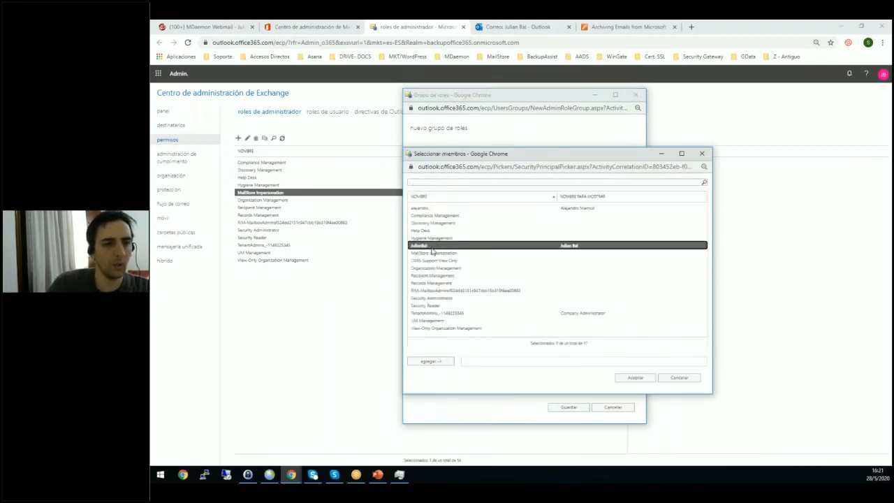
{"action": "left_click", "coordinate": [437, 362]}
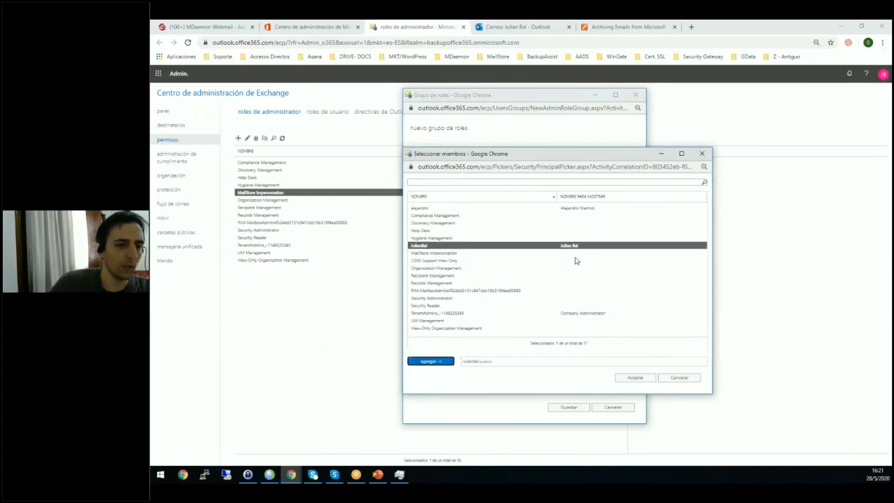
{"action": "left_click_drag", "start_coordinate": [631, 155], "coordinate": [577, 162]}
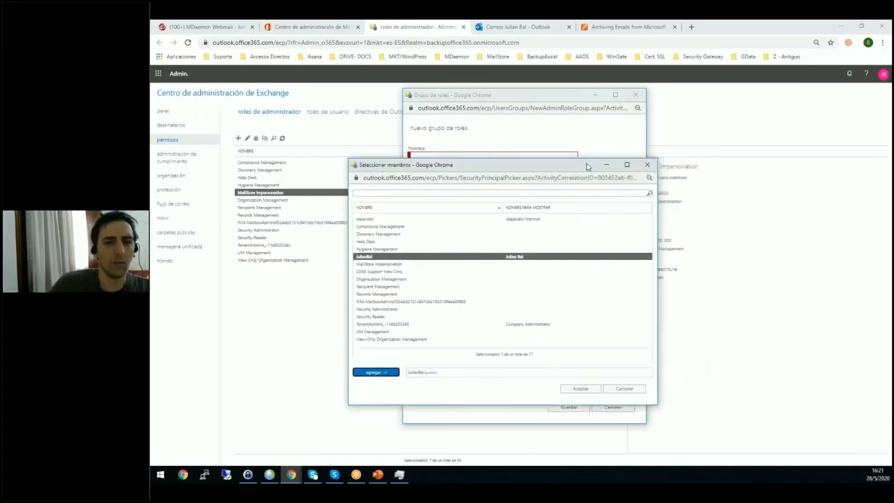
{"action": "left_click", "coordinate": [645, 164]}
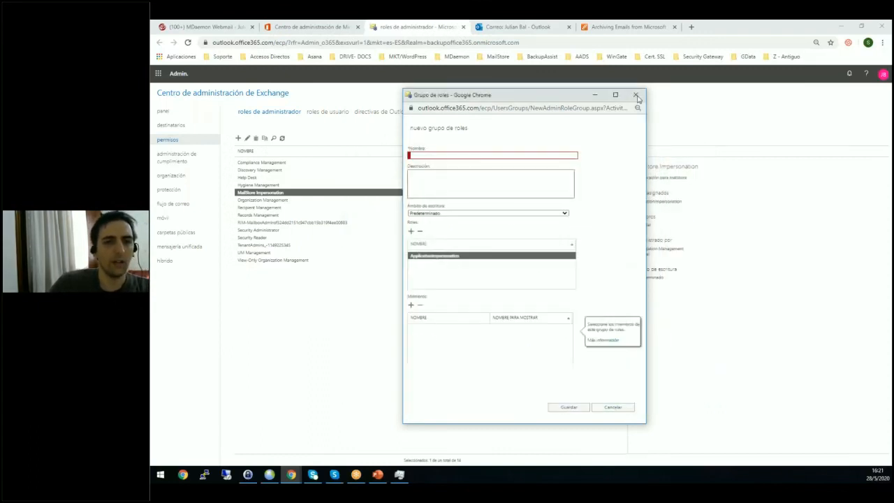
{"action": "left_click", "coordinate": [636, 95]}
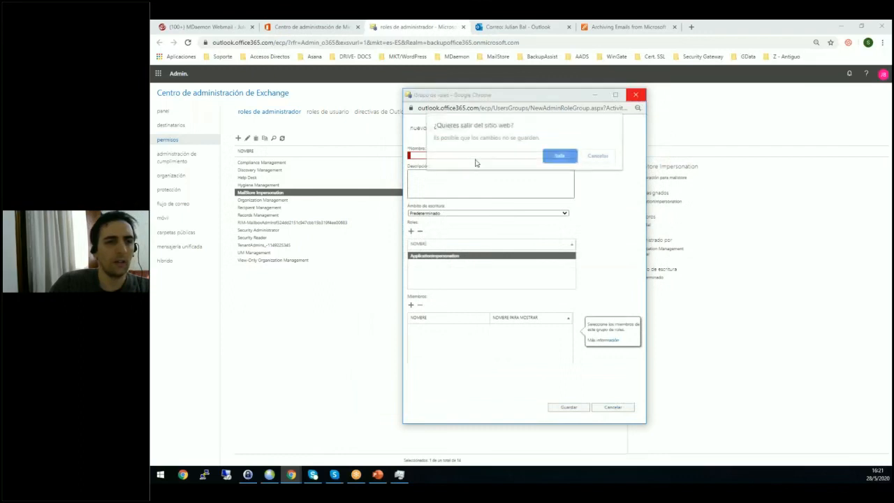
{"action": "left_click", "coordinate": [557, 154]}
Review the existing MailStore Impersonation role group's details and return to the MailStore help page.
{"action": "left_click", "coordinate": [273, 201]}
{"action": "left_click", "coordinate": [274, 193]}
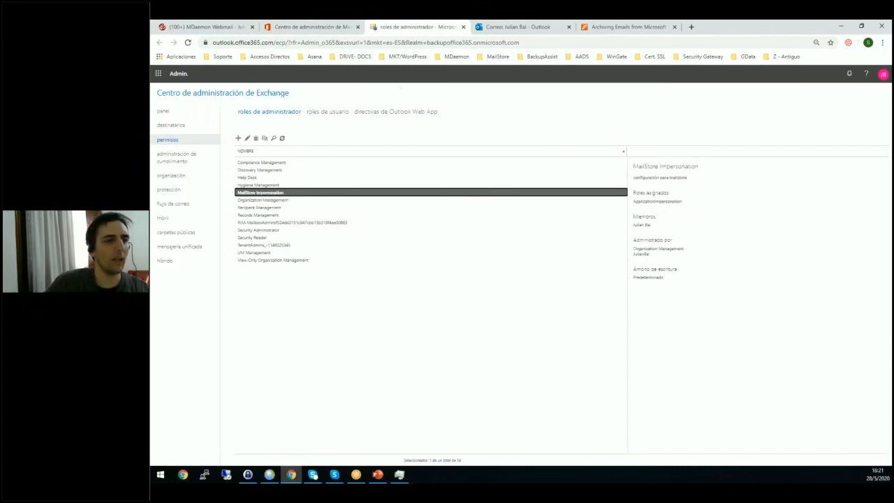
{"action": "left_click_drag", "start_coordinate": [233, 92], "coordinate": [297, 65]}
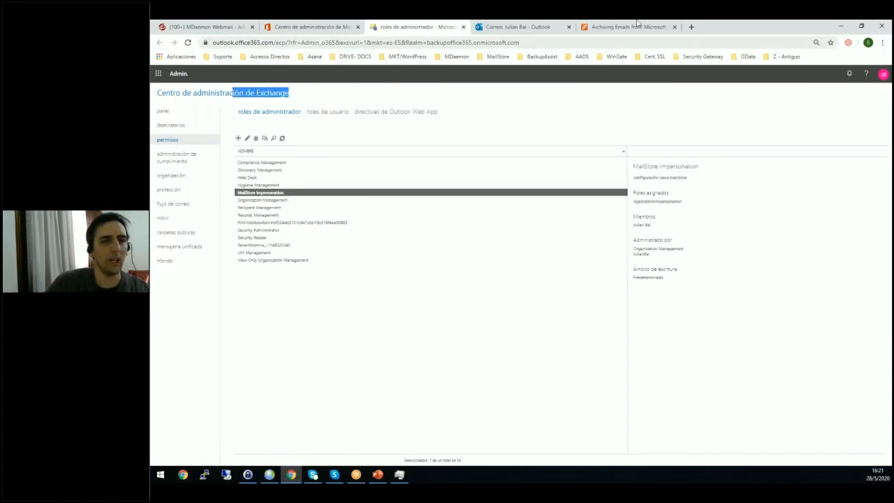
{"action": "left_click", "coordinate": [611, 29]}
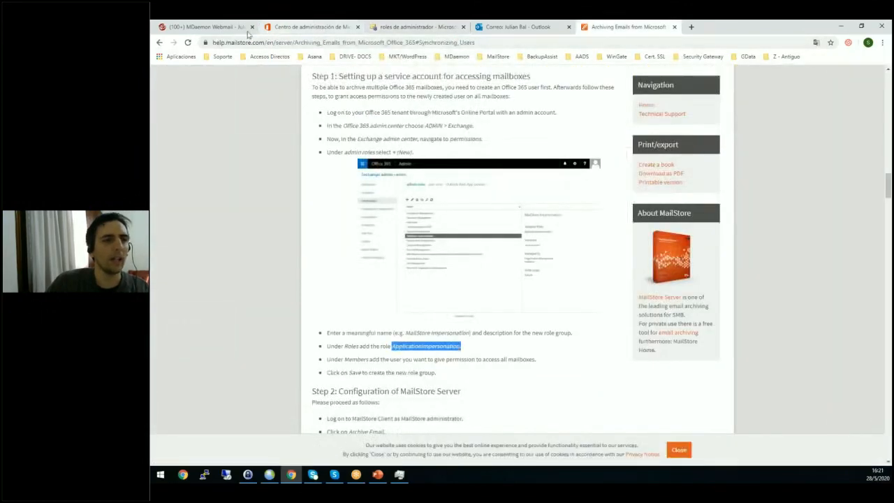
Switch to MailStore Server, confirm the Varios buzones option and set the Exchange host to outlook.microsoft365.com.
{"action": "left_click", "coordinate": [269, 475]}
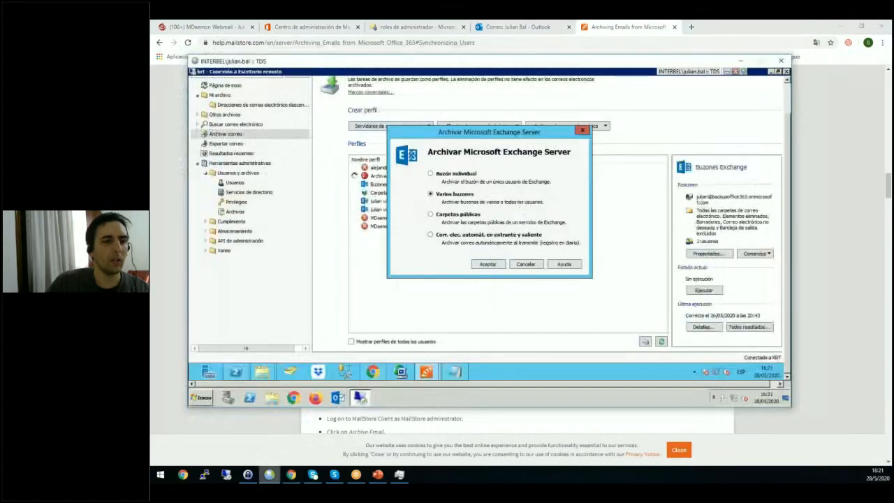
{"action": "left_click", "coordinate": [489, 266]}
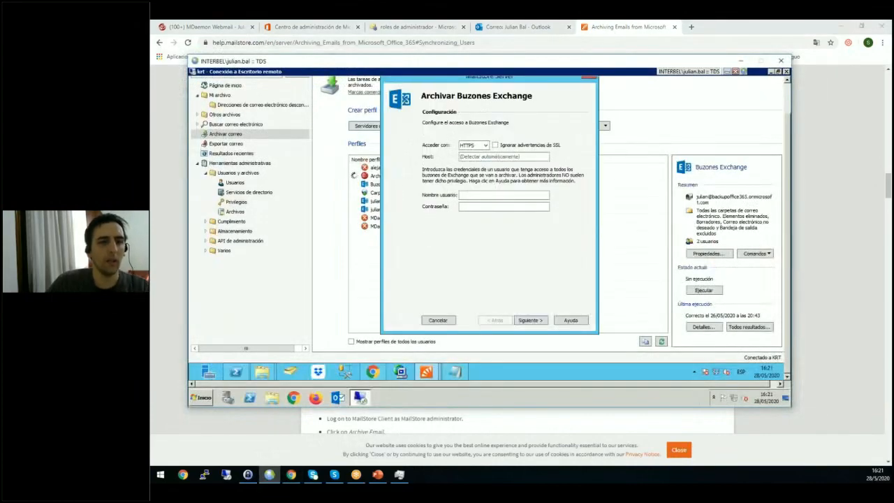
{"action": "left_click", "coordinate": [479, 158]}
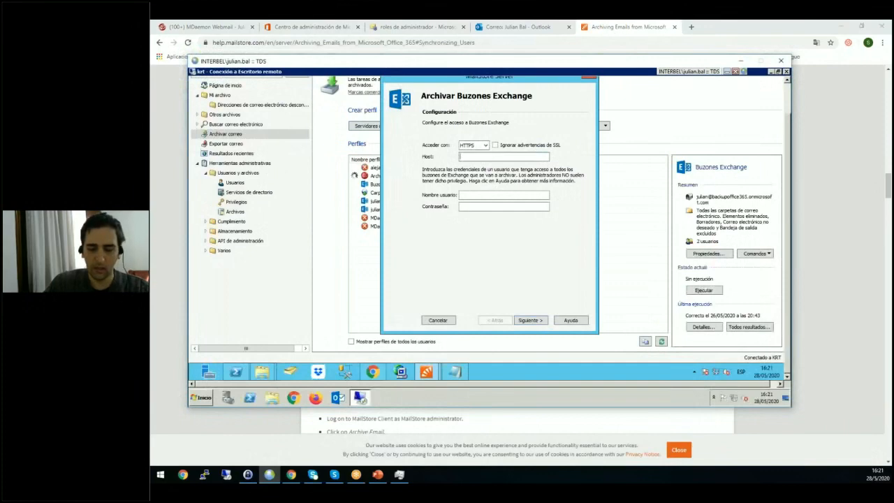
{"action": "type", "text": "outlook."}
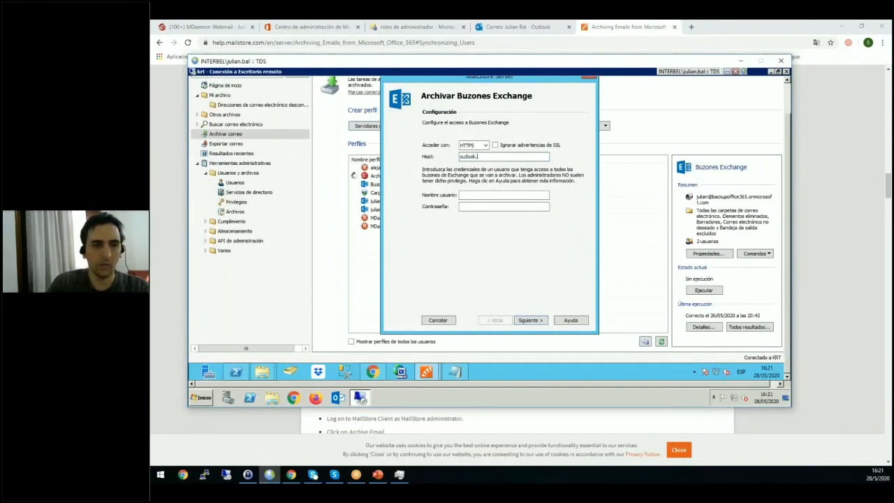
{"action": "type", "text": "microsoft"}
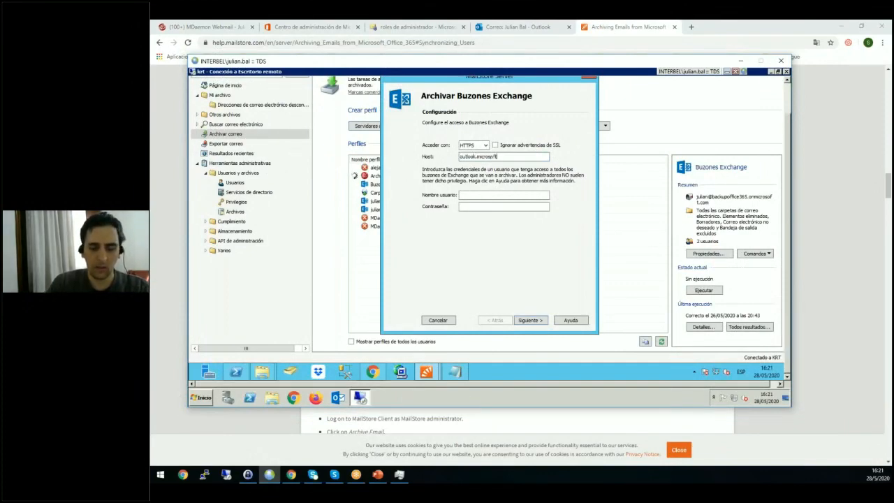
{"action": "type", "text": "365.com"}
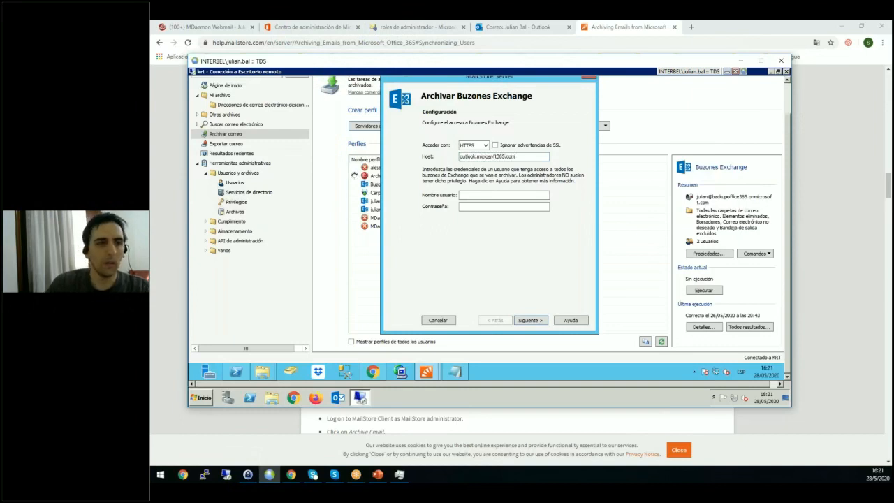
Enter the service account's user name and password for the Exchange mailboxes and continue to the advanced configuration.
{"action": "key", "text": "Tab"}
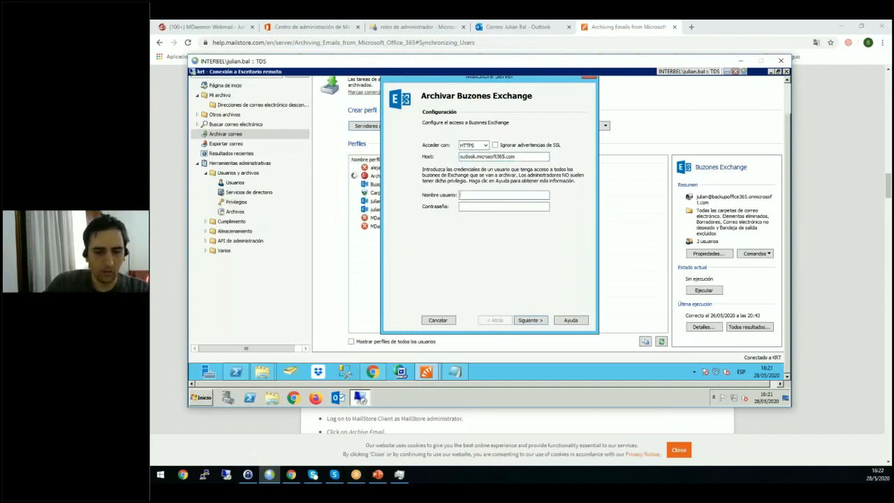
{"action": "key", "text": "alt+Tab"}
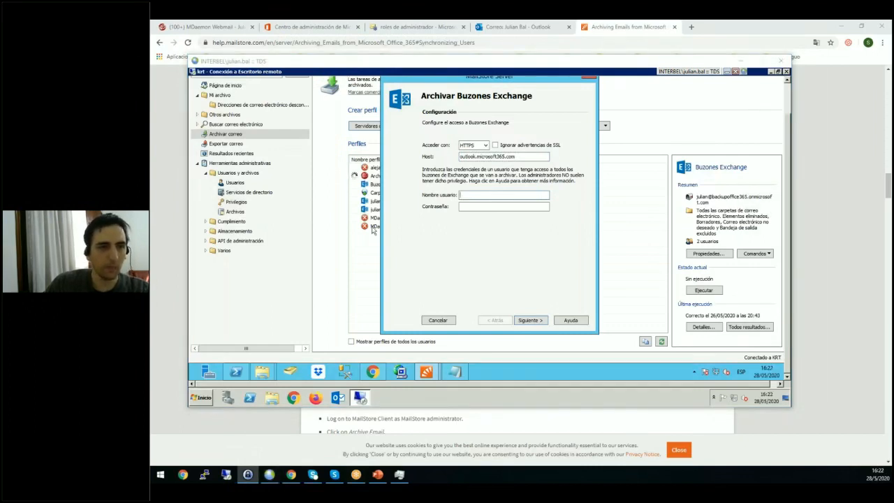
{"action": "left_click", "coordinate": [485, 197]}
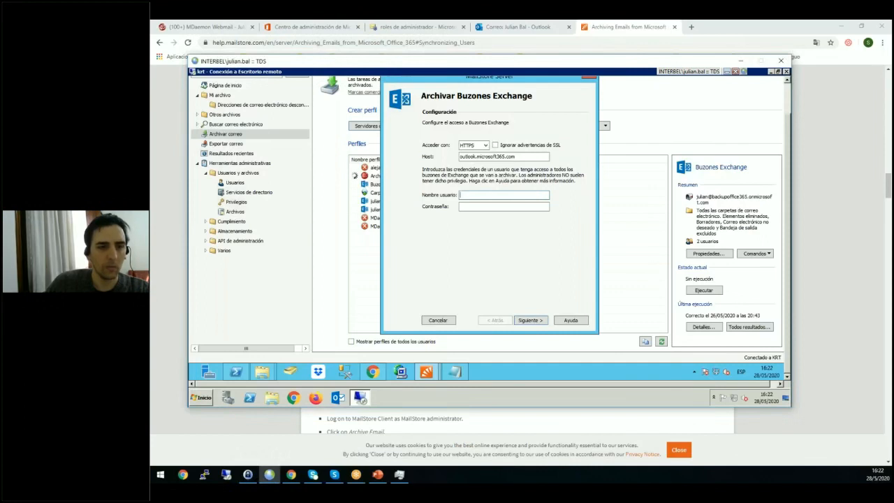
{"action": "key", "text": "ctrl+v"}
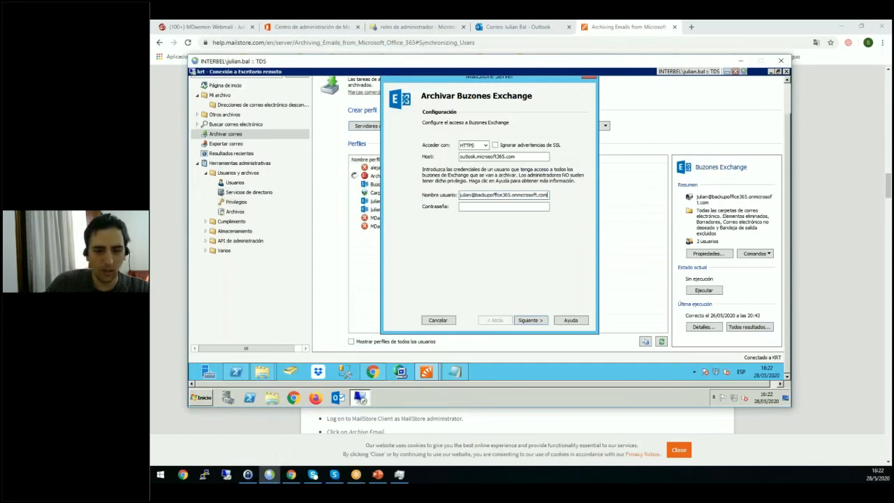
{"action": "key", "text": "alt+Tab"}
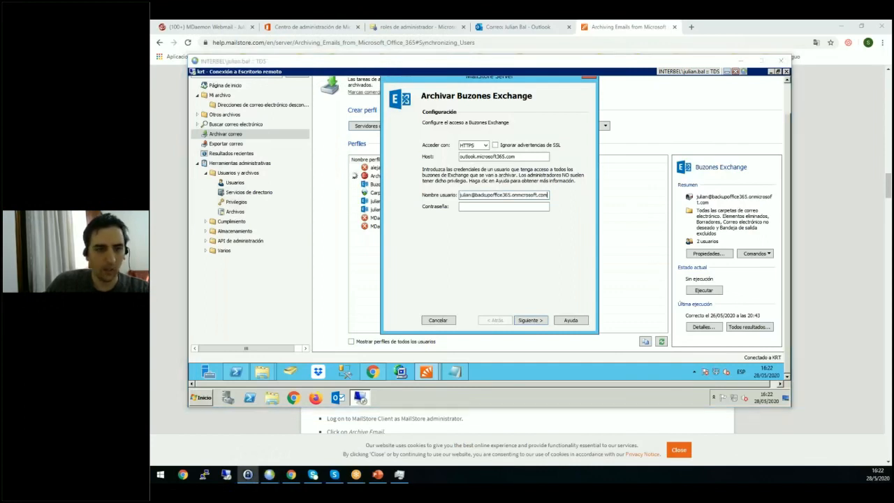
{"action": "left_click", "coordinate": [516, 206]}
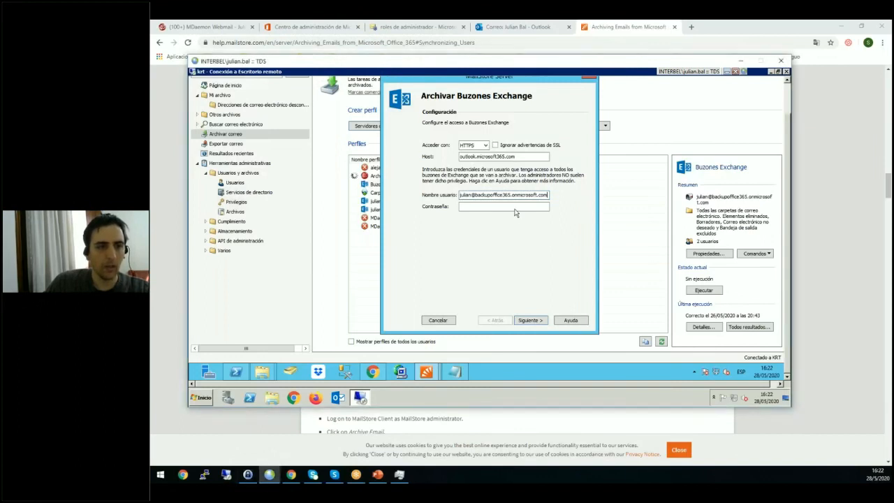
{"action": "key", "text": "ctrl+v"}
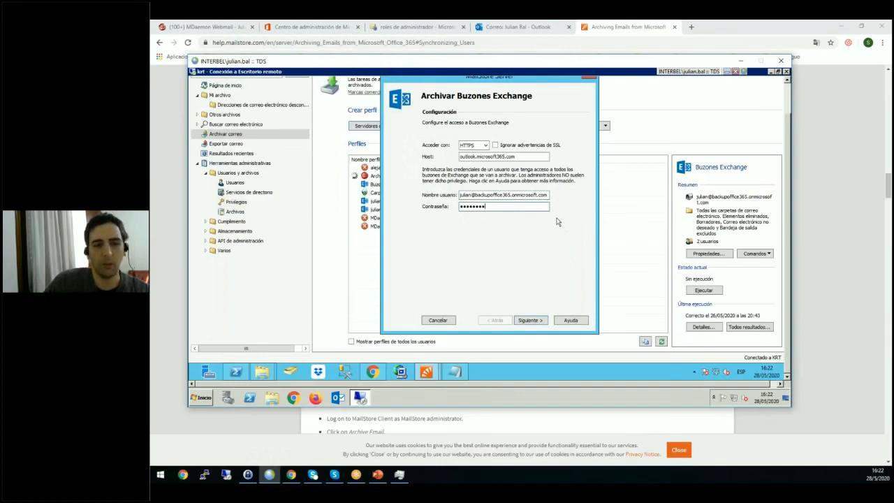
{"action": "left_click", "coordinate": [529, 321]}
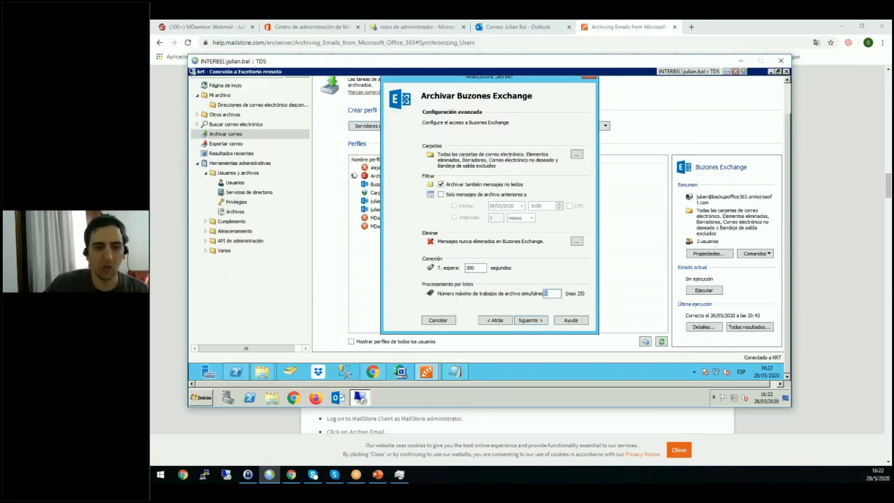
Accept the advanced configuration and limit archiving to only two selected users' backupoffice365.onmicrosoft.com mailboxes.
{"action": "left_click", "coordinate": [531, 320]}
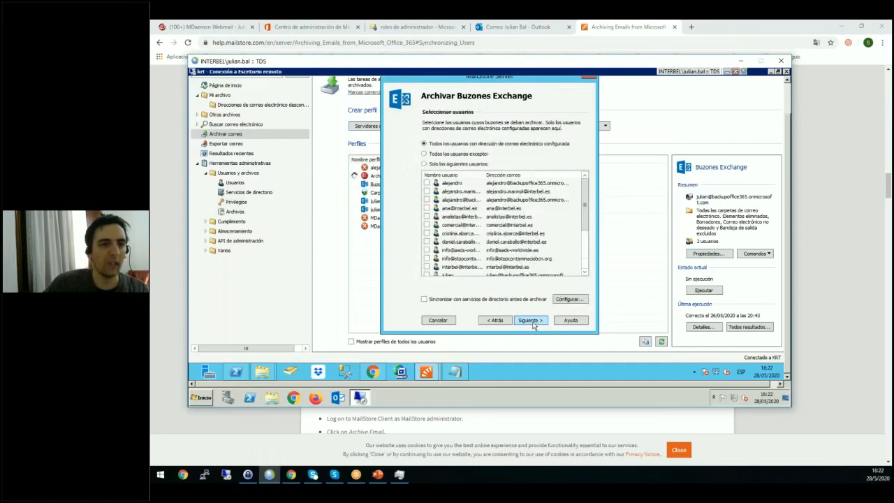
{"action": "left_click", "coordinate": [461, 164]}
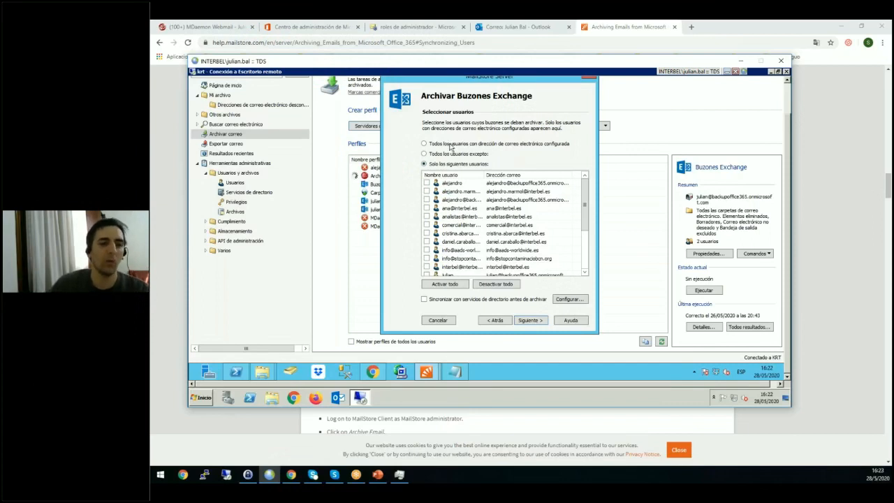
{"action": "left_click", "coordinate": [427, 201]}
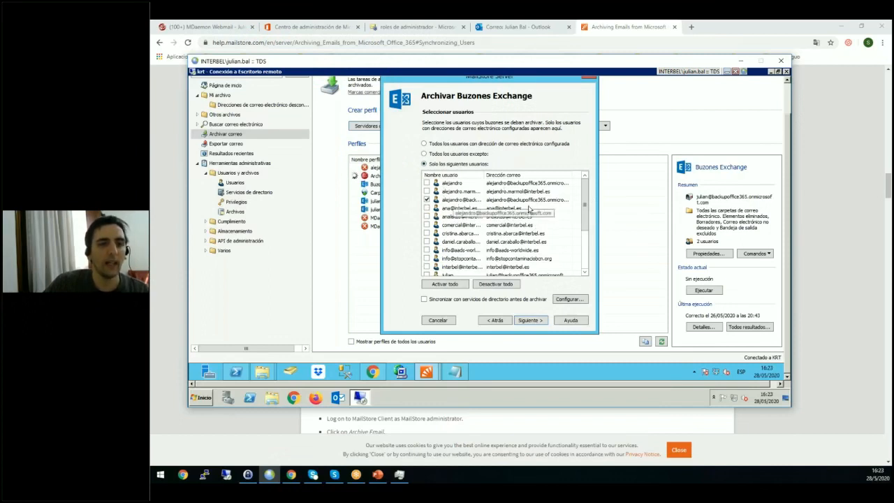
{"action": "left_click_drag", "start_coordinate": [587, 206], "coordinate": [585, 227]}
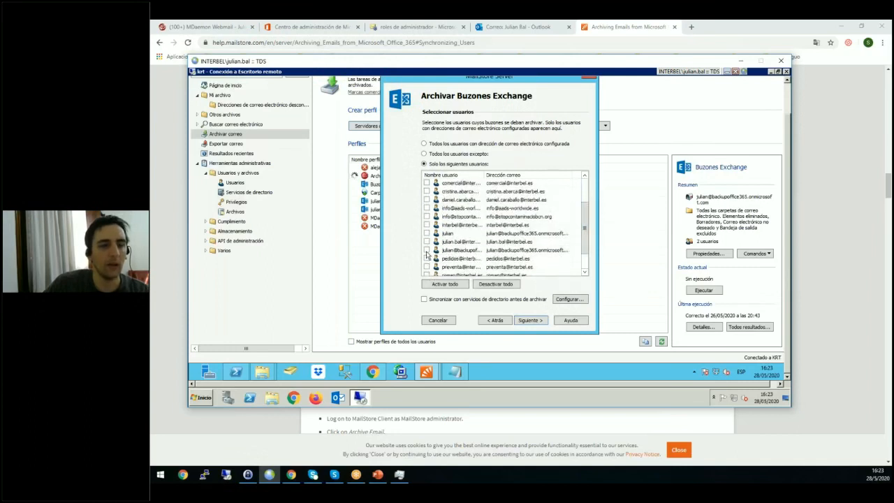
{"action": "left_click", "coordinate": [427, 251]}
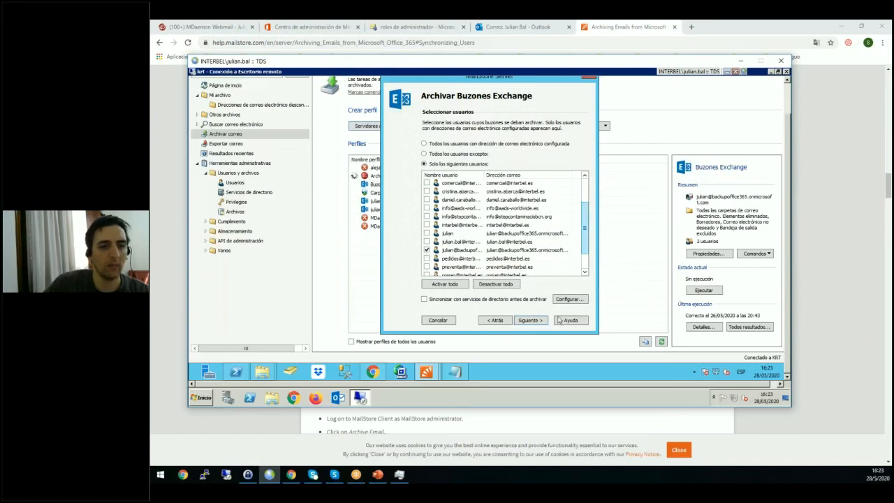
{"action": "left_click", "coordinate": [530, 321]}
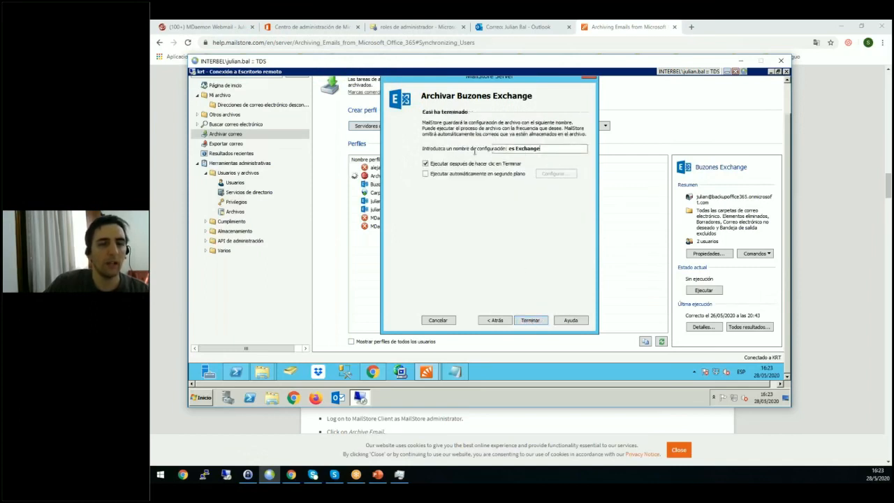
Name the archiving profile "demo varios buzones microsoft".
{"action": "left_click_drag", "start_coordinate": [549, 149], "coordinate": [500, 149]}
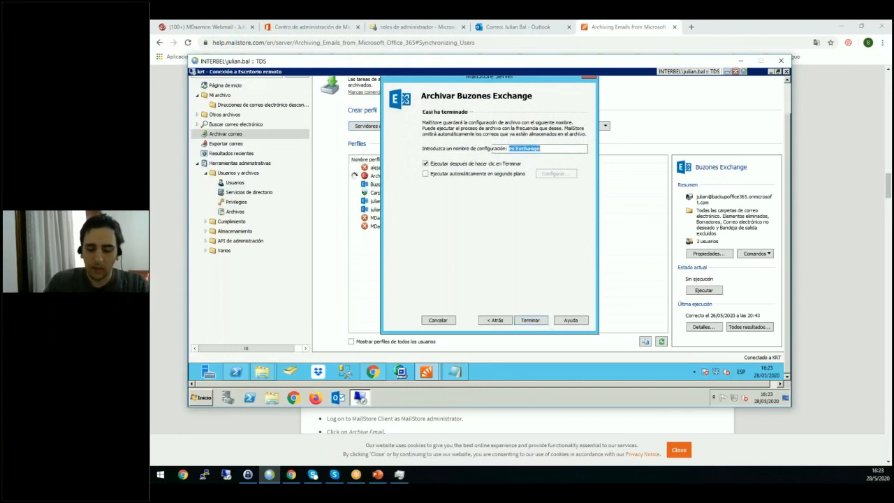
{"action": "key", "text": "BackSpace"}
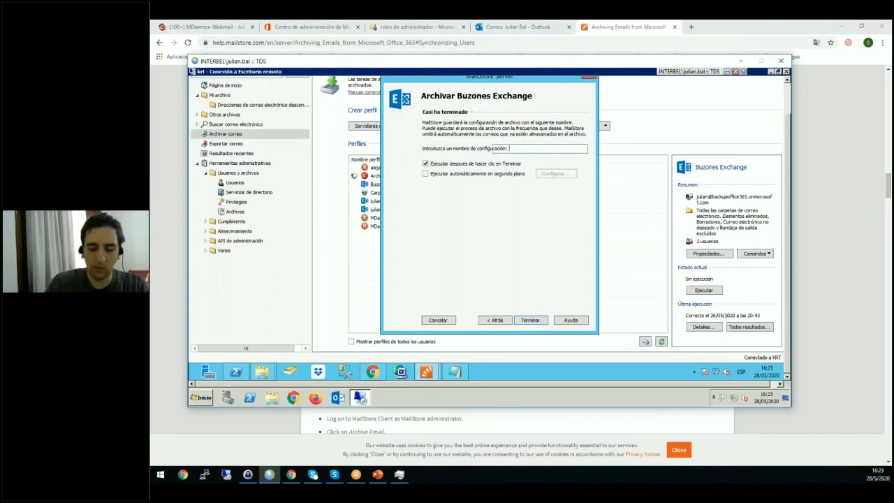
{"action": "type", "text": "varios buzones"}
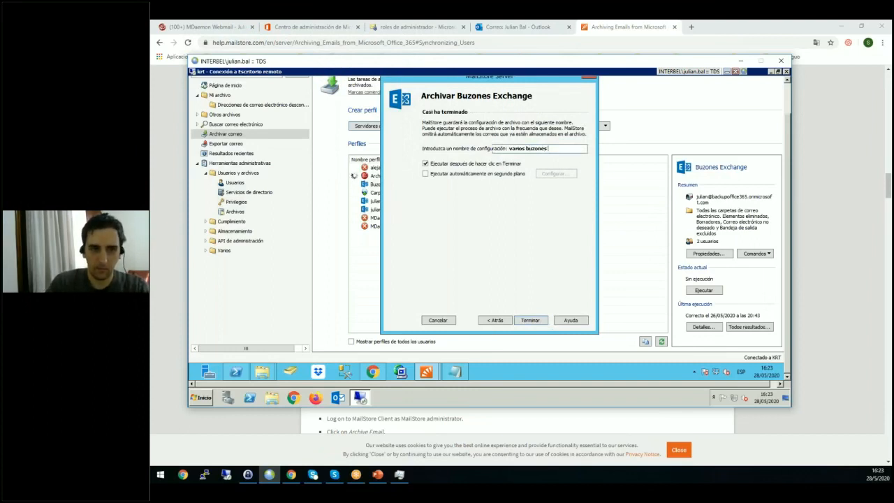
{"action": "type", "text": " microsoft"}
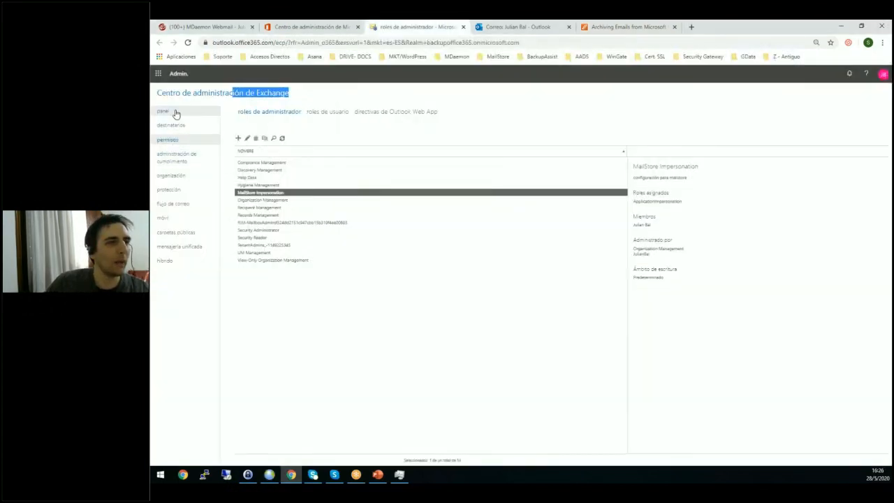
Leave the Exchange role groups and open the active users list in the Microsoft 365 admin center.
{"action": "left_click", "coordinate": [175, 113]}
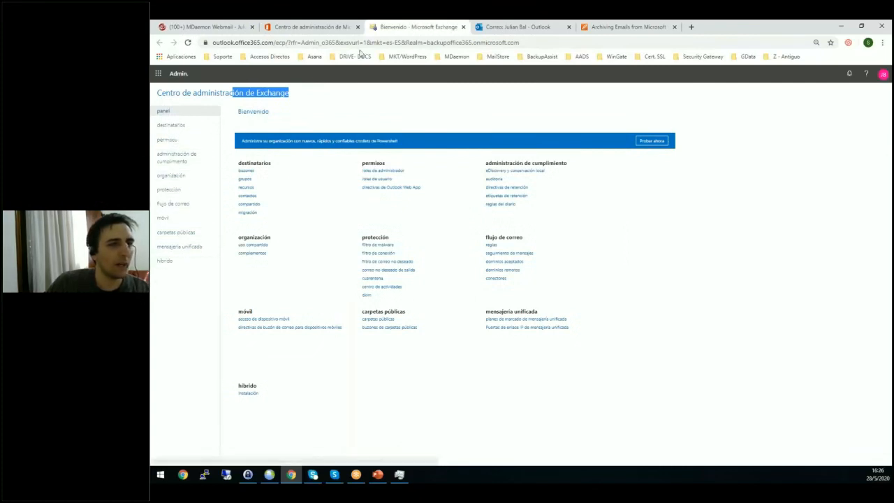
{"action": "left_click", "coordinate": [305, 28]}
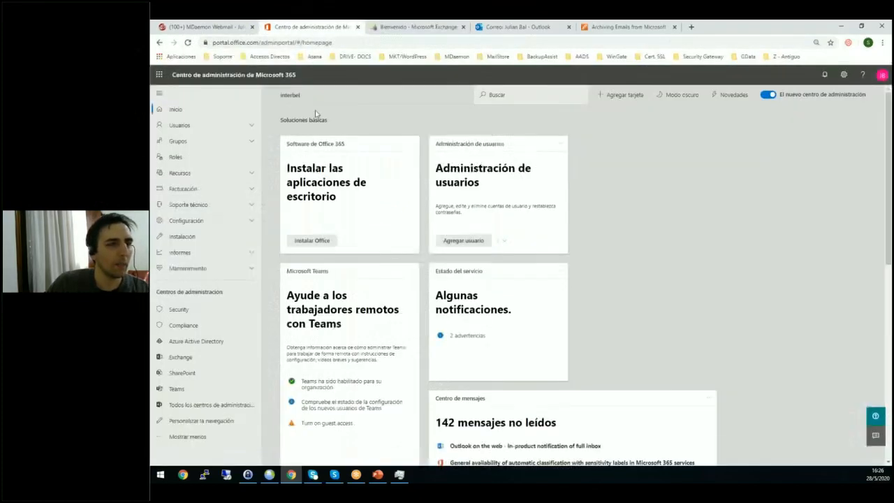
{"action": "left_click", "coordinate": [196, 127]}
{"action": "left_click", "coordinate": [196, 141]}
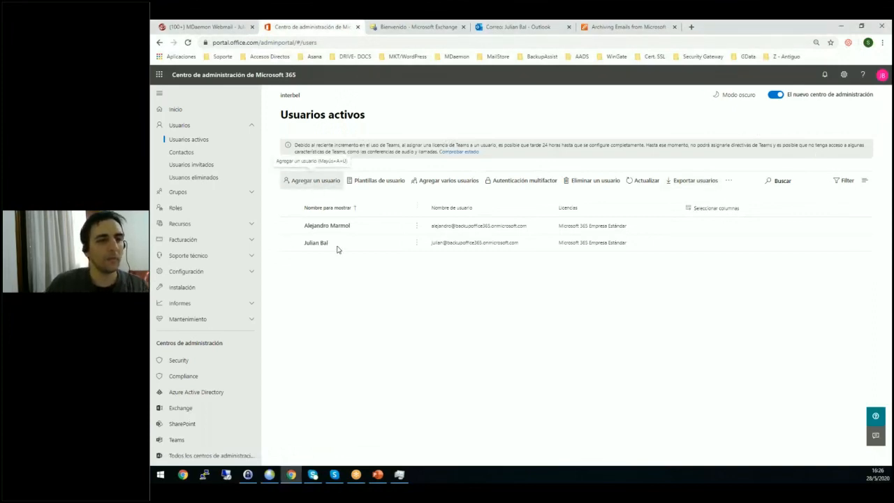
Start adding a new user with the first name Test and the last name Interbel.
{"action": "left_click", "coordinate": [315, 180]}
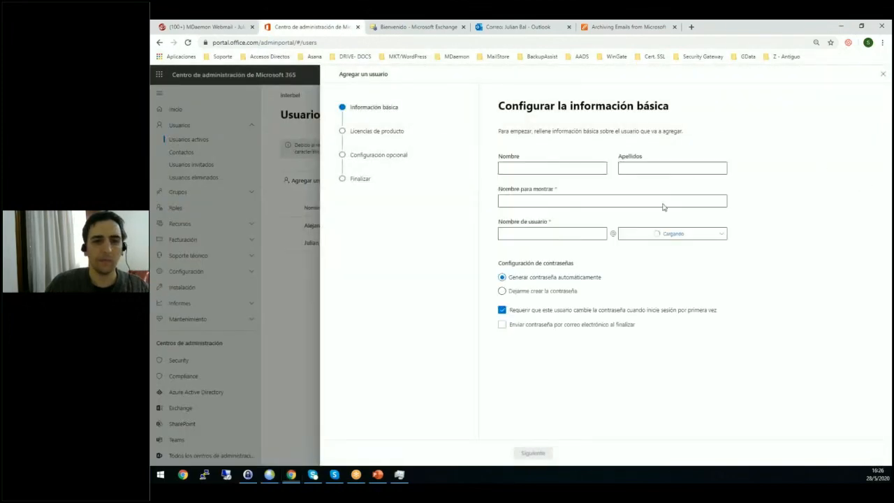
{"action": "left_click", "coordinate": [552, 168]}
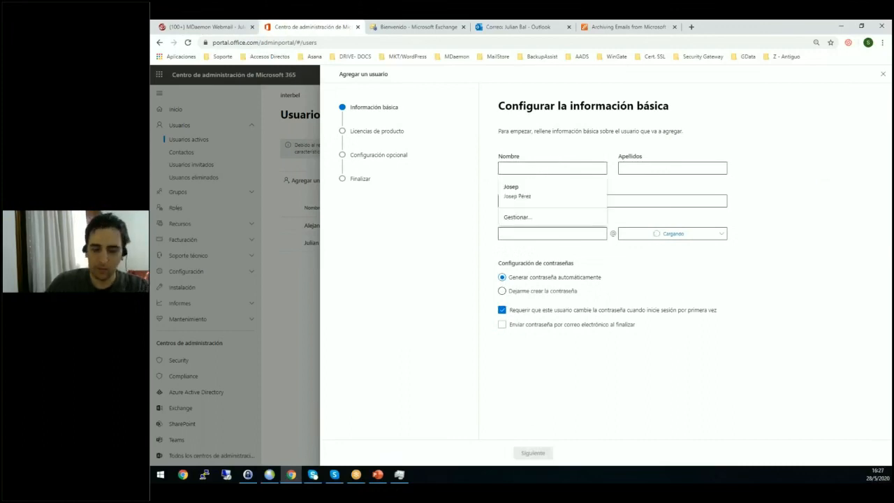
{"action": "type", "text": "Test"}
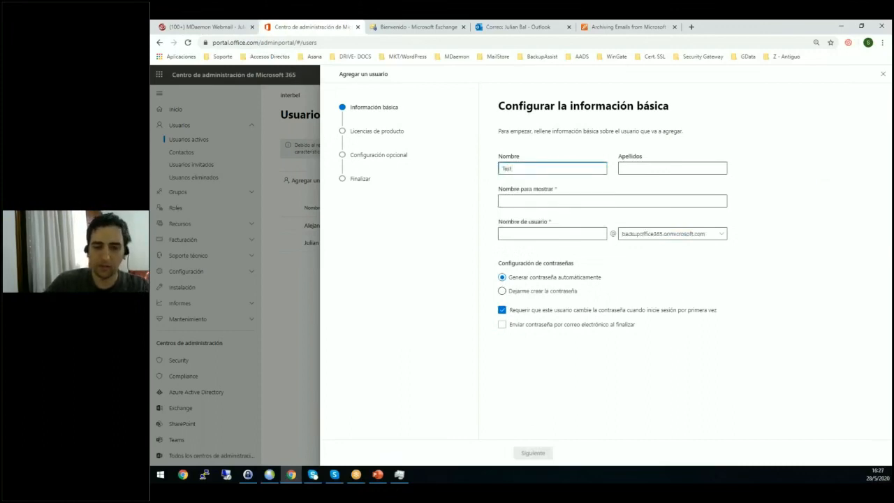
{"action": "key", "text": "Tab"}
{"action": "type", "text": "Inter"}
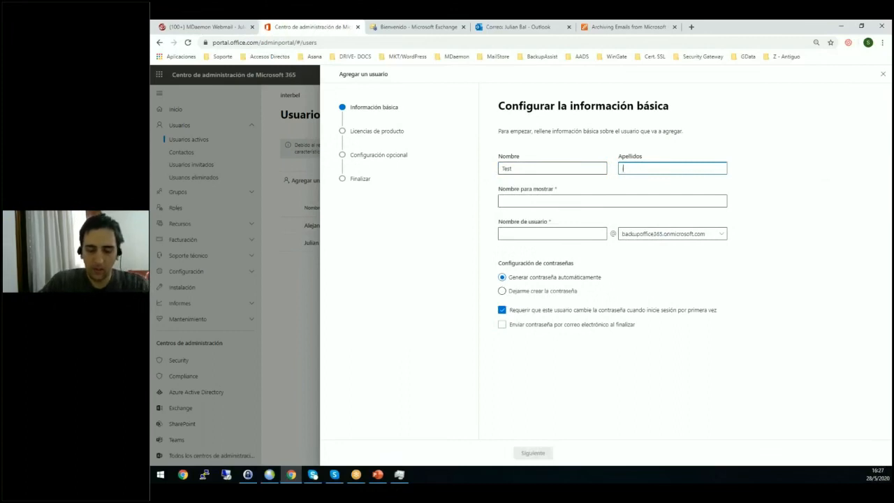
{"action": "type", "text": "bel"}
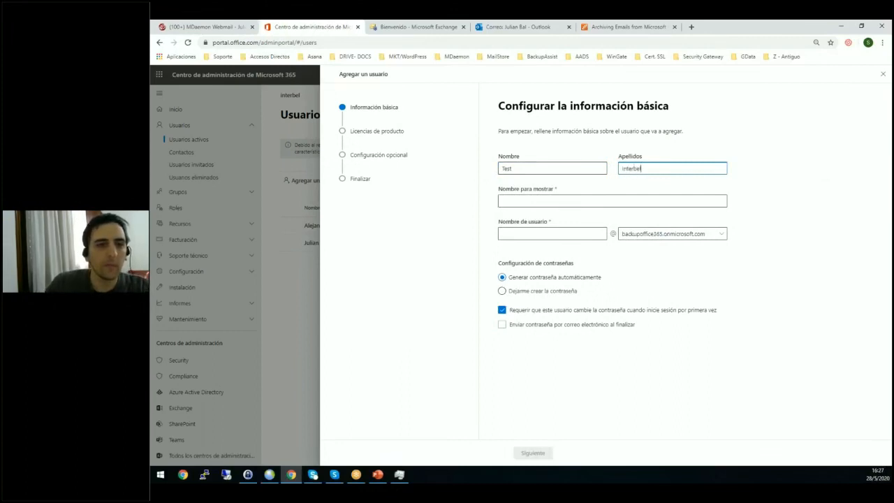
Set the new user's user name to Test and keep Test Interbel as the display name.
{"action": "left_click", "coordinate": [546, 232]}
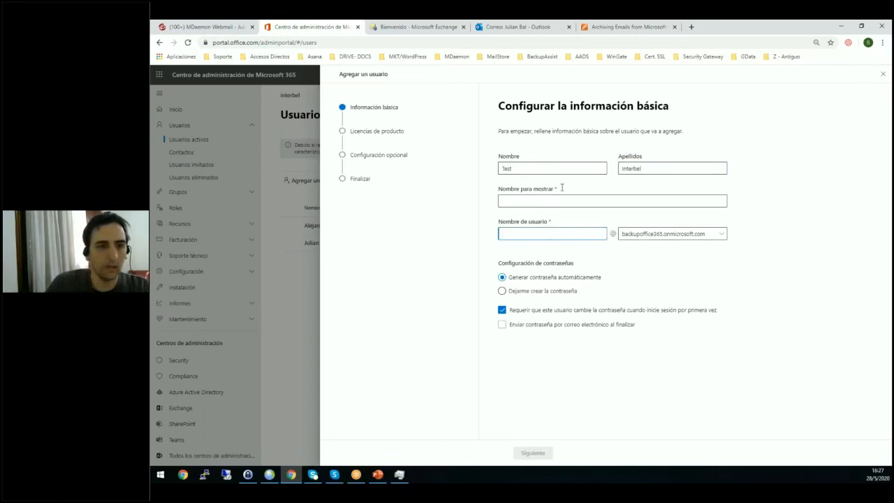
{"action": "type", "text": "Test"}
{"action": "left_click", "coordinate": [547, 200]}
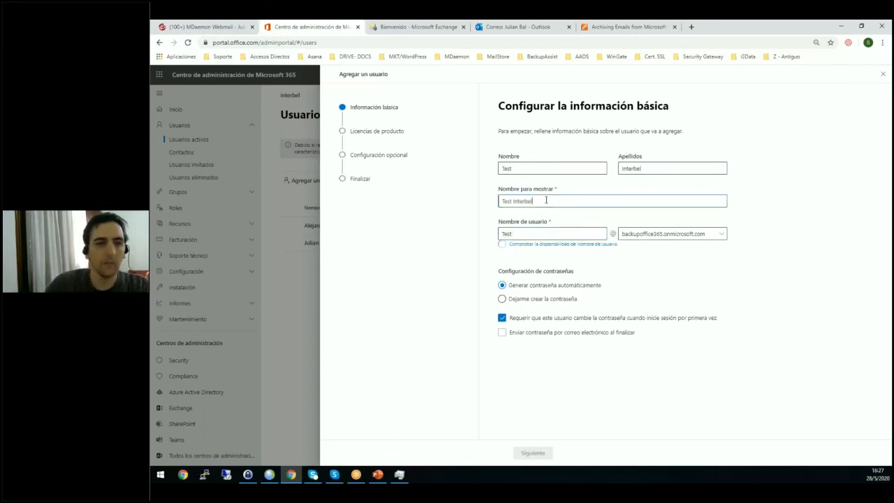
{"action": "type", "text": "Test"}
{"action": "key", "text": "BackSpace"}
{"action": "key", "text": "BackSpace"}
{"action": "key", "text": "BackSpace"}
{"action": "key", "text": "BackSpace"}
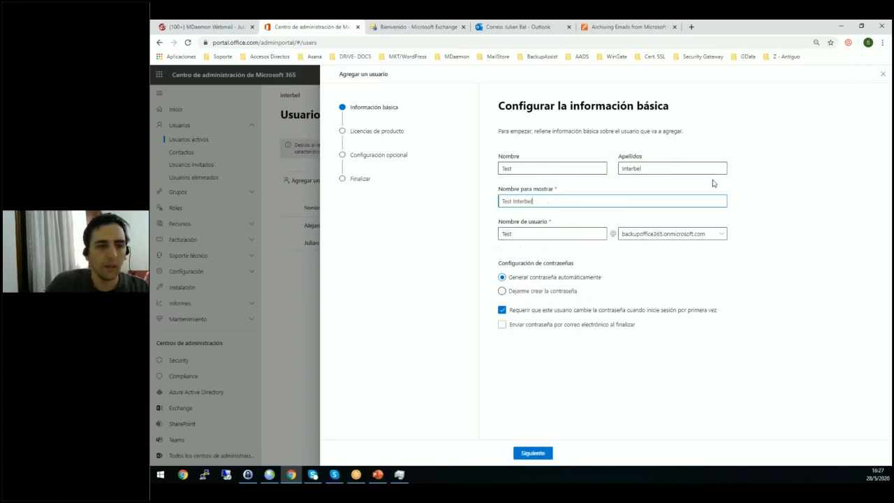
{"action": "left_click", "coordinate": [756, 143]}
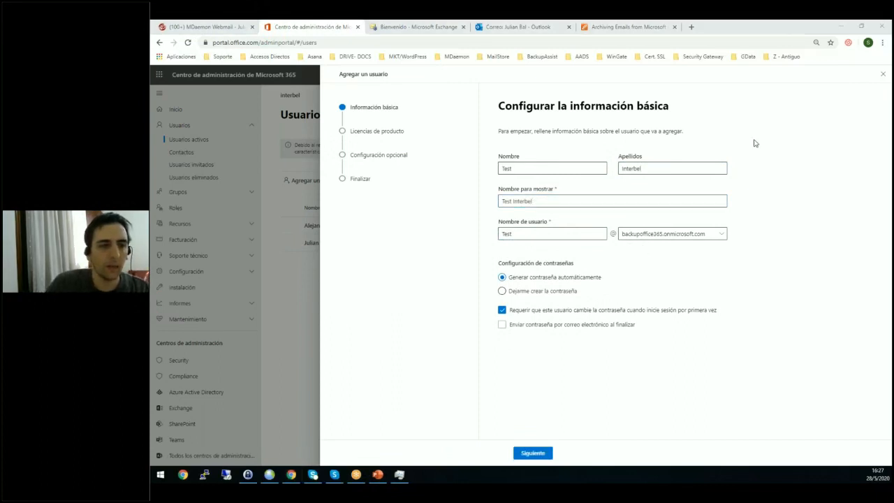
Choose to create the password manually, waive the password change at first sign-in and enter a password for the new user.
{"action": "left_click", "coordinate": [502, 291]}
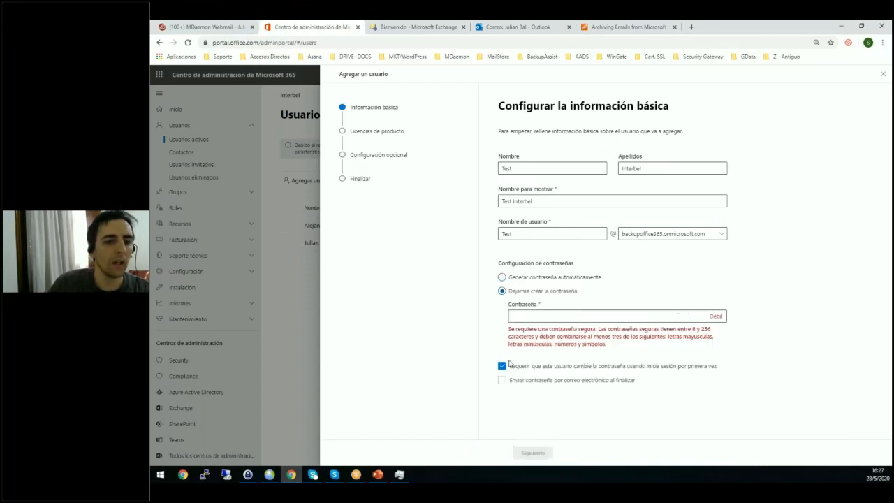
{"action": "left_click", "coordinate": [508, 364]}
{"action": "left_click", "coordinate": [577, 318]}
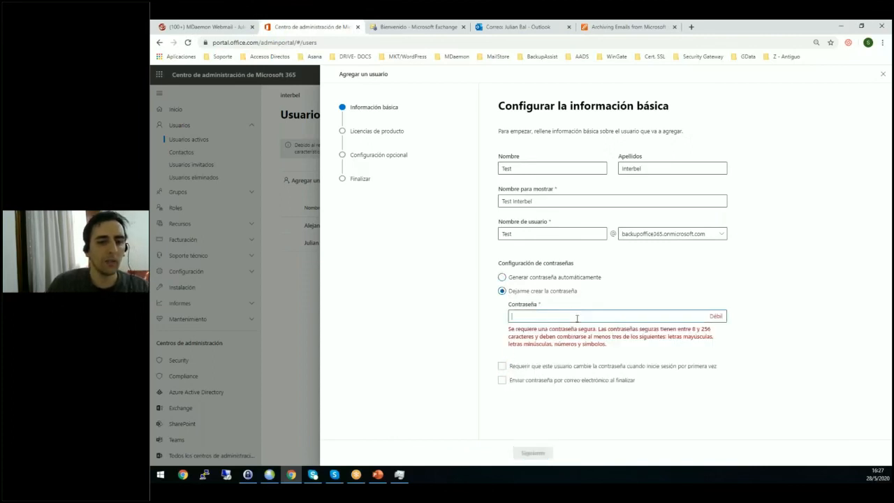
{"action": "type", "text": "Test"}
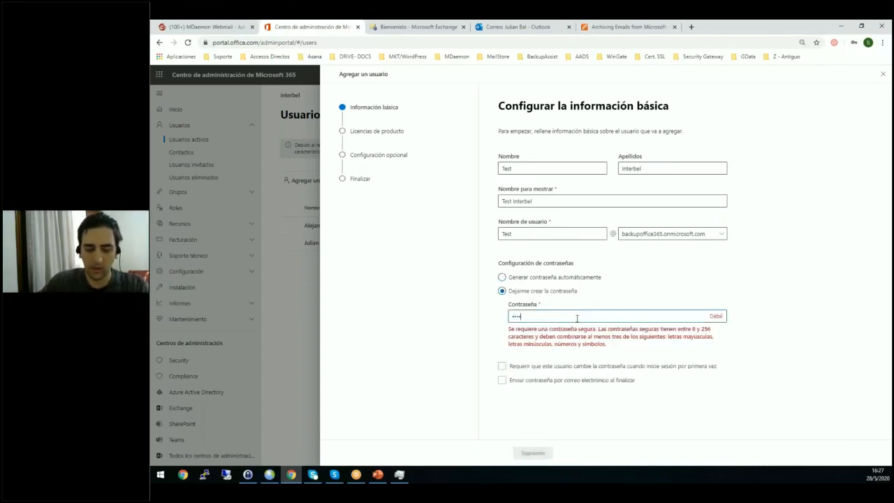
{"action": "type", "text": "••••"}
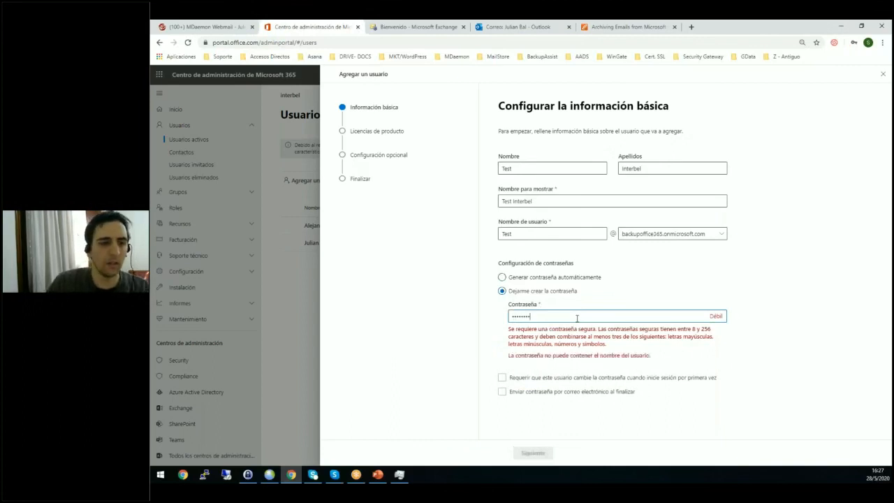
Replace the new user's password with a different one and continue to the product licences.
{"action": "double_click", "coordinate": [586, 313]}
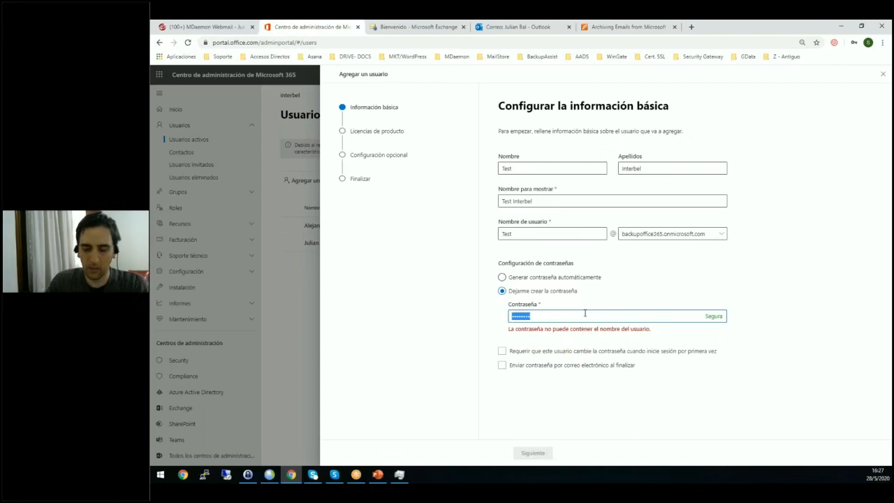
{"action": "type", "text": "P•••"}
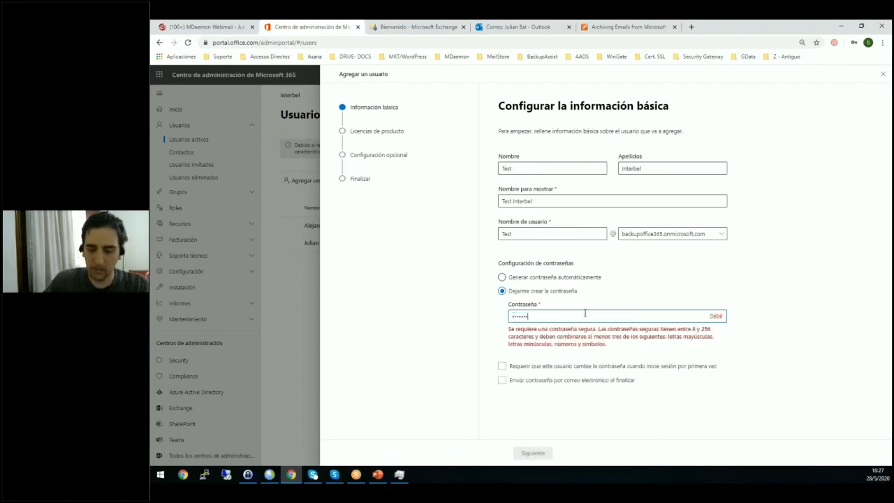
{"action": "type", "text": "•••••••••"}
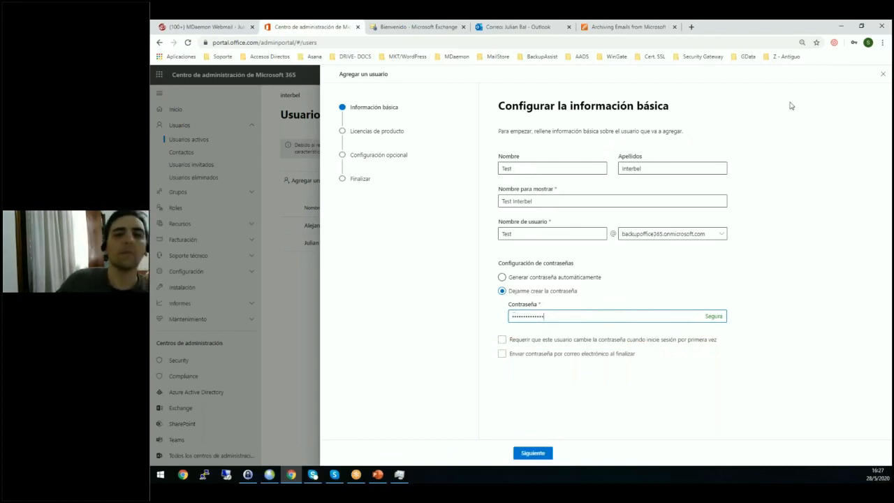
{"action": "left_click", "coordinate": [800, 34]}
{"action": "left_click", "coordinate": [800, 39]}
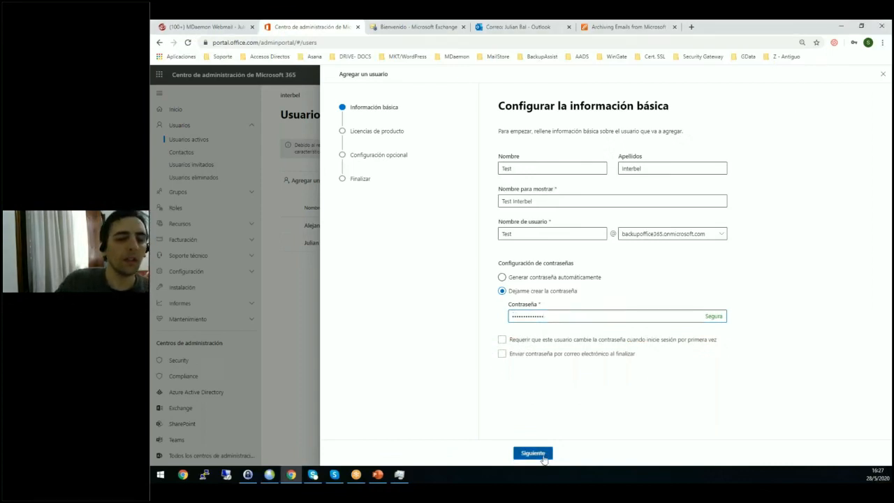
{"action": "left_click", "coordinate": [533, 454]}
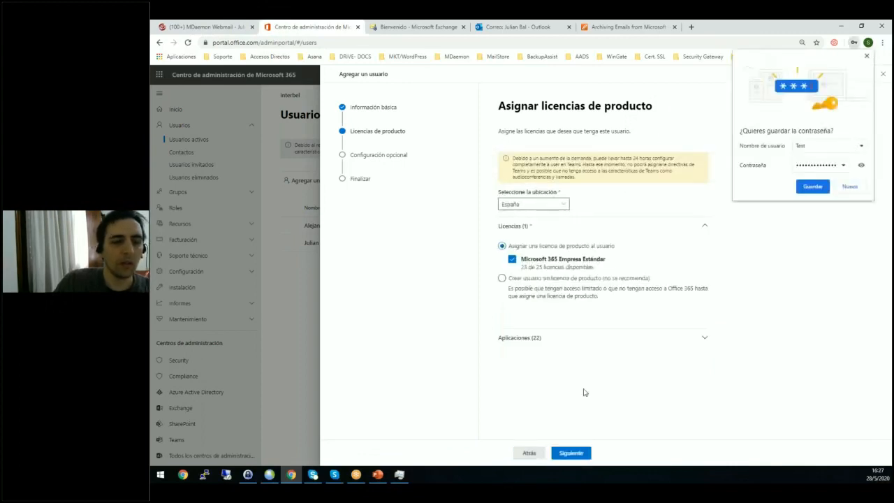
Keep the Microsoft 365 Empresa Estándar licence and the Usuario role without admin center access, dismissing the browser's offer to save the password.
{"action": "left_click", "coordinate": [572, 454]}
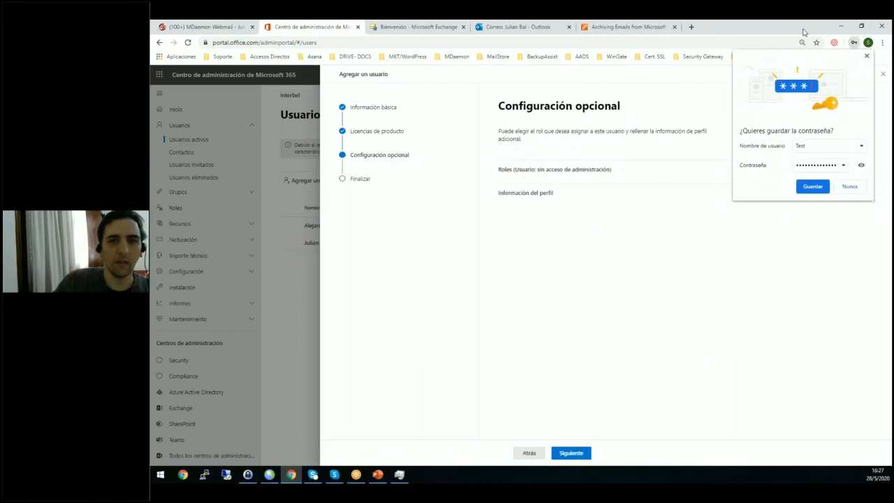
{"action": "left_click", "coordinate": [867, 56]}
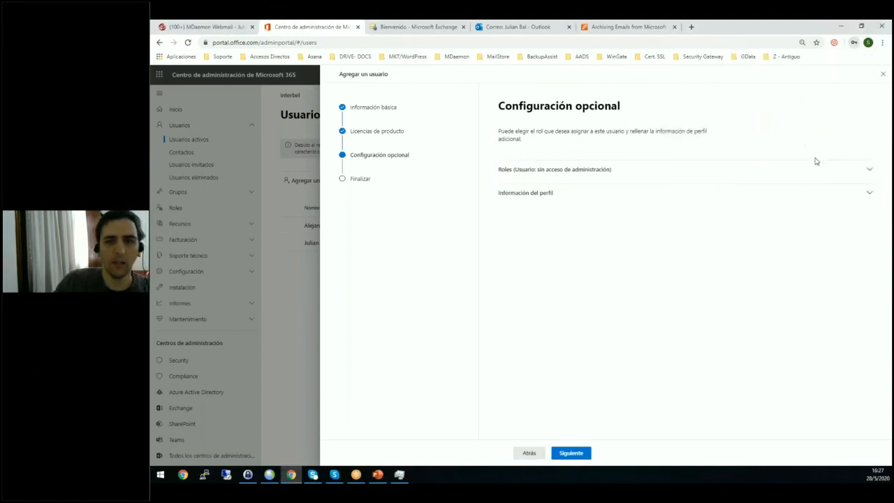
{"action": "left_click", "coordinate": [867, 173]}
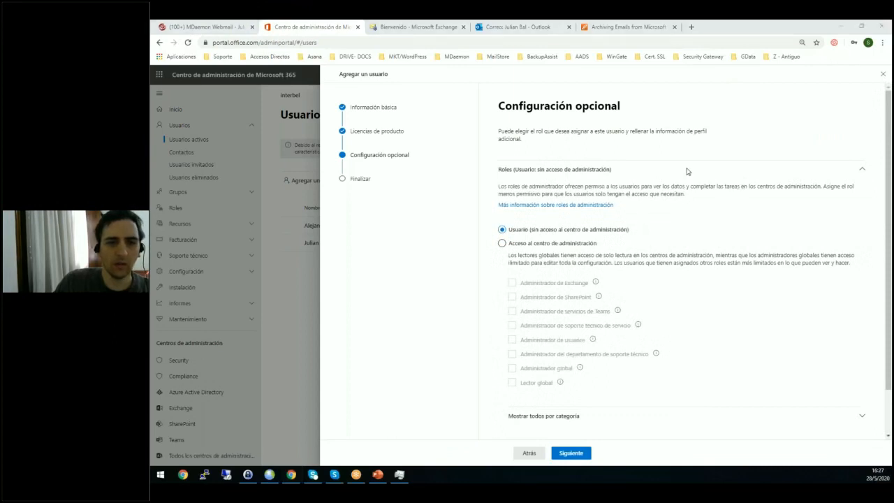
{"action": "left_click", "coordinate": [865, 172]}
{"action": "left_click", "coordinate": [572, 453]}
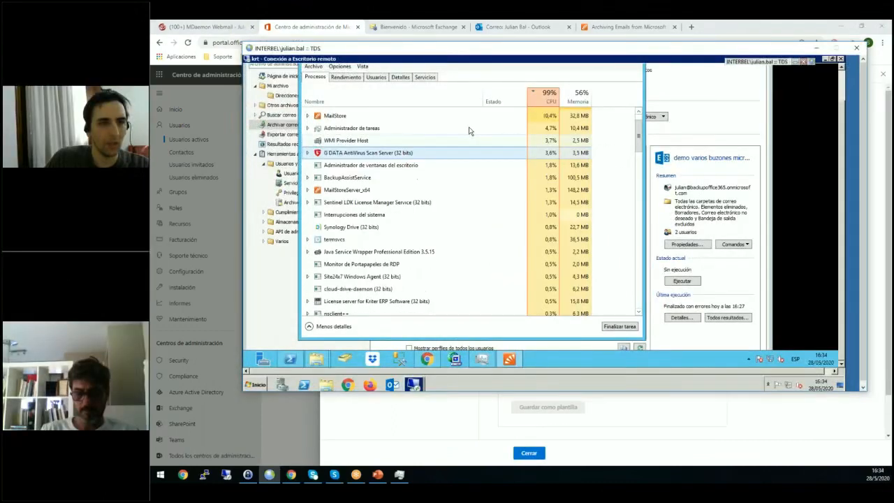
Minimise the Task Manager and change the host in the demo varios buzones microsoft365 archiving profile to outlook.office365.com.
{"action": "left_click", "coordinate": [842, 76]}
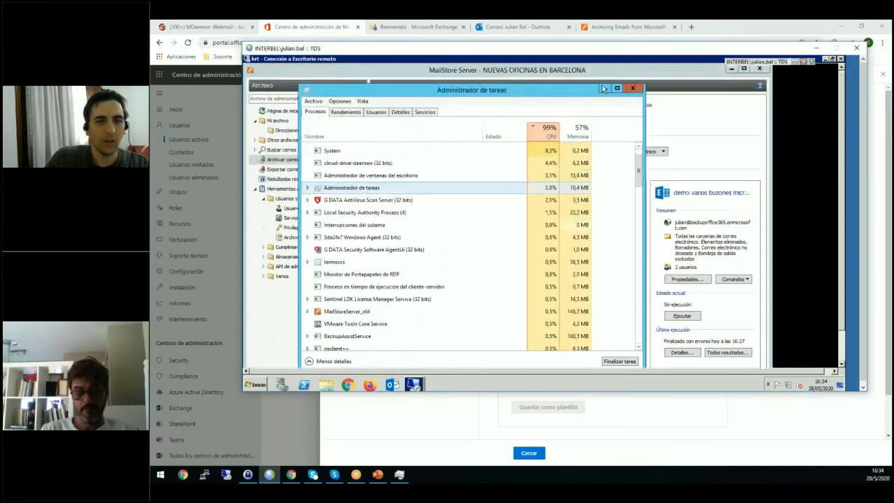
{"action": "left_click", "coordinate": [605, 89]}
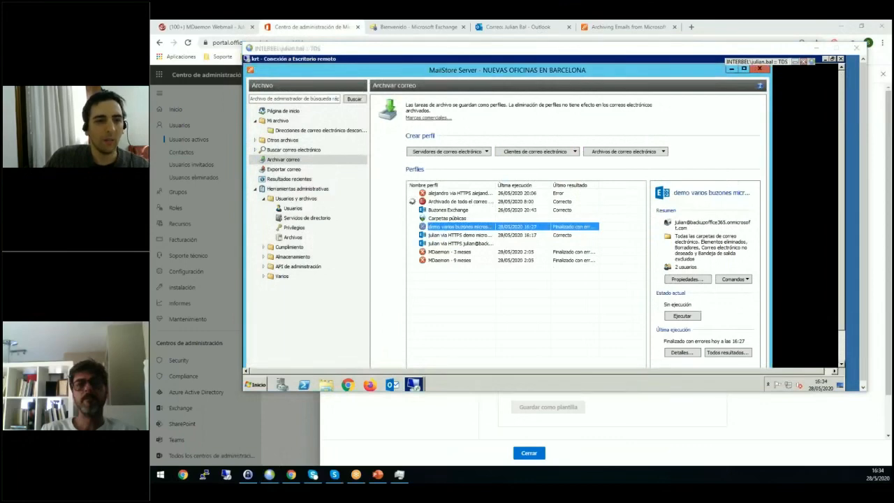
{"action": "right_click", "coordinate": [454, 229]}
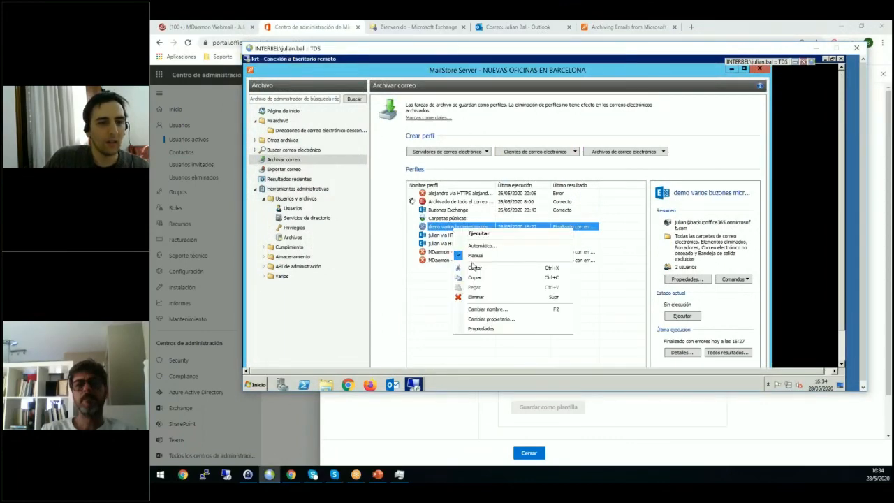
{"action": "left_click", "coordinate": [482, 330]}
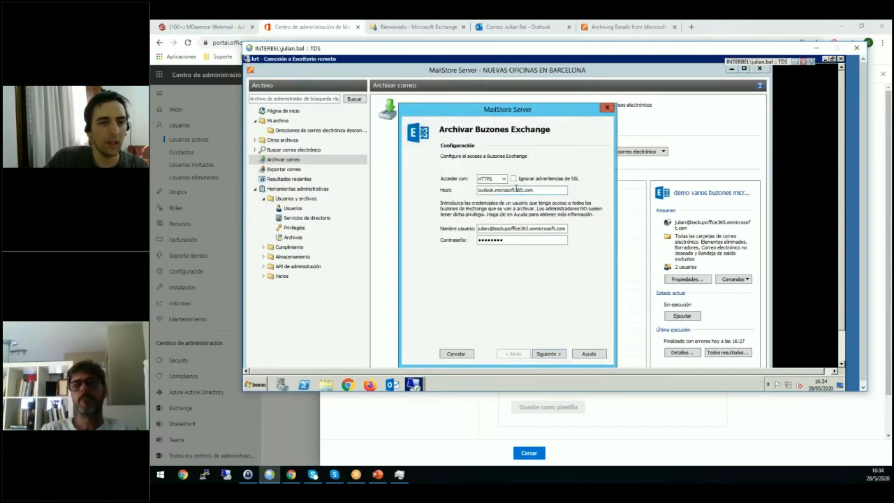
{"action": "key", "text": "BackSpace"}
{"action": "key", "text": "BackSpace"}
{"action": "key", "text": "BackSpace"}
{"action": "key", "text": "BackSpace"}
{"action": "key", "text": "BackSpace"}
{"action": "key", "text": "BackSpace"}
{"action": "key", "text": "BackSpace"}
{"action": "key", "text": "BackSpace"}
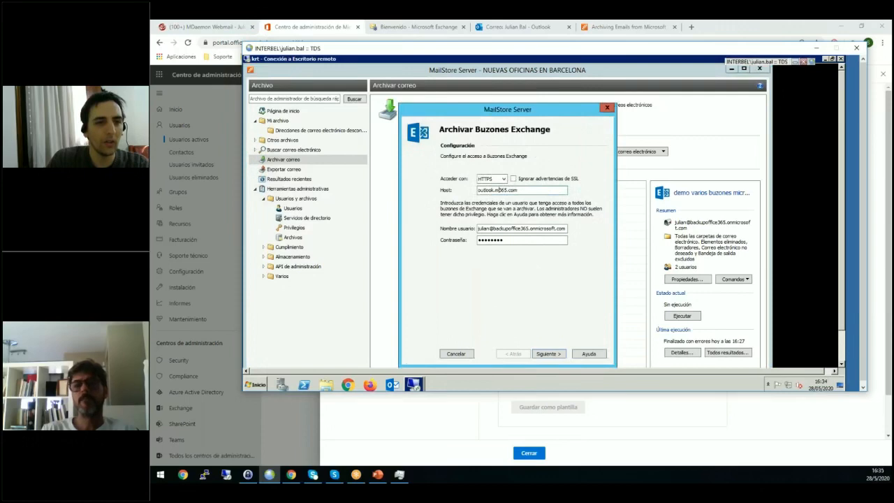
{"action": "key", "text": "BackSpace"}
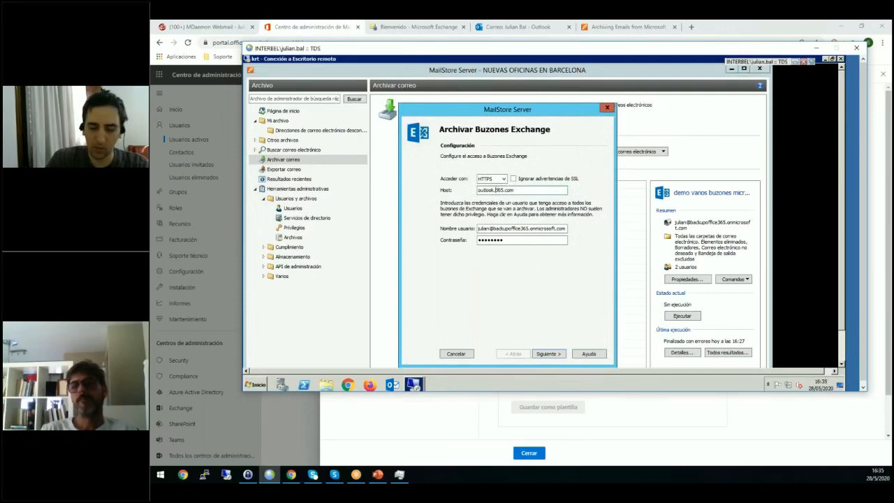
{"action": "type", "text": "office"}
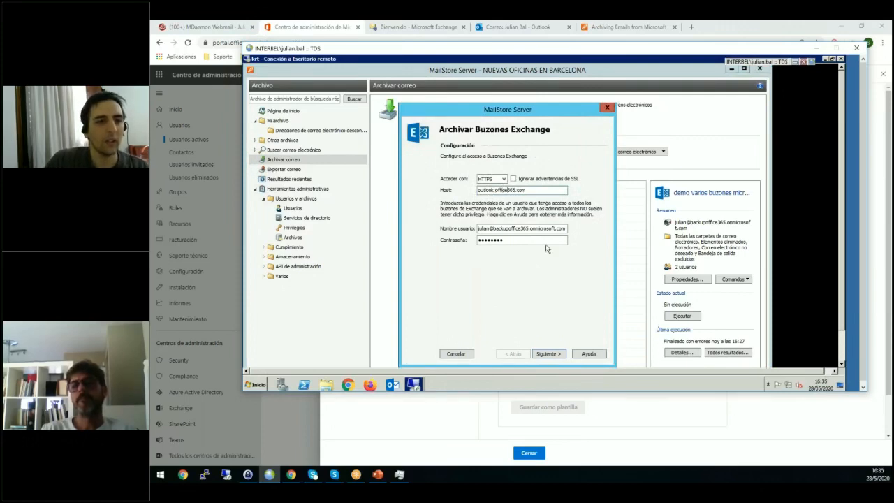
Finish editing the archiving profile, keeping its advanced settings and the selected users.
{"action": "left_click", "coordinate": [542, 354]}
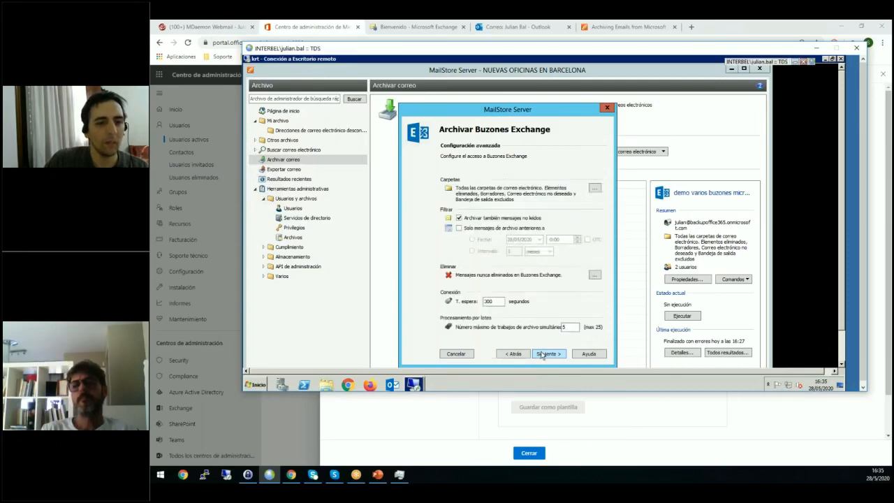
{"action": "left_click", "coordinate": [542, 354]}
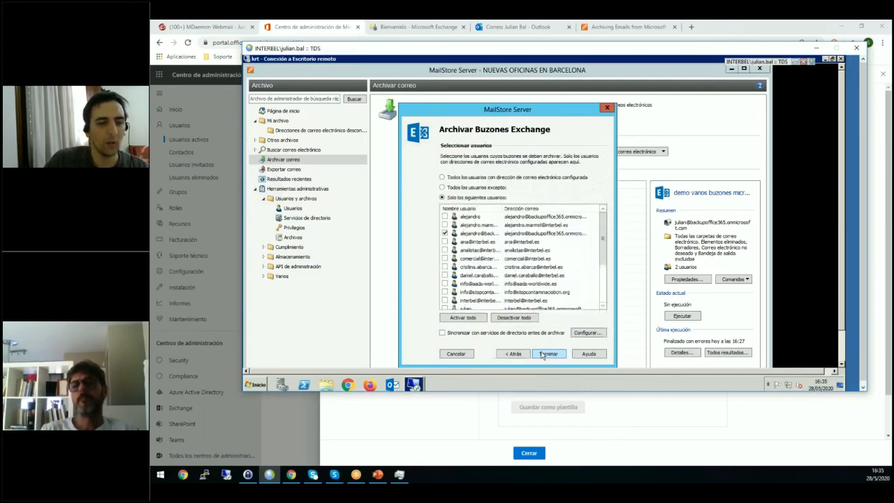
{"action": "left_click", "coordinate": [542, 354]}
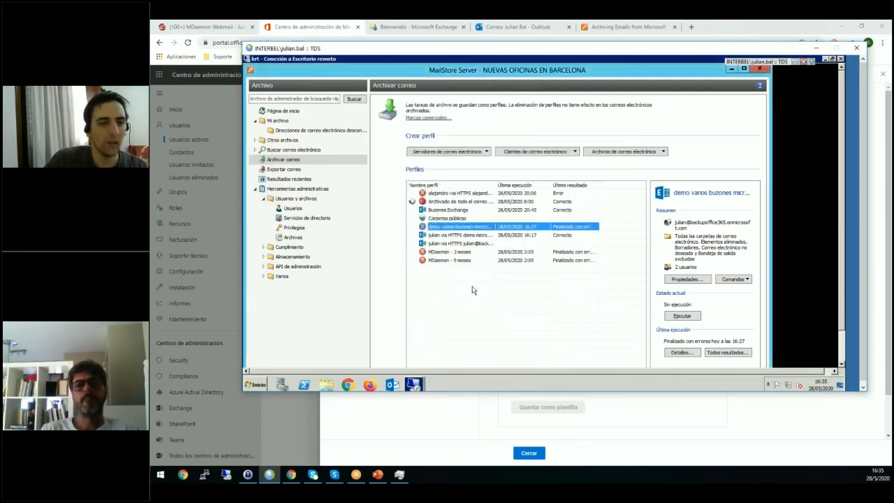
Run the demo varios buzones microsoft365 archiving profile and close its progress view.
{"action": "right_click", "coordinate": [477, 229]}
{"action": "left_click", "coordinate": [505, 232]}
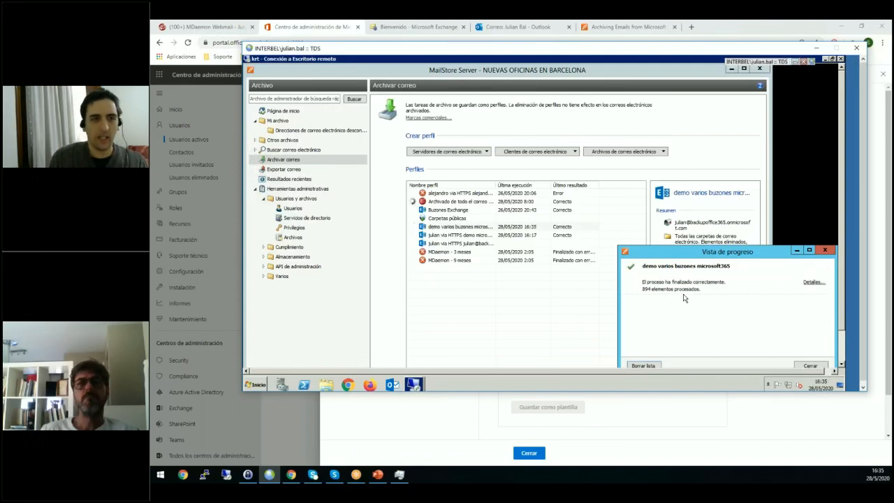
{"action": "left_click_drag", "start_coordinate": [689, 251], "coordinate": [584, 253]}
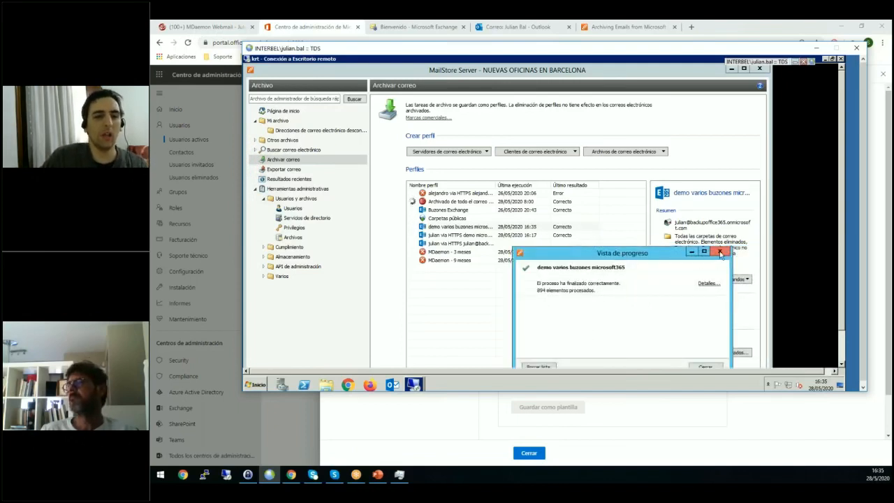
{"action": "left_click", "coordinate": [720, 253]}
Review the MailStore user list and the summaries of the single-mailbox and demo varios buzones archiving profiles.
{"action": "left_click", "coordinate": [459, 245]}
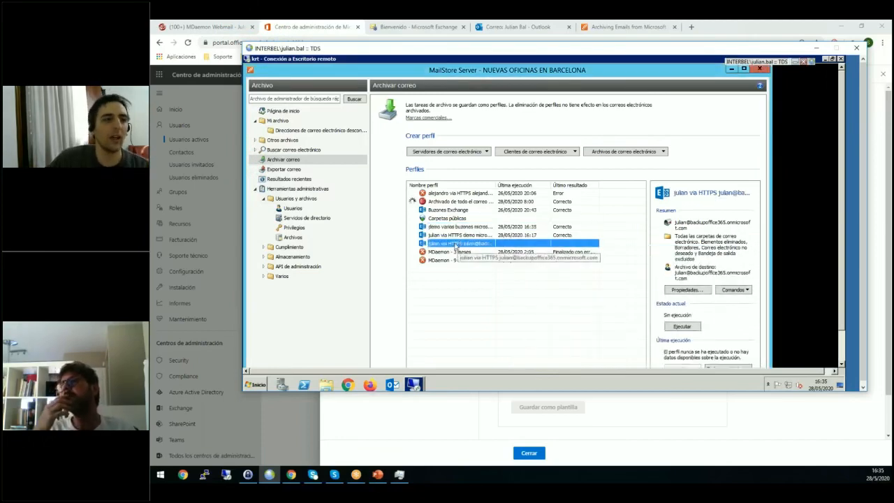
{"action": "left_click", "coordinate": [293, 208]}
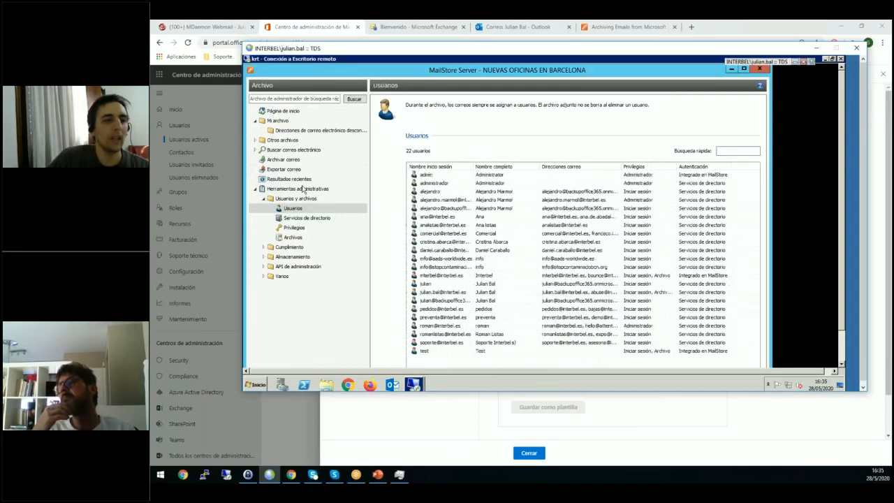
{"action": "left_click", "coordinate": [283, 159]}
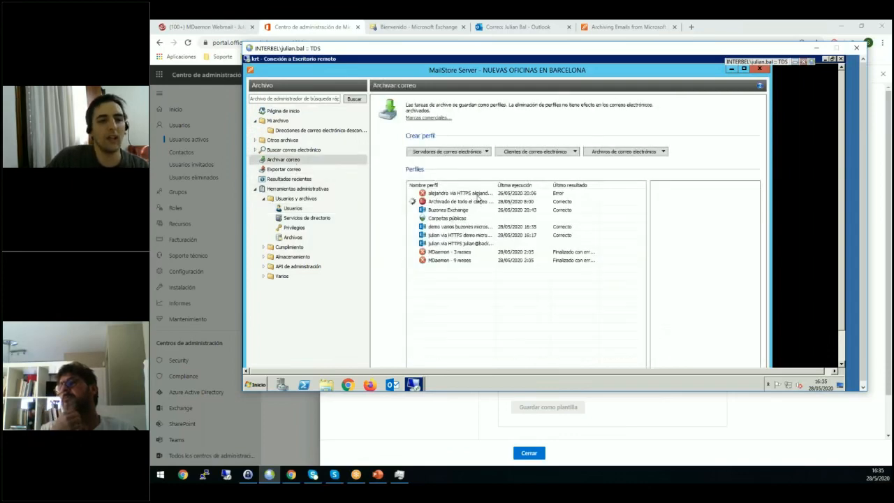
{"action": "left_click", "coordinate": [479, 195]}
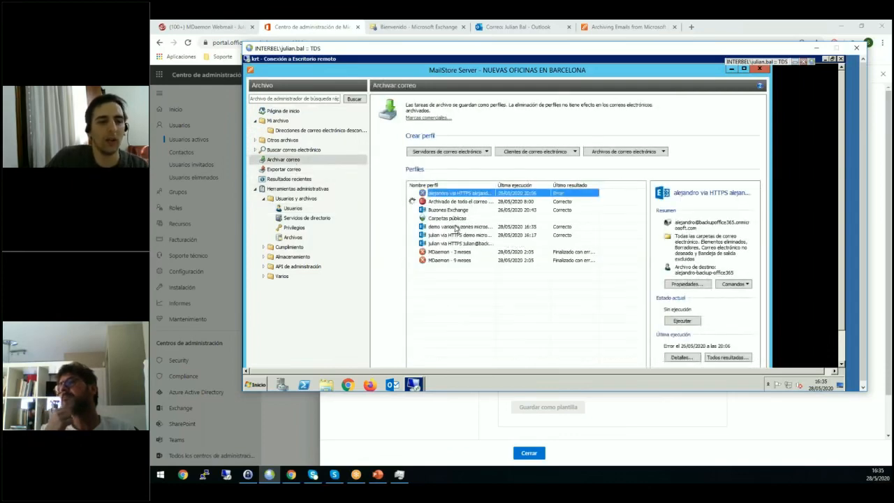
{"action": "left_click", "coordinate": [454, 227]}
Show the Varios buzones option for a new Microsoft Exchange archiving profile and dismiss the dialog.
{"action": "left_click", "coordinate": [457, 153]}
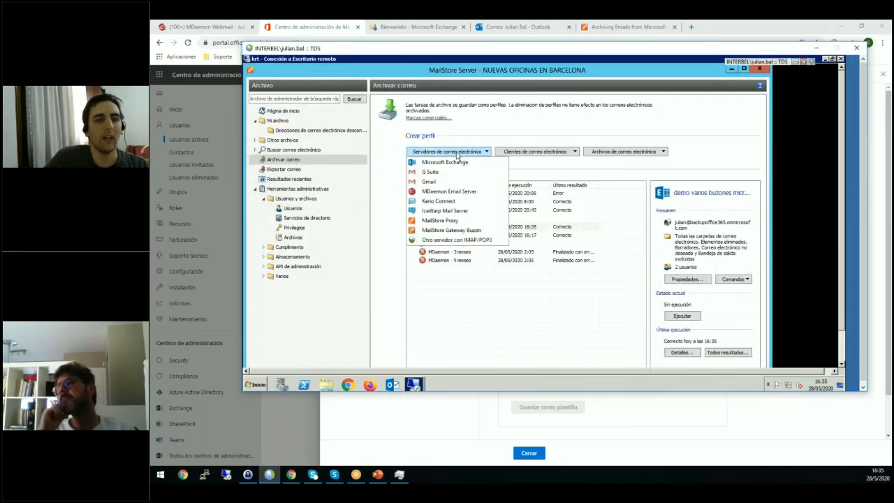
{"action": "left_click", "coordinate": [454, 165]}
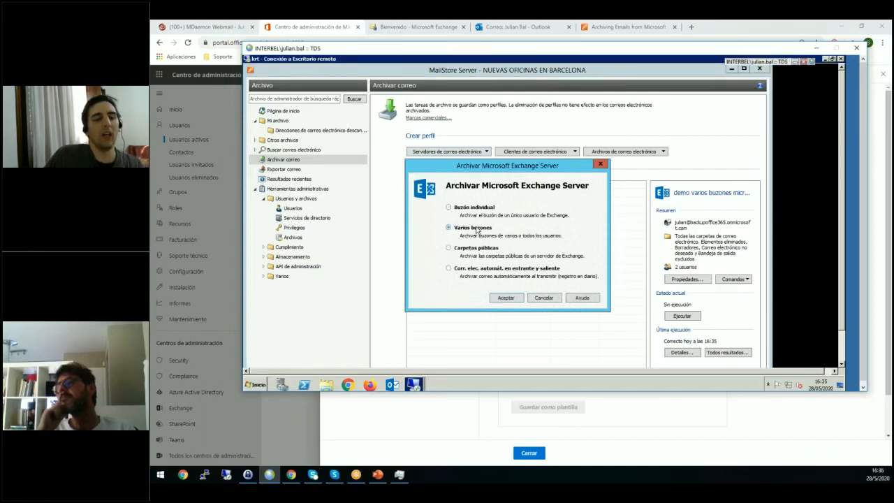
{"action": "left_click", "coordinate": [600, 163]}
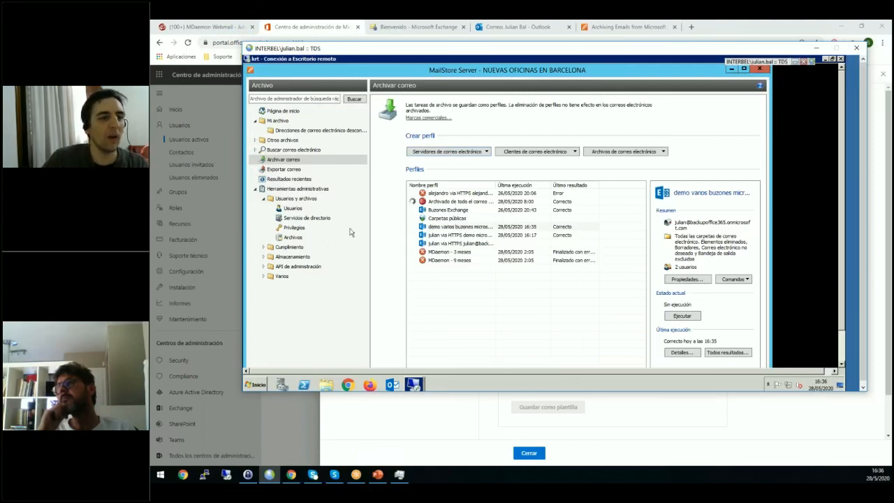
Examine the directory services settings for Office 365 and MDaemon USERLIST.DAT, returning the directory service type to Office 365.
{"action": "left_click", "coordinate": [299, 218]}
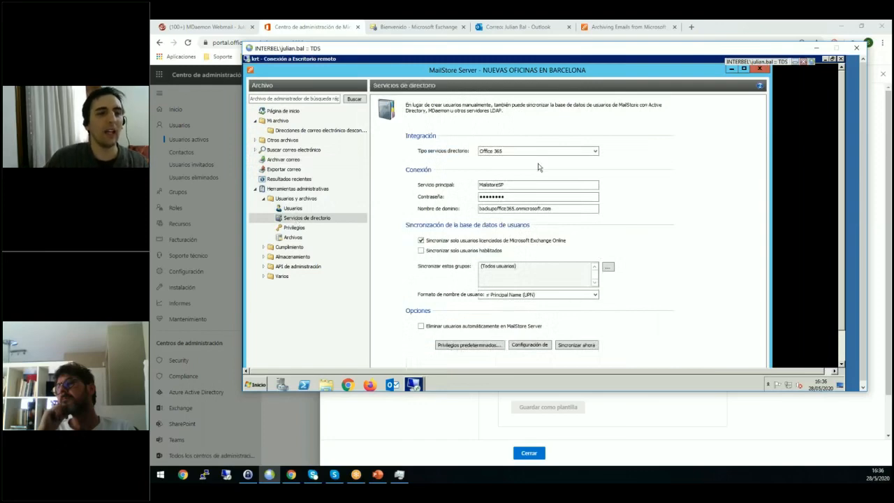
{"action": "left_click", "coordinate": [517, 149]}
{"action": "left_click", "coordinate": [517, 198]}
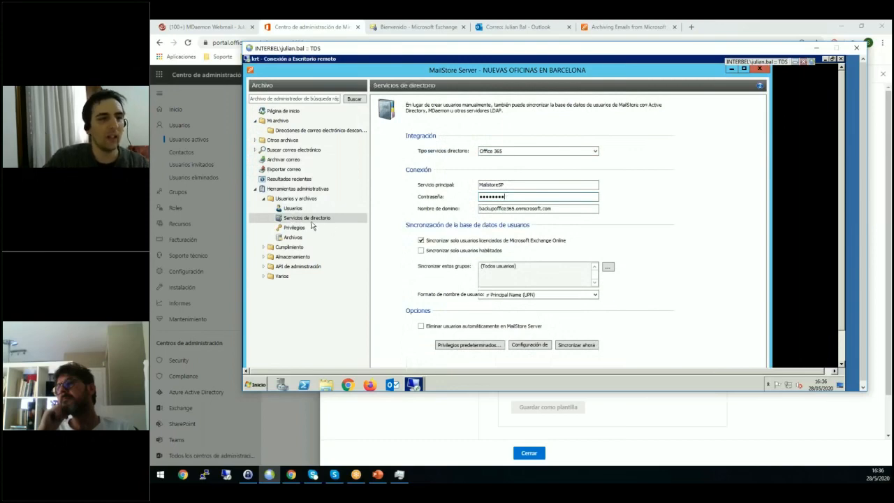
{"action": "left_click", "coordinate": [582, 151]}
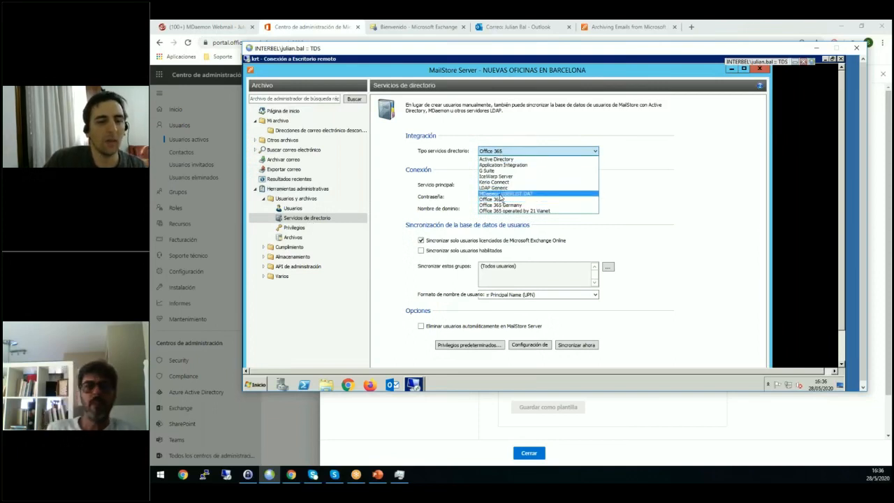
{"action": "left_click", "coordinate": [503, 193]}
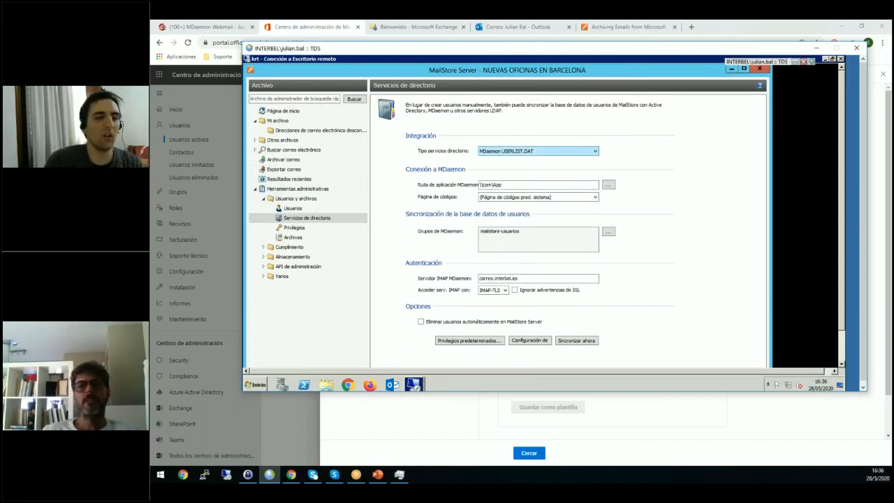
{"action": "left_click", "coordinate": [517, 151]}
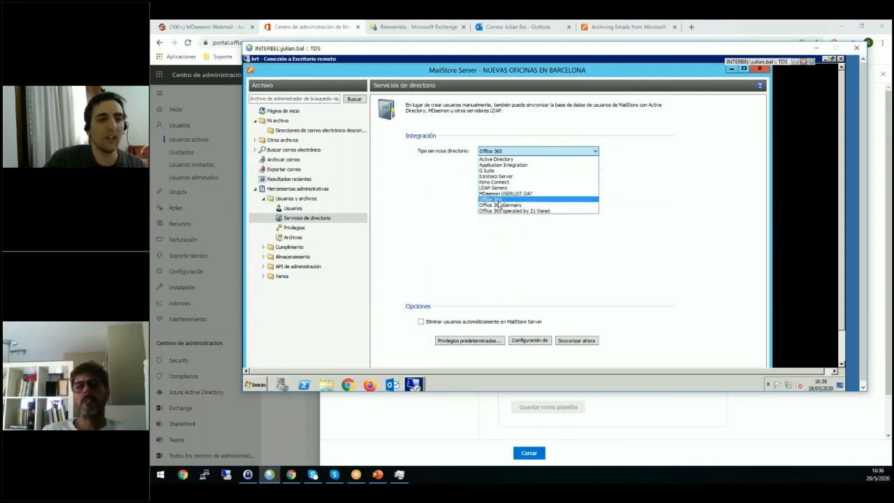
{"action": "left_click", "coordinate": [499, 200]}
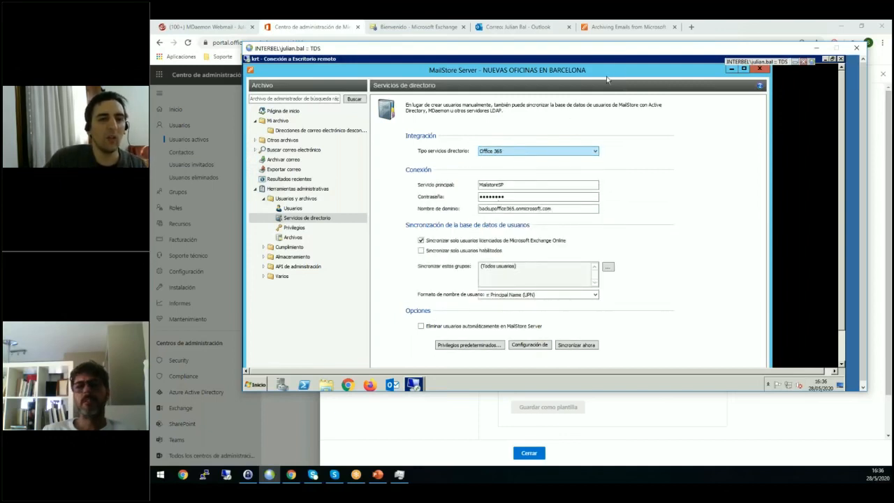
Switch to the MailStore help page in the browser and open the Office 365 Integration chapter from Synchronizing Users in a new tab.
{"action": "left_click", "coordinate": [633, 28]}
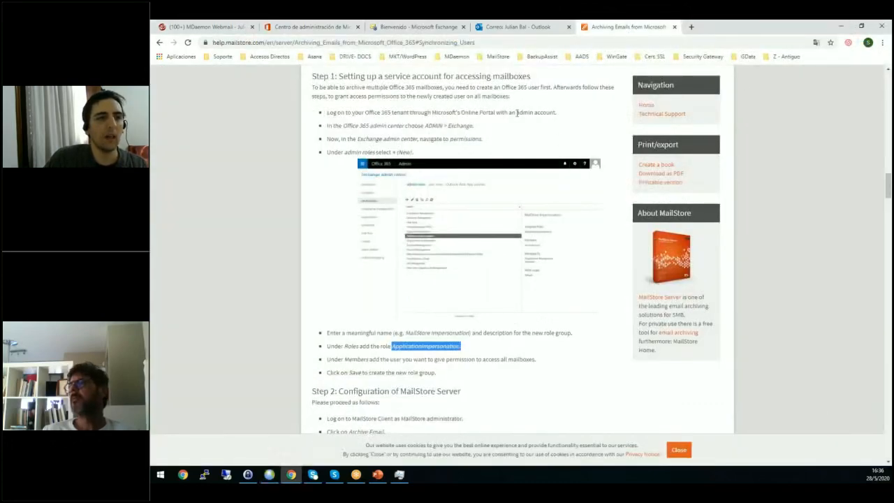
{"action": "scroll", "coordinate": [517, 113], "scroll_direction": "up", "scroll_amount": 20}
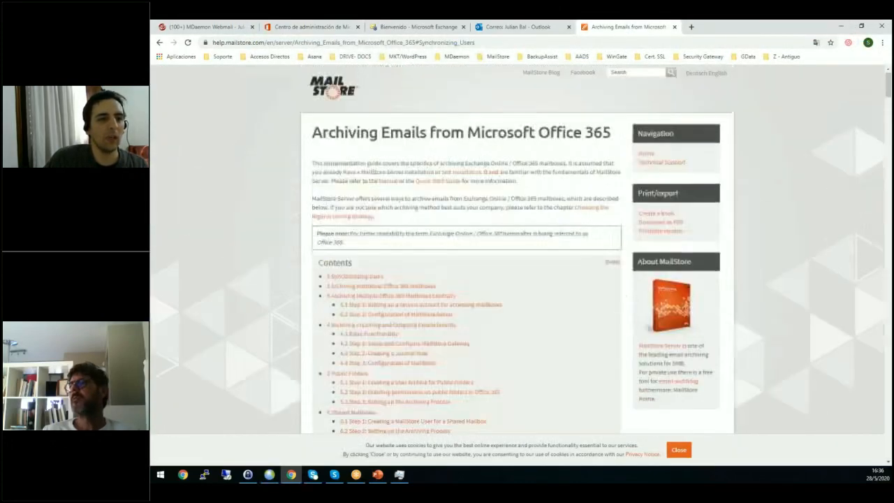
{"action": "left_click", "coordinate": [368, 279]}
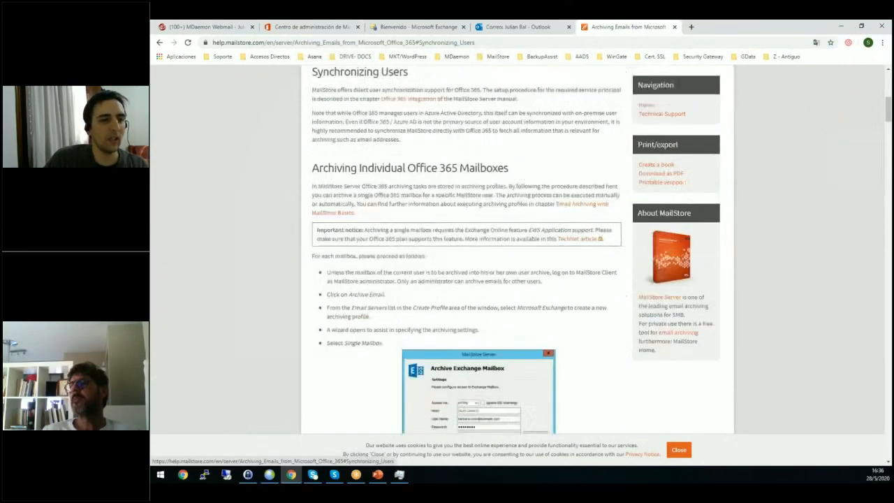
{"action": "right_click", "coordinate": [393, 101]}
{"action": "left_click", "coordinate": [425, 109]}
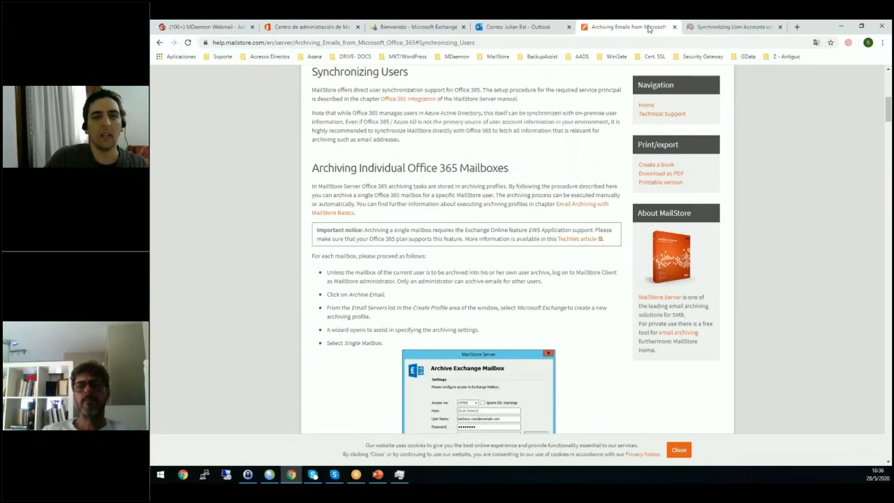
{"action": "left_click", "coordinate": [703, 29]}
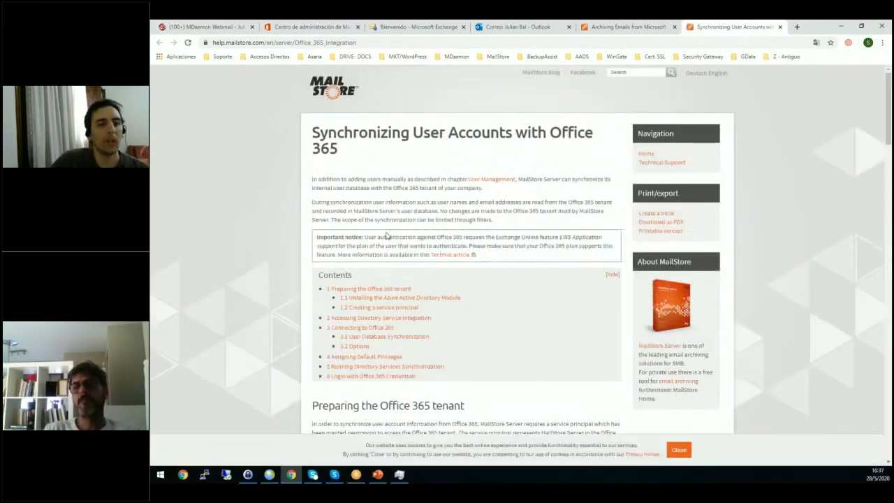
Read the Preparing the Office 365 tenant section, highlighting the Installing the Azure Active Directory Module heading.
{"action": "scroll", "coordinate": [387, 235], "scroll_direction": "down", "scroll_amount": 1}
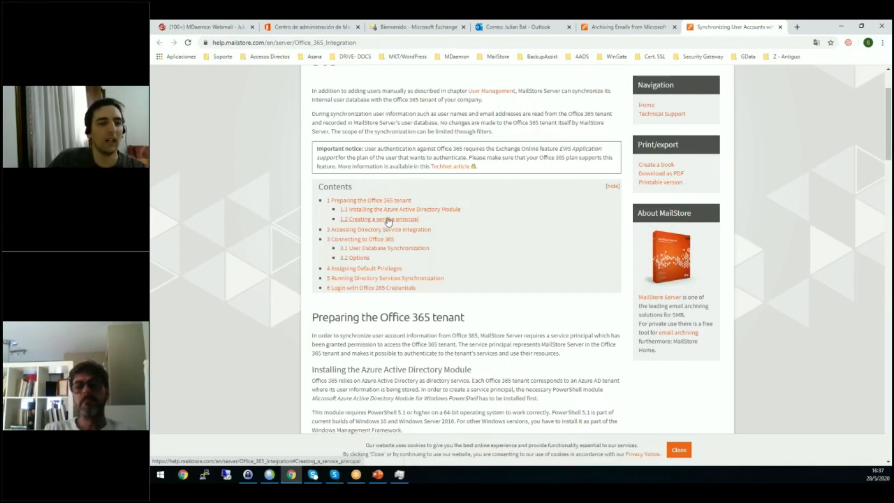
{"action": "scroll", "coordinate": [466, 283], "scroll_direction": "down", "scroll_amount": 2}
{"action": "scroll", "coordinate": [466, 283], "scroll_direction": "down", "scroll_amount": 2}
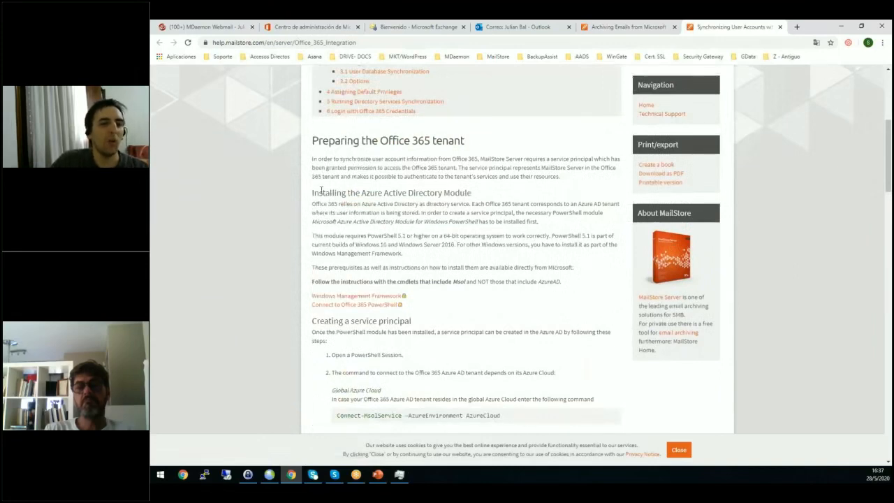
{"action": "left_click_drag", "start_coordinate": [321, 190], "coordinate": [469, 194]}
{"action": "left_click", "coordinate": [404, 277]}
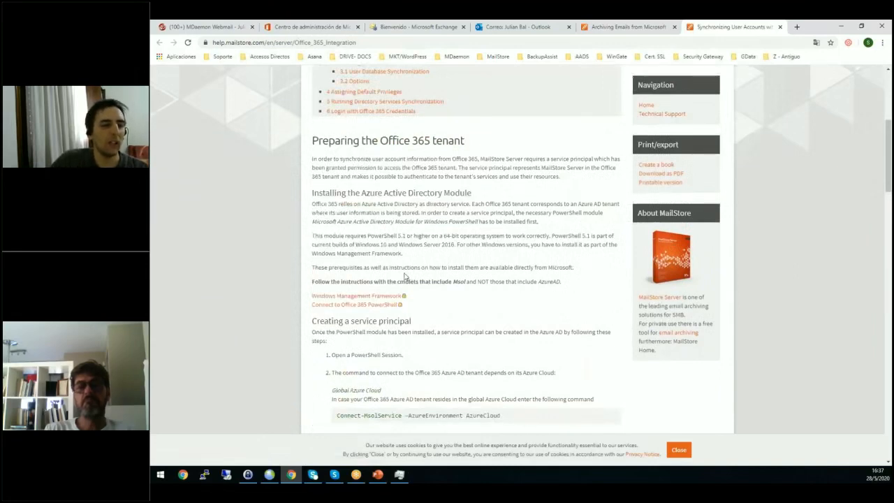
Open the Connect to Office 365 PowerShell link in a new browser tab and switch to that page.
{"action": "right_click", "coordinate": [339, 308]}
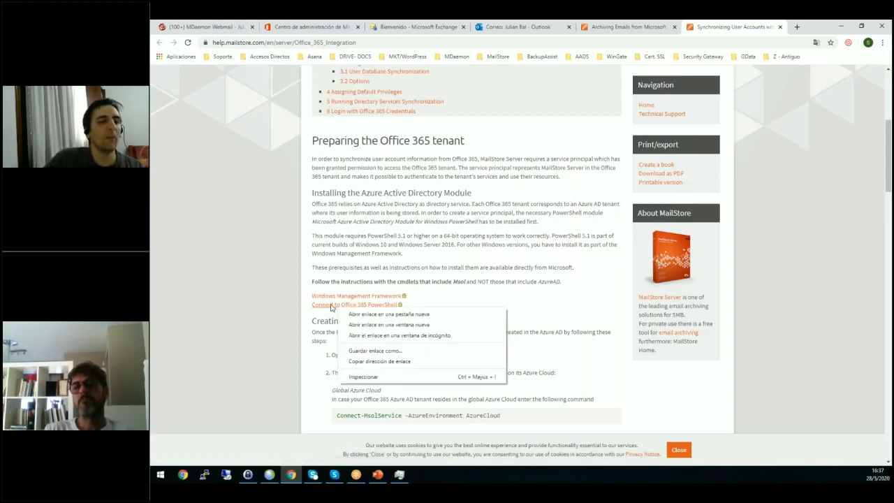
{"action": "key", "text": "Escape"}
{"action": "right_click", "coordinate": [329, 306]}
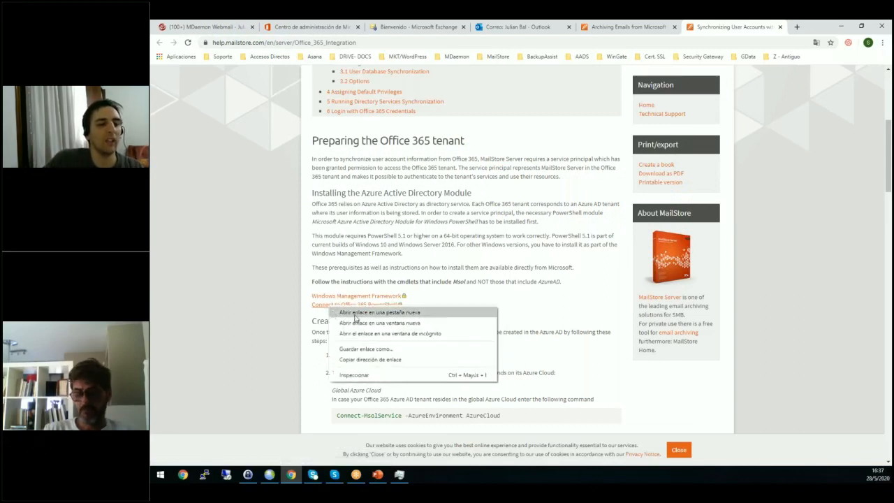
{"action": "left_click", "coordinate": [355, 315]}
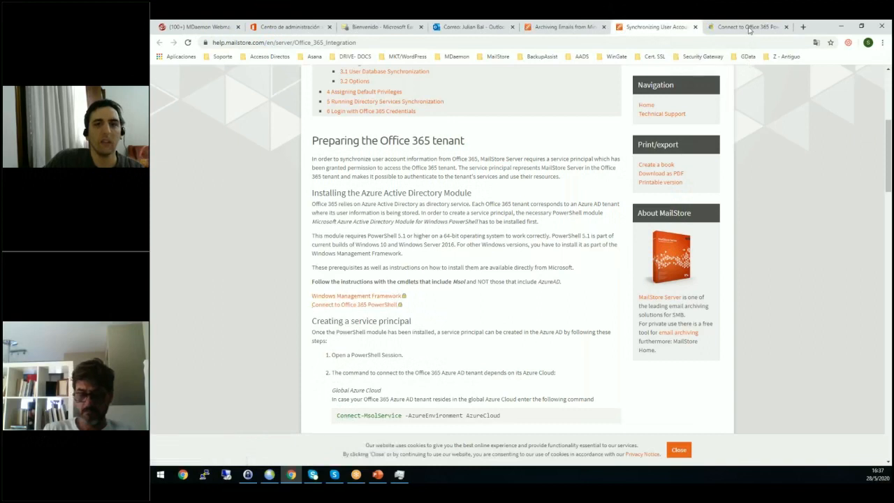
{"action": "left_click", "coordinate": [747, 27]}
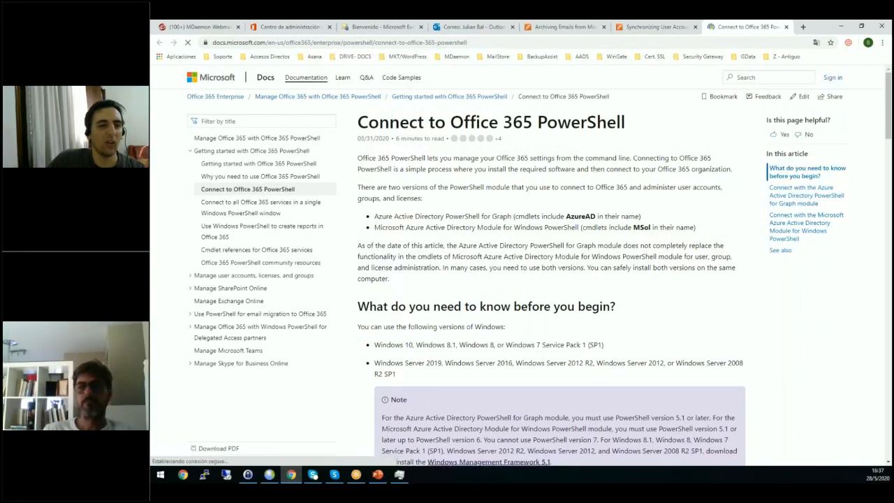
Read the Azure AD module installation instructions, highlighting the Install-Module -Name AzureAD command.
{"action": "scroll", "coordinate": [402, 200], "scroll_direction": "down", "scroll_amount": 2}
{"action": "scroll", "coordinate": [400, 263], "scroll_direction": "down", "scroll_amount": 8}
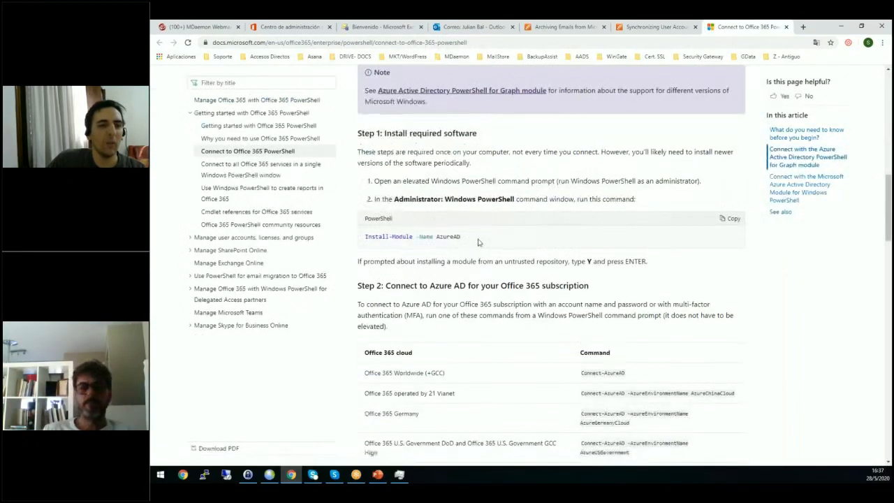
{"action": "left_click_drag", "start_coordinate": [472, 239], "coordinate": [366, 239]}
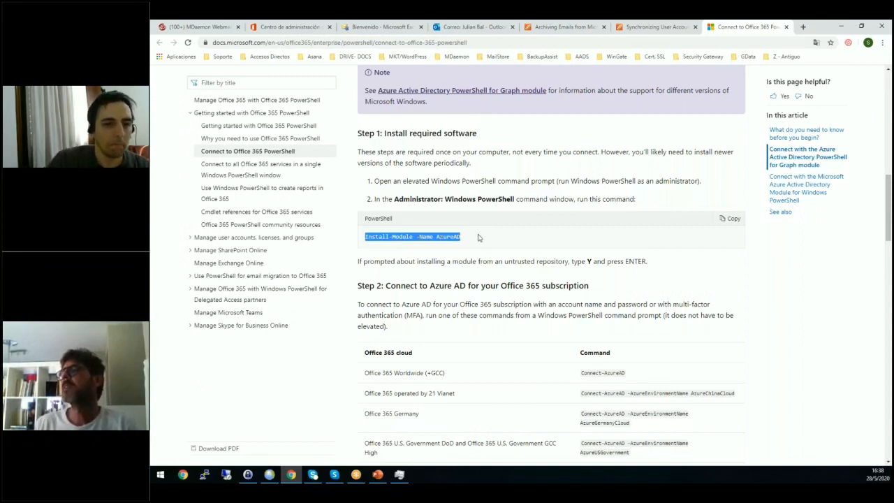
{"action": "left_click_drag", "start_coordinate": [469, 237], "coordinate": [361, 239]}
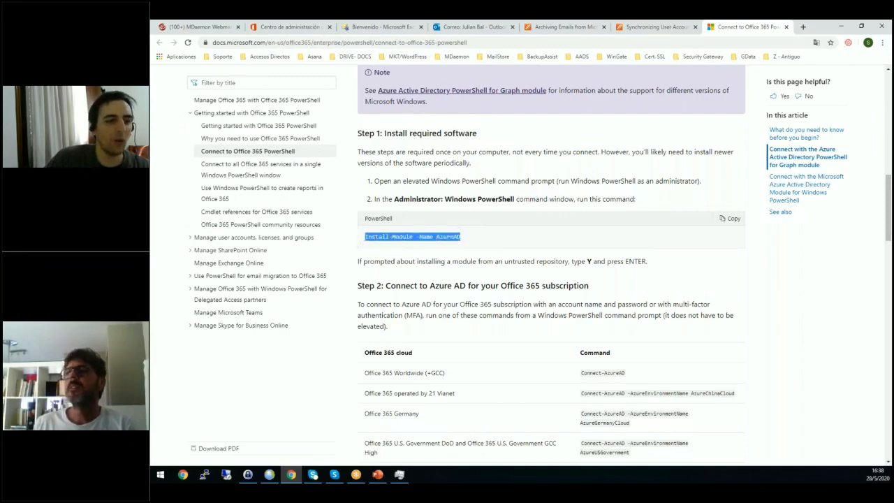
Review the Microsoft Azure Active Directory Module for Windows PowerShell section, highlighting Connect-MsolService for Office 365 Worldwide.
{"action": "scroll", "coordinate": [388, 238], "scroll_direction": "down", "scroll_amount": 7}
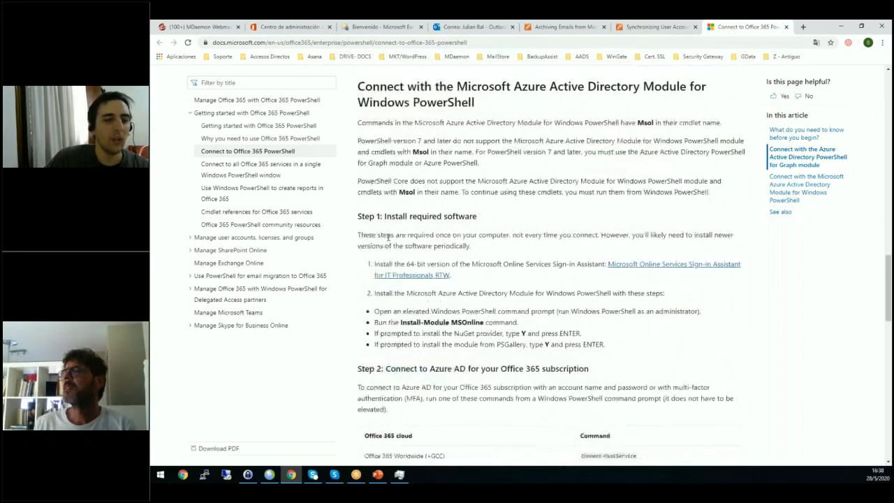
{"action": "scroll", "coordinate": [391, 238], "scroll_direction": "down", "scroll_amount": 3}
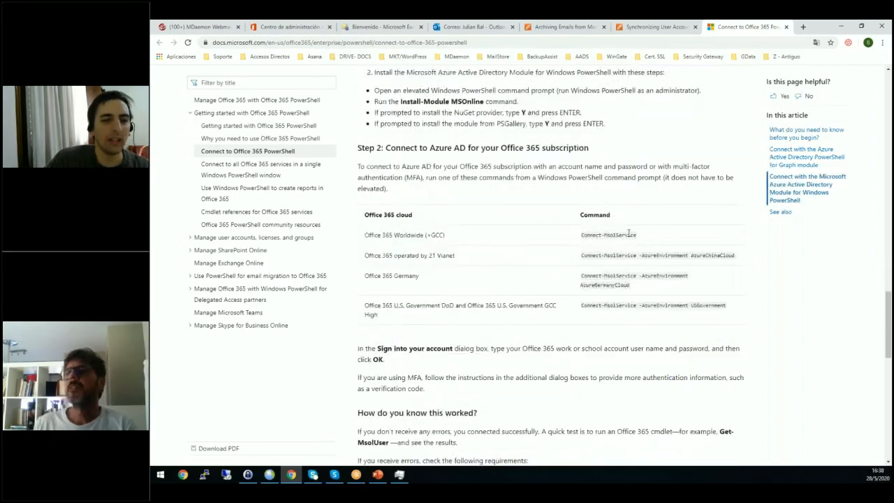
{"action": "left_click_drag", "start_coordinate": [637, 235], "coordinate": [580, 242]}
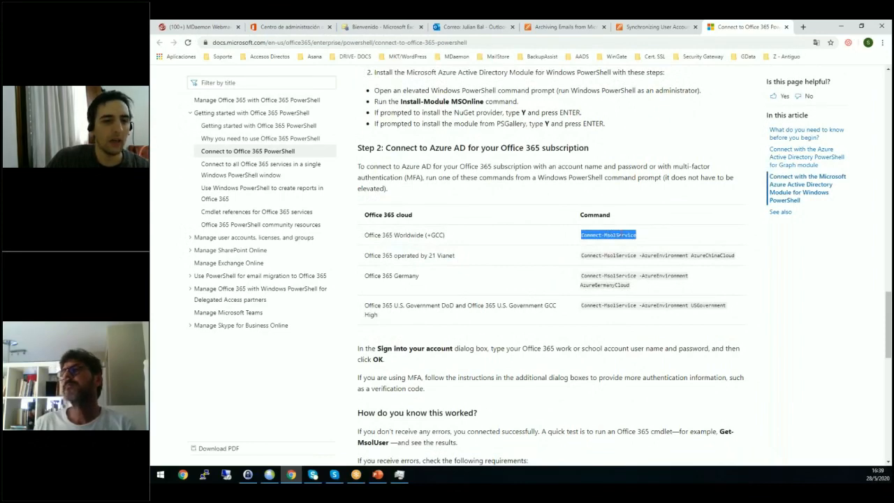
{"action": "scroll", "coordinate": [459, 224], "scroll_direction": "down", "scroll_amount": 4}
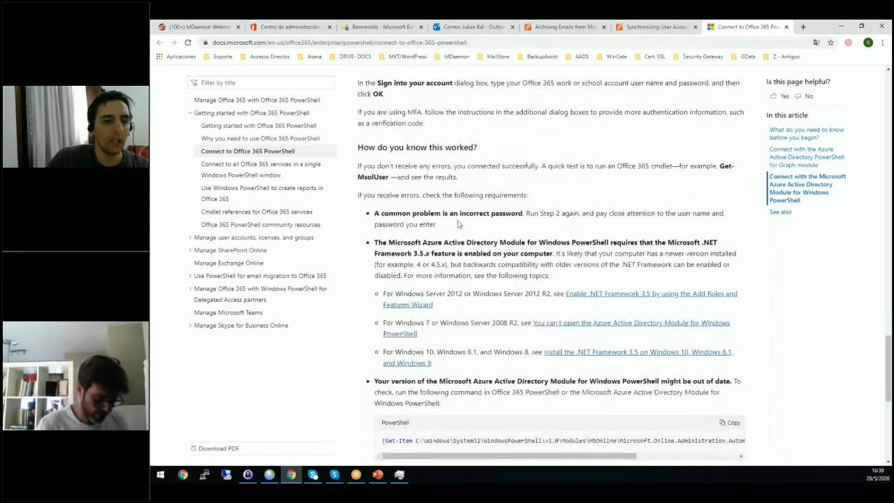
{"action": "scroll", "coordinate": [459, 224], "scroll_direction": "down", "scroll_amount": 1}
{"action": "scroll", "coordinate": [459, 224], "scroll_direction": "up", "scroll_amount": 5}
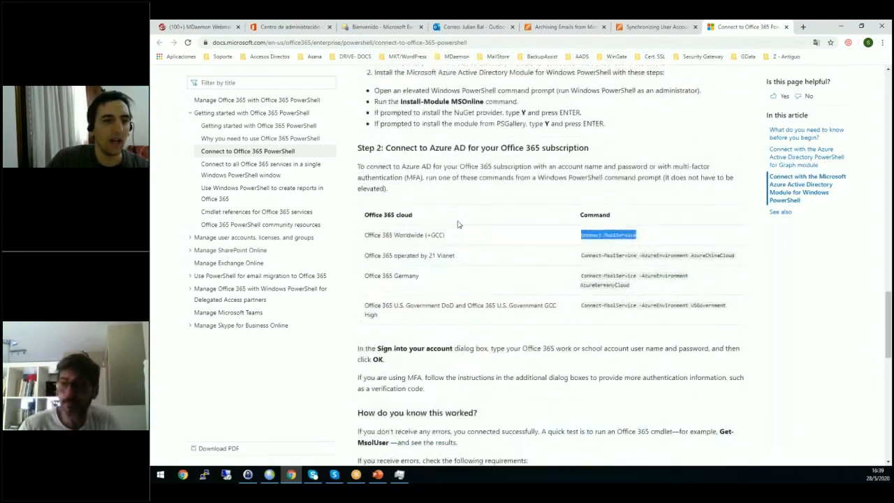
{"action": "scroll", "coordinate": [459, 224], "scroll_direction": "up", "scroll_amount": 3}
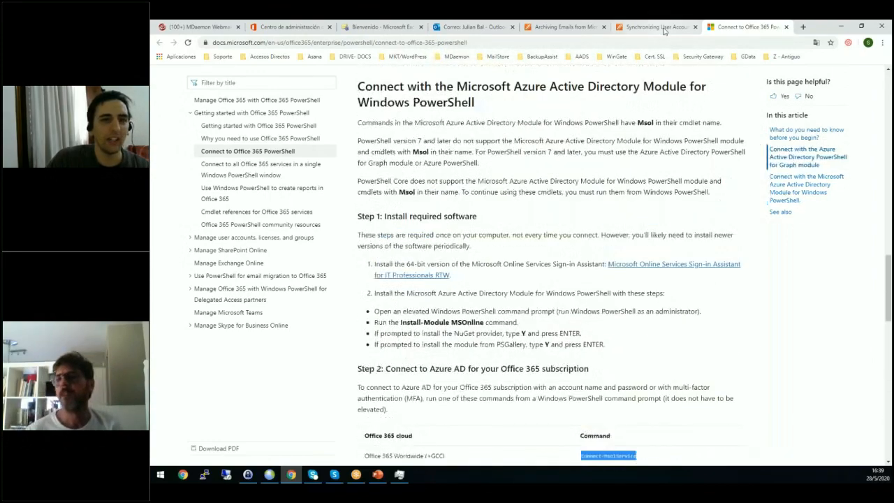
Return to the MailStore Office 365 Integration page and highlight the Global Azure Cloud connection command under Creating a service principal.
{"action": "left_click", "coordinate": [664, 28]}
{"action": "scroll", "coordinate": [443, 257], "scroll_direction": "down", "scroll_amount": 1}
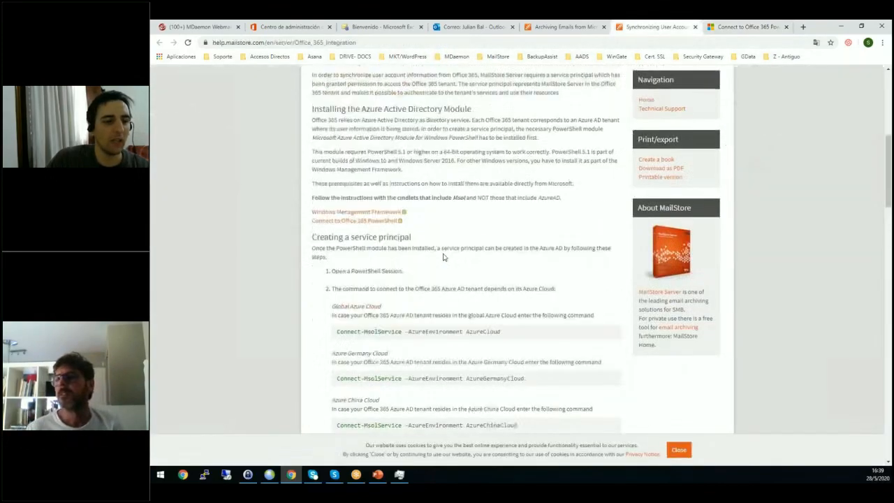
{"action": "mouse_move", "coordinate": [337, 327]}
{"action": "left_mouse_down"}
{"action": "mouse_move", "coordinate": [507, 325]}
{"action": "mouse_move", "coordinate": [369, 342]}
{"action": "mouse_move", "coordinate": [340, 333]}
{"action": "left_mouse_up"}
{"action": "left_click", "coordinate": [501, 326]}
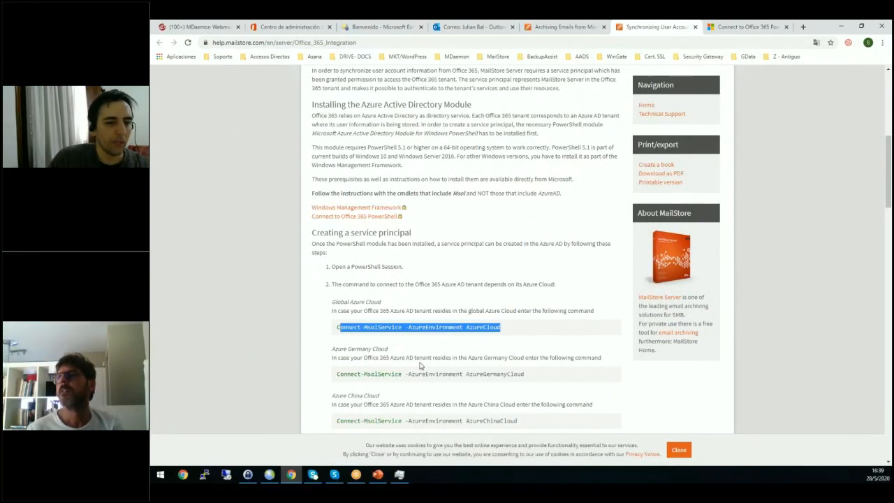
Compare the Azure Germany, China and Global Cloud connection commands, highlighting Connect-MsolService -AzureEnvironment AzureCloud in full.
{"action": "scroll", "coordinate": [420, 365], "scroll_direction": "down", "scroll_amount": 2}
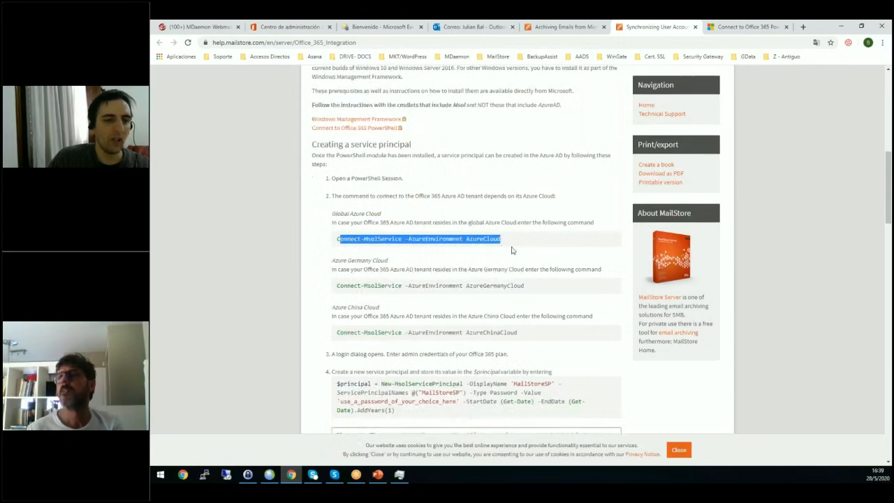
{"action": "left_click_drag", "start_coordinate": [535, 289], "coordinate": [459, 287]}
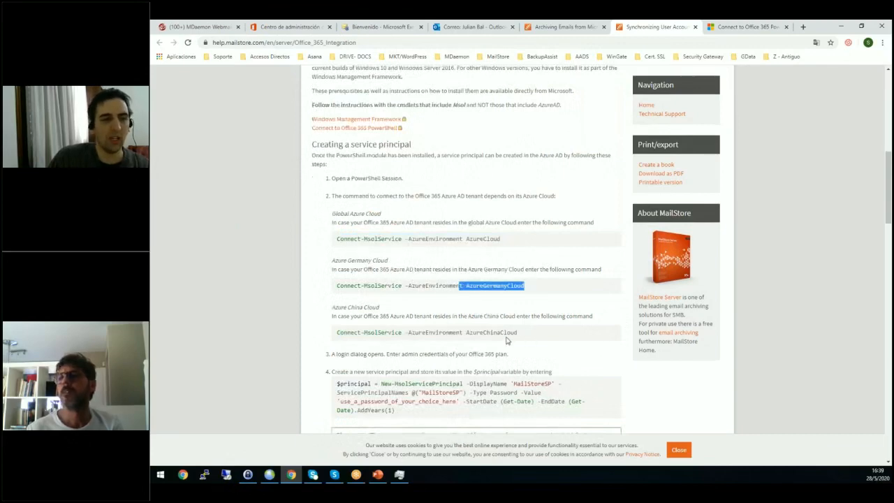
{"action": "left_click_drag", "start_coordinate": [518, 338], "coordinate": [449, 338]}
{"action": "left_click_drag", "start_coordinate": [504, 243], "coordinate": [456, 243]}
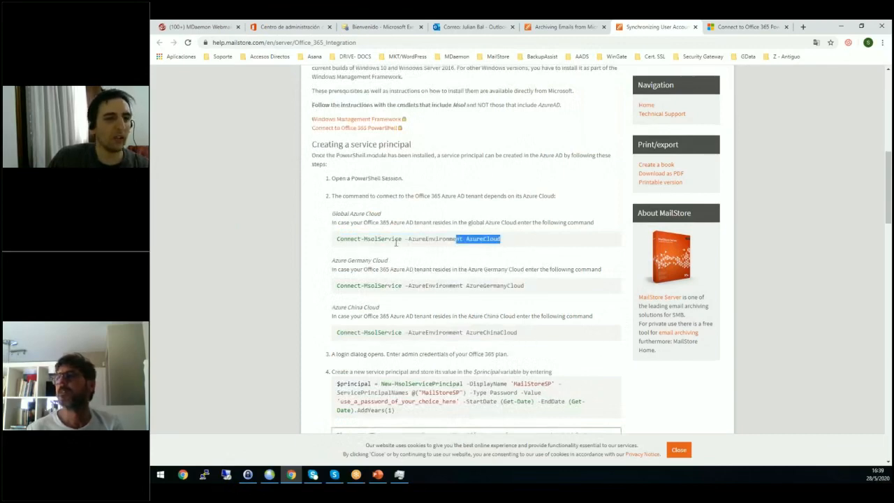
{"action": "left_click_drag", "start_coordinate": [396, 243], "coordinate": [336, 244]}
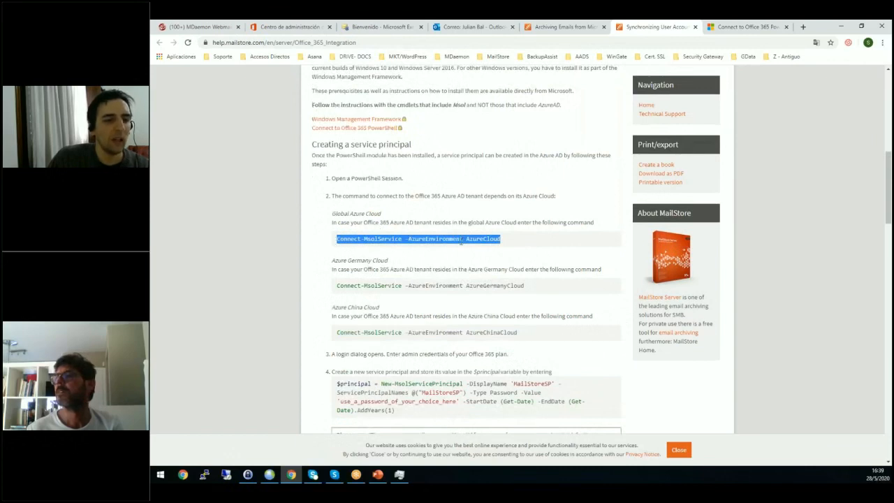
{"action": "scroll", "coordinate": [464, 255], "scroll_direction": "down", "scroll_amount": 1}
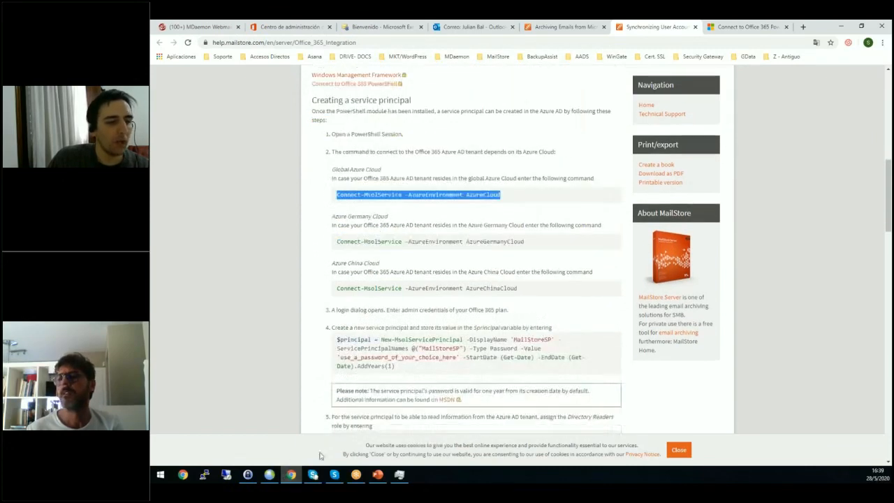
Switch to the remote desktop session, reposition its window and bring up the server's PowerShell console.
{"action": "left_click", "coordinate": [269, 475]}
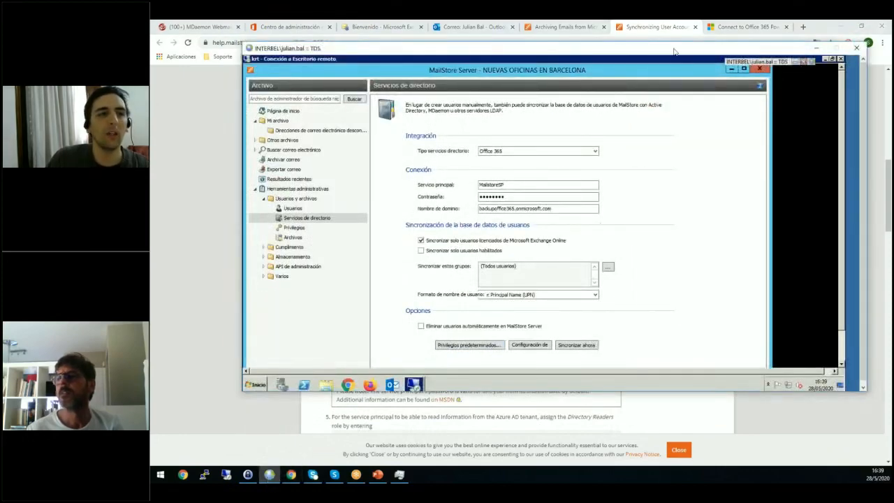
{"action": "left_click_drag", "start_coordinate": [677, 48], "coordinate": [618, 34]}
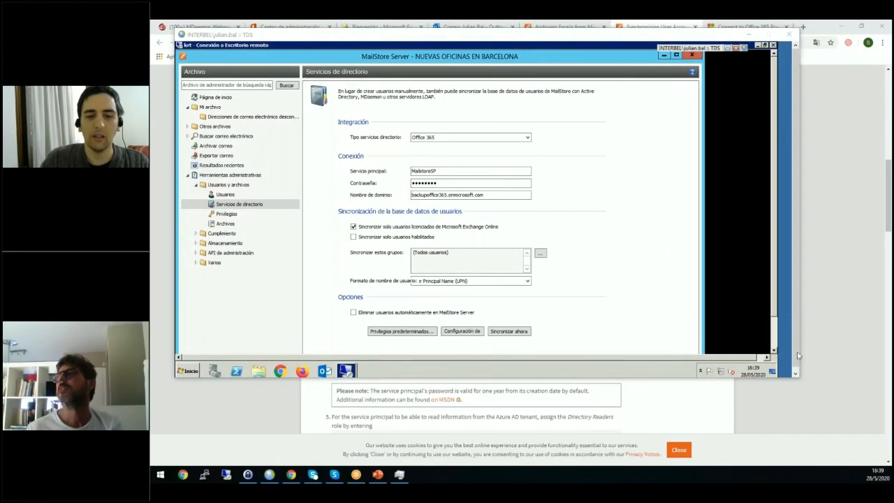
{"action": "left_click", "coordinate": [774, 342]}
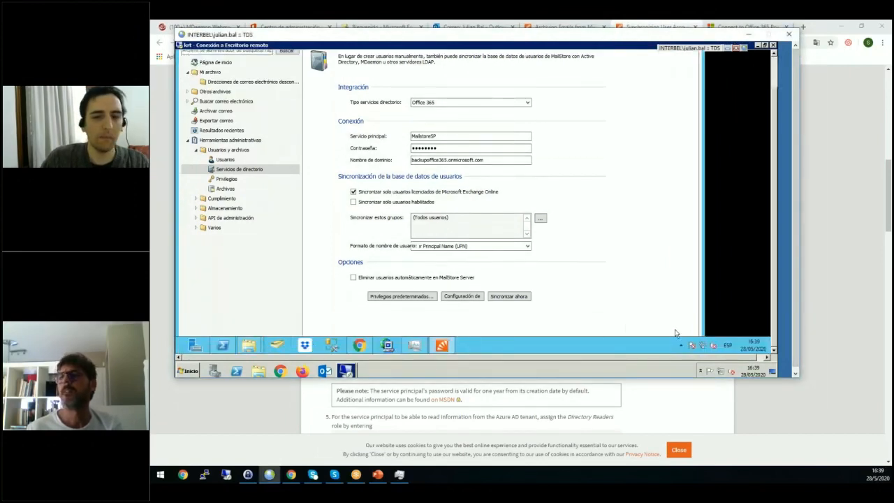
{"action": "left_click", "coordinate": [222, 346]}
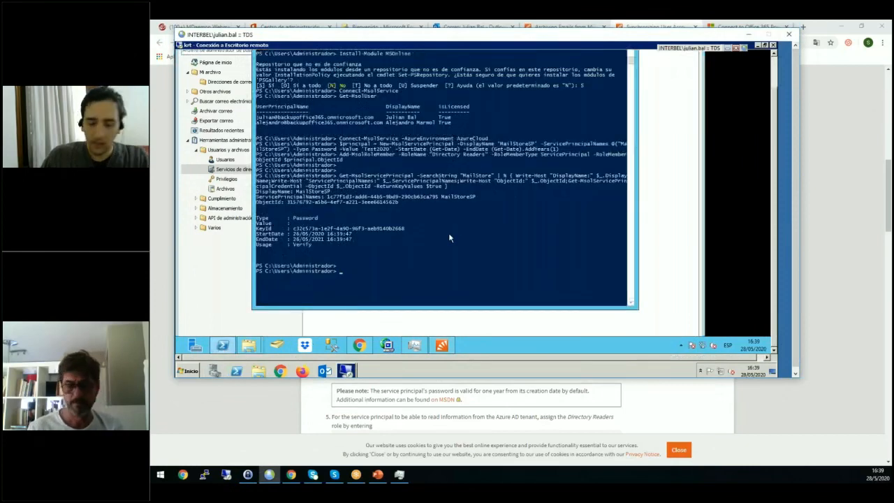
Go back through the PowerShell command history to the Install-Module MSOnline command.
{"action": "key", "text": "Up"}
{"action": "key", "text": "Up"}
{"action": "key", "text": "Up"}
{"action": "key", "text": "Up"}
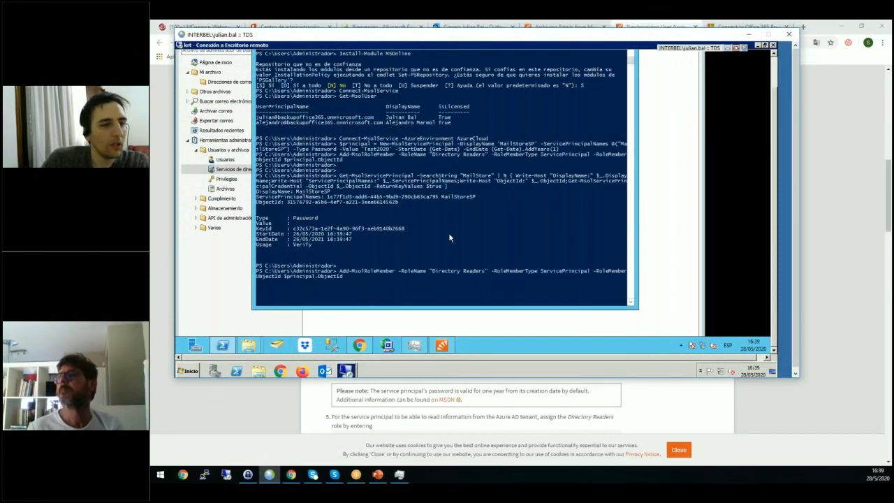
{"action": "key", "text": "Up"}
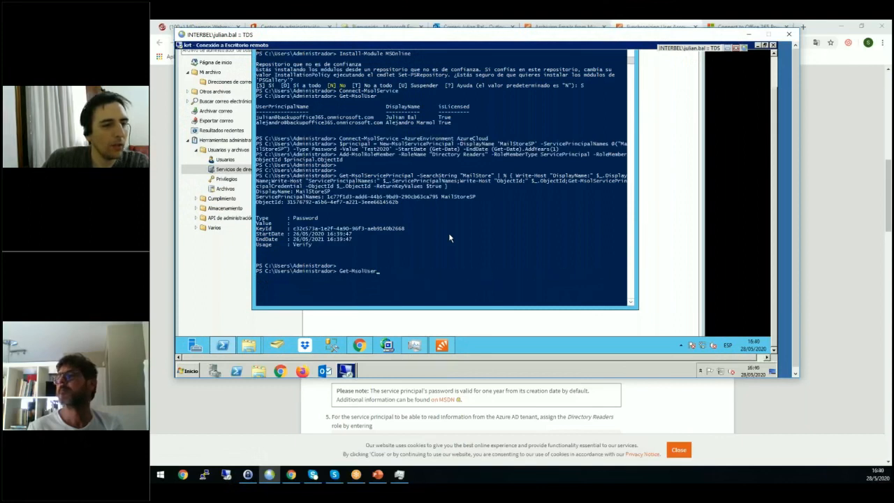
{"action": "key", "text": "Up"}
{"action": "key", "text": "Up"}
{"action": "key", "text": "Up"}
{"action": "key", "text": "Up"}
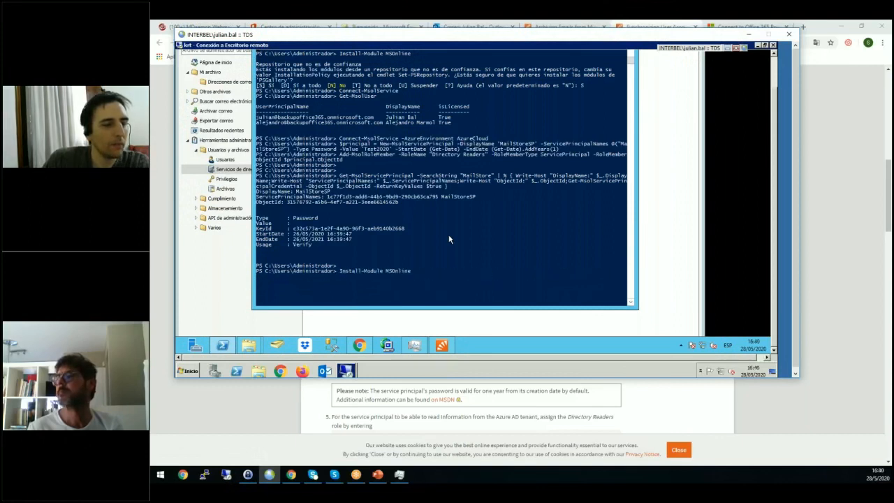
{"action": "key", "text": "Down"}
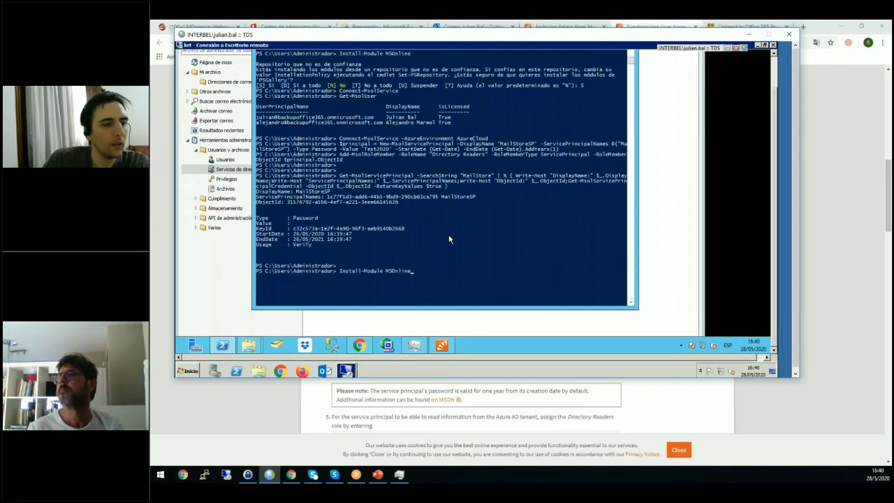
Review the Get-MsolUser, Install-Module -Name AzureAD, MSOnline file version and Install-Module MSOnline commands in the PowerShell history.
{"action": "key", "text": "Up"}
{"action": "key", "text": "Up"}
{"action": "key", "text": "Up"}
{"action": "key", "text": "Up"}
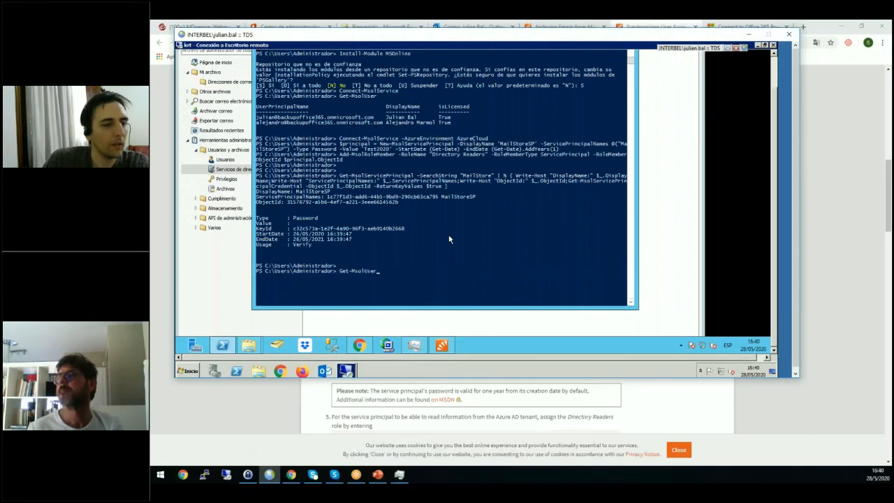
{"action": "key", "text": "Up"}
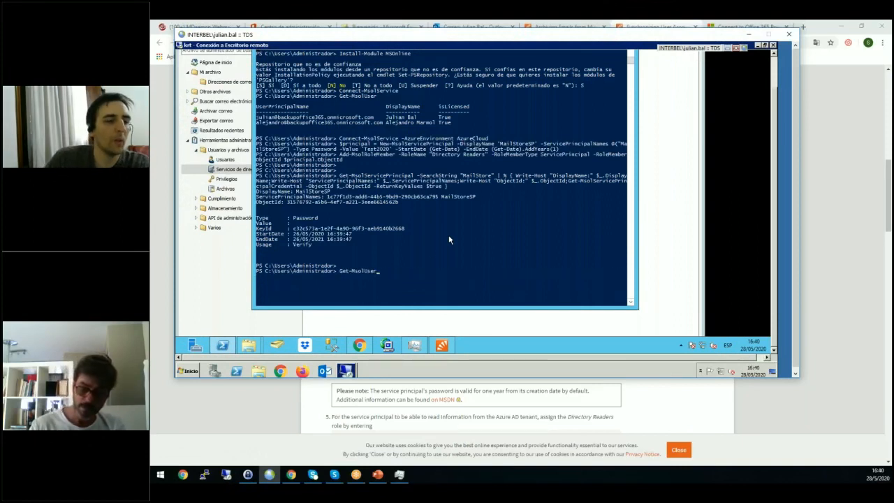
{"action": "key", "text": "Down"}
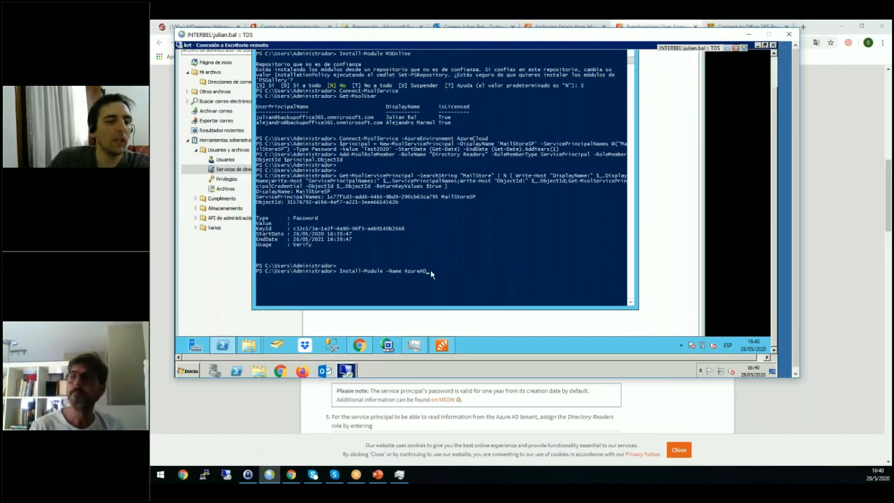
{"action": "key", "text": "Up"}
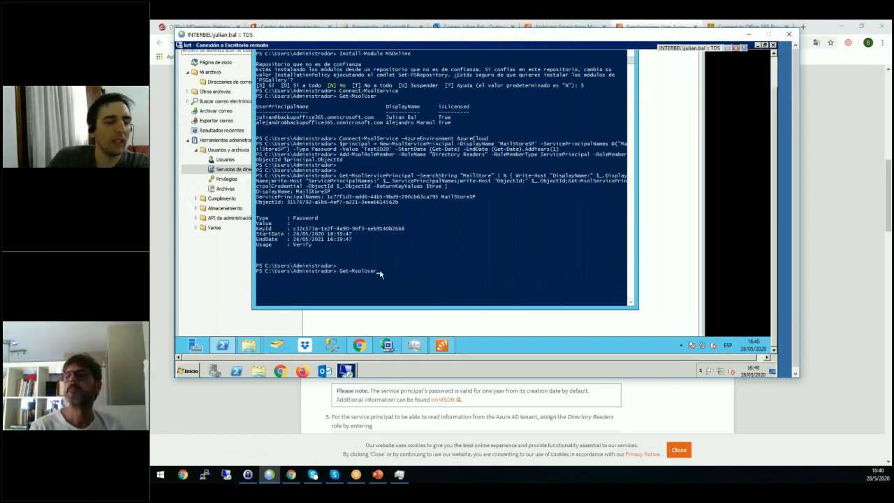
{"action": "key", "text": "Up"}
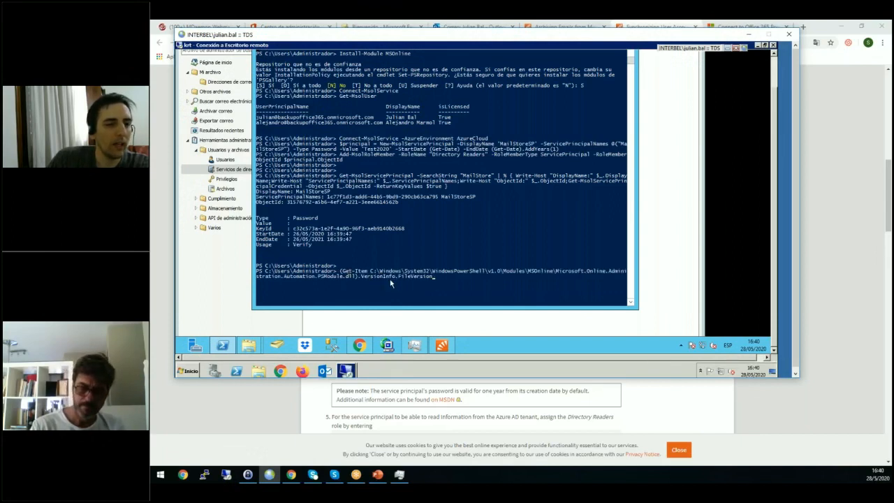
{"action": "key", "text": "Down"}
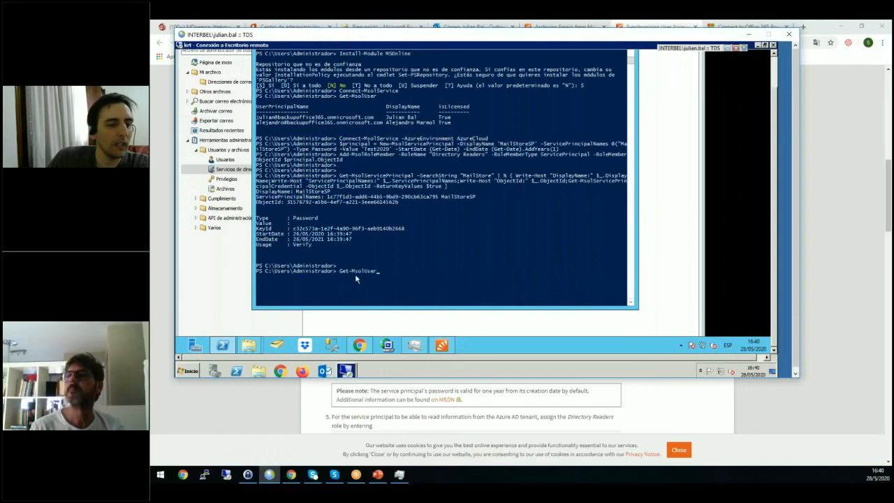
{"action": "key", "text": "Up"}
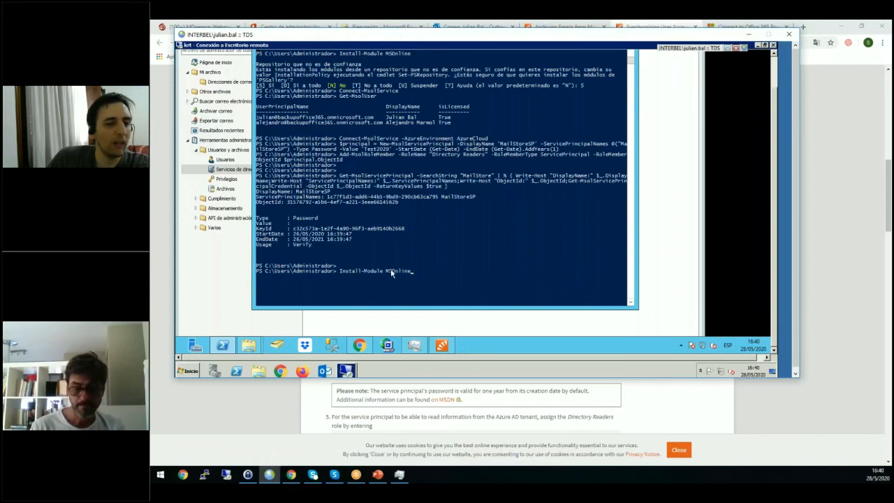
Show the recalled Connect-MsolService, Connect-MsolService -AzureEnvironment AzureCloud and New-MsolServicePrincipal commands for MailStoreSP at the prompt.
{"action": "key", "text": "Escape"}
{"action": "type", "text": "S"}
{"action": "key", "text": "Down"}
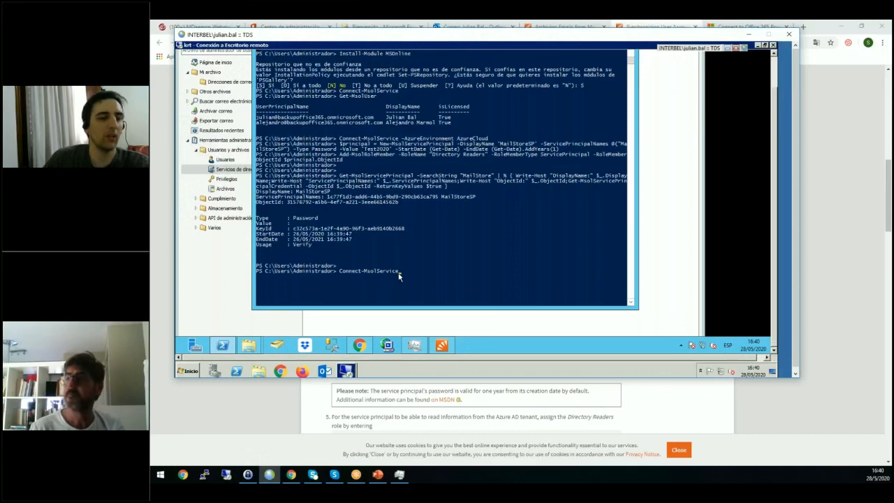
{"action": "key", "text": "Up"}
{"action": "key", "text": "Down"}
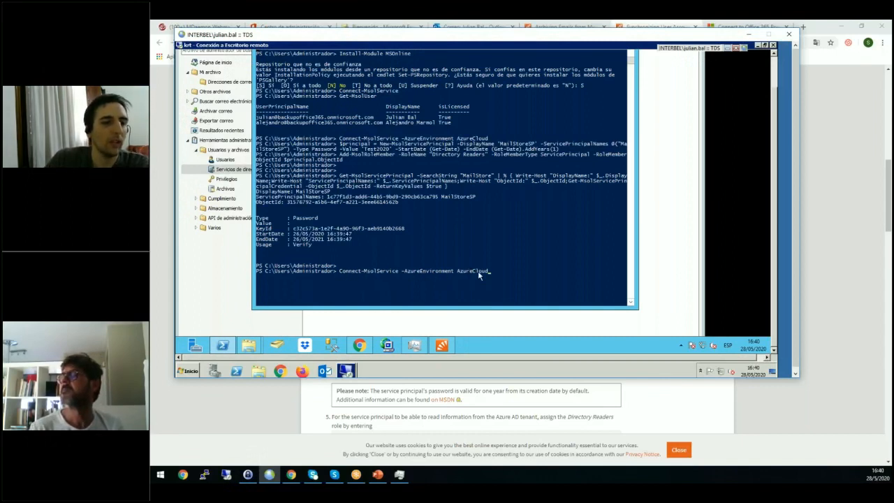
{"action": "key", "text": "Down"}
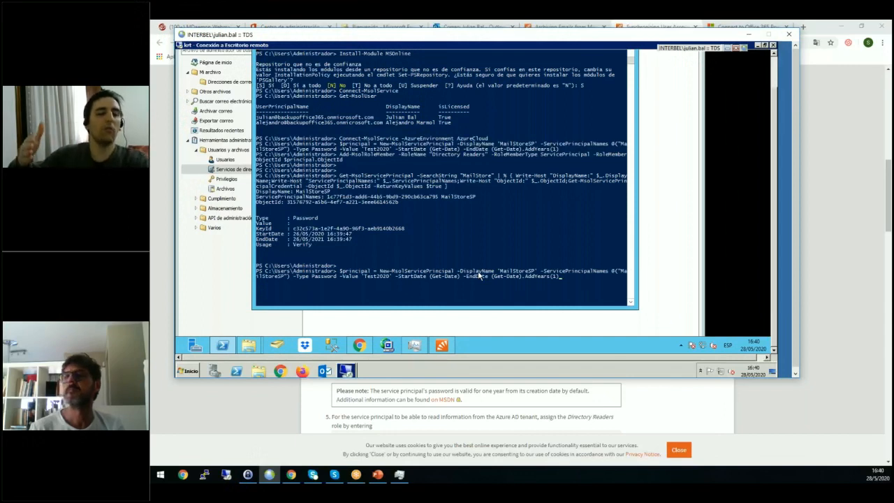
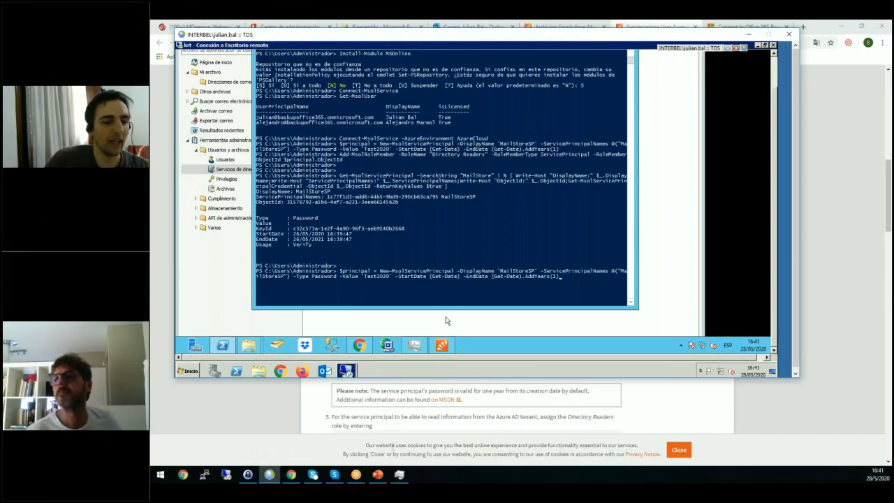
Return to the MailStore help page and review the New-MsolServicePrincipal command's display name, password type and AddYears(1) validity in step 4.
{"action": "left_click", "coordinate": [292, 475]}
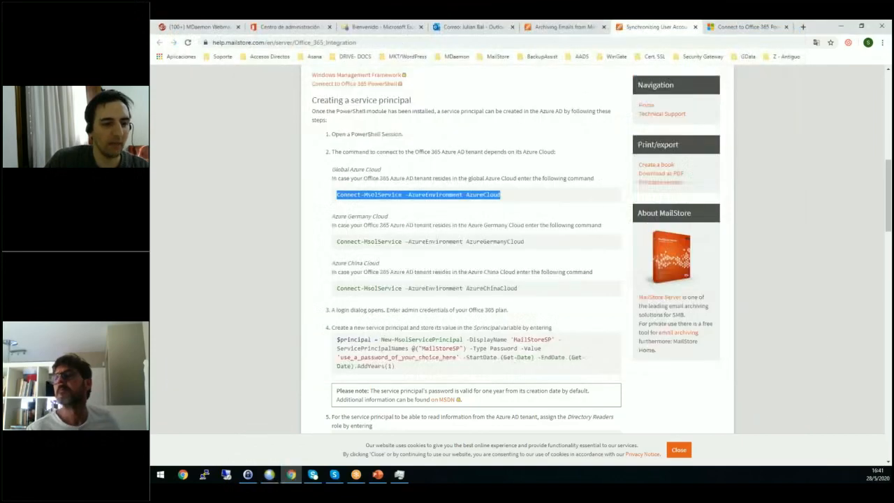
{"action": "scroll", "coordinate": [408, 322], "scroll_direction": "down", "scroll_amount": 2}
{"action": "left_click_drag", "start_coordinate": [337, 250], "coordinate": [572, 270]}
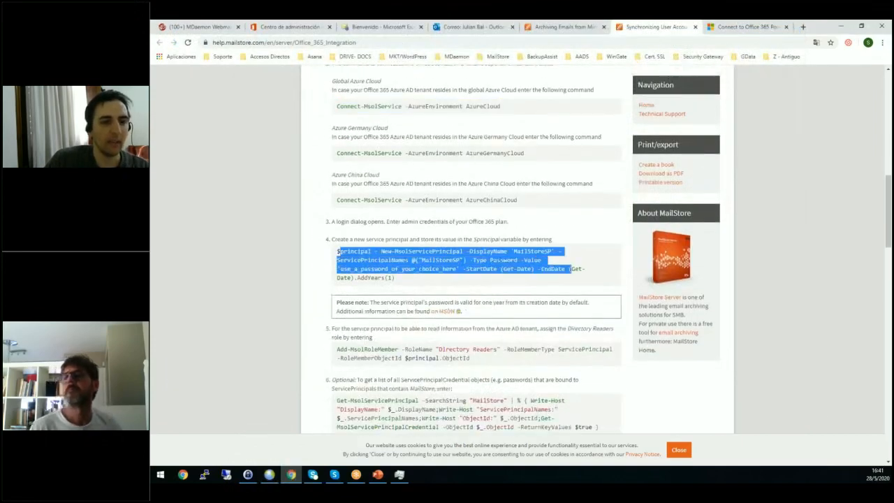
{"action": "left_click", "coordinate": [517, 251]}
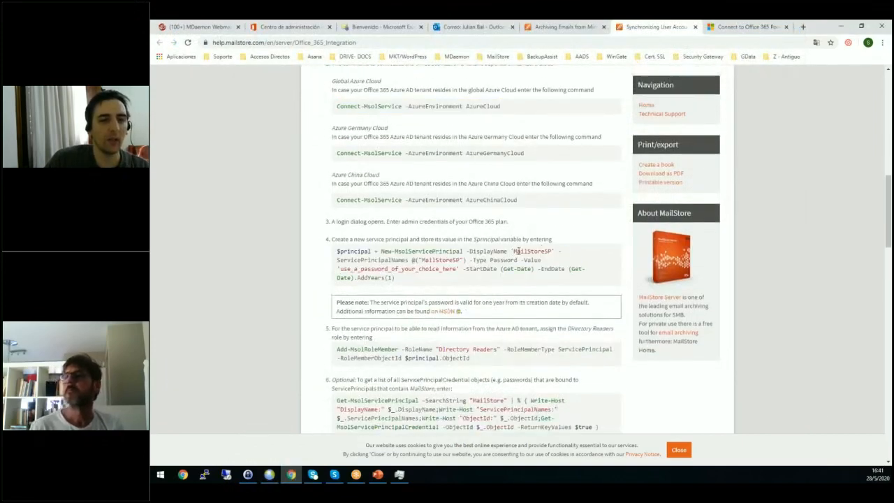
{"action": "left_click_drag", "start_coordinate": [518, 252], "coordinate": [552, 252]}
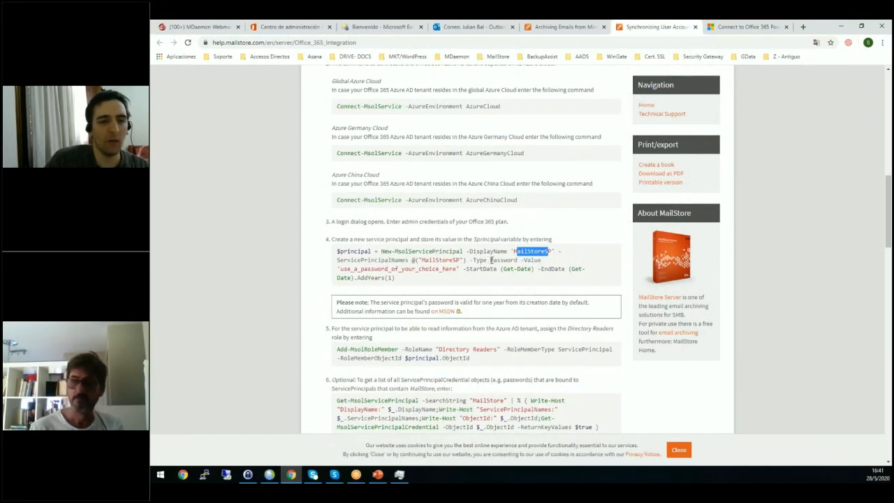
{"action": "left_click_drag", "start_coordinate": [490, 259], "coordinate": [517, 260]}
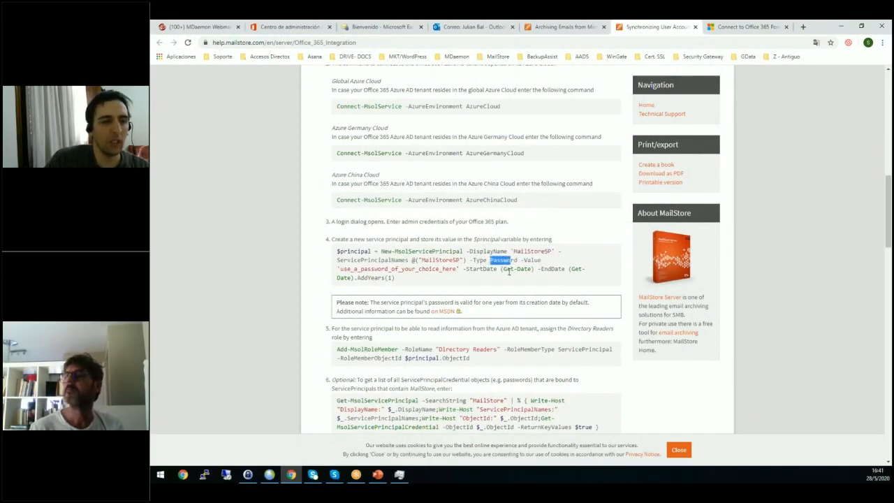
{"action": "left_click", "coordinate": [393, 277]}
{"action": "left_click_drag", "start_coordinate": [401, 278], "coordinate": [327, 253]}
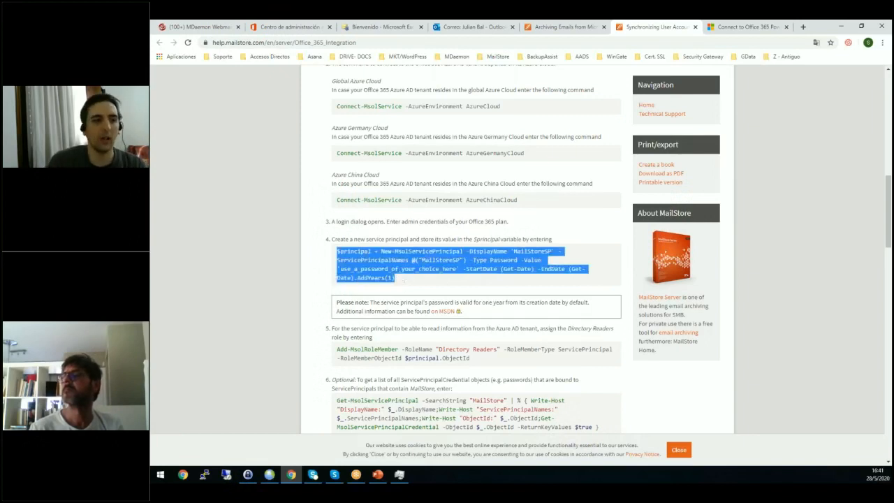
{"action": "double_click", "coordinate": [389, 277]}
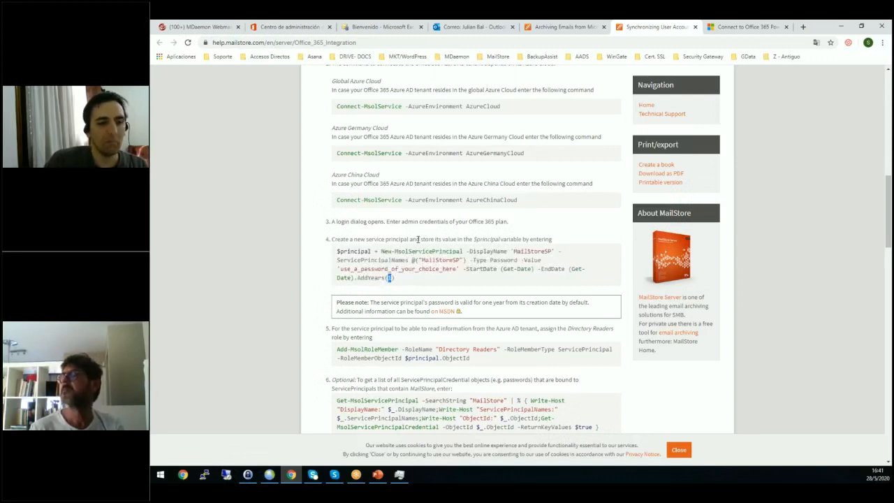
Examine the Add-MsolRoleMember command and its "Directory Readers" role in the guide, and recall it at the remote session's PowerShell prompt.
{"action": "scroll", "coordinate": [417, 239], "scroll_direction": "down", "scroll_amount": 1}
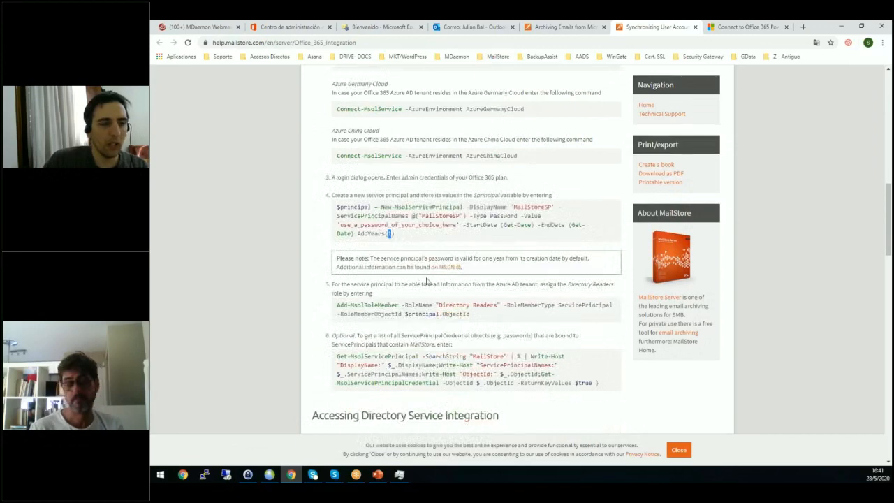
{"action": "scroll", "coordinate": [428, 281], "scroll_direction": "down", "scroll_amount": 2}
{"action": "left_click_drag", "start_coordinate": [485, 228], "coordinate": [341, 218]}
{"action": "left_click", "coordinate": [497, 217]}
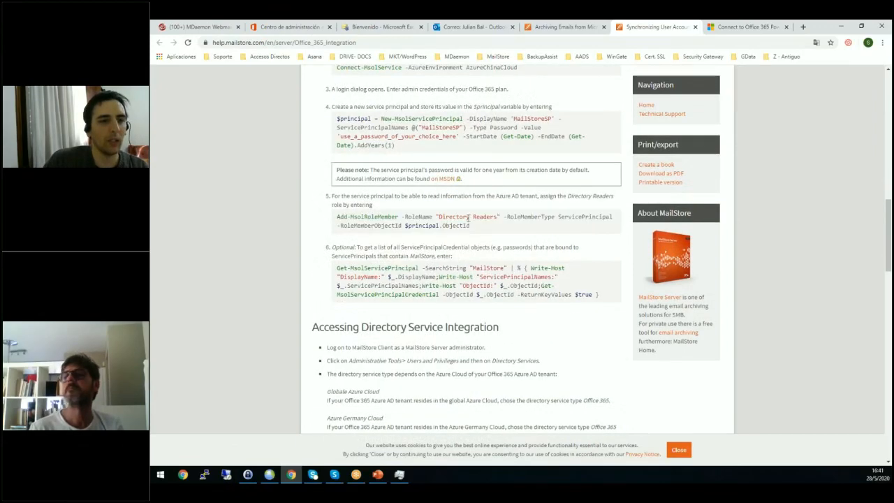
{"action": "left_click_drag", "start_coordinate": [498, 217], "coordinate": [445, 217]}
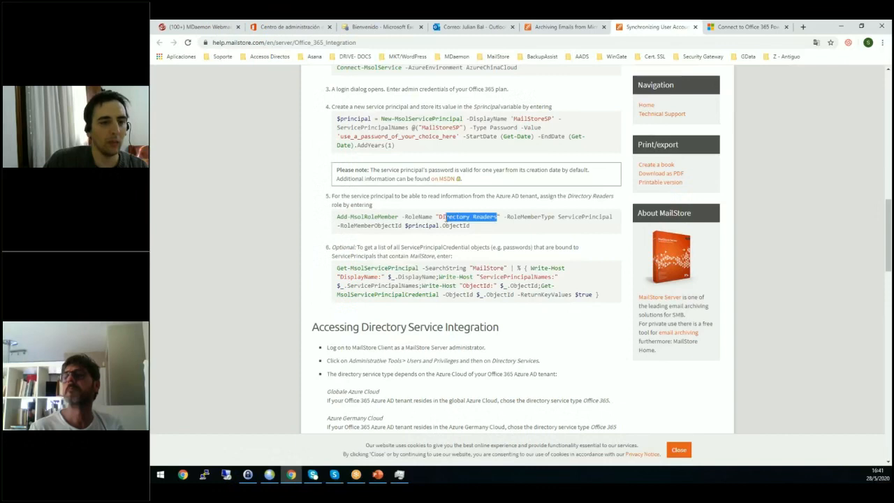
{"action": "left_click", "coordinate": [269, 475]}
{"action": "right_click", "coordinate": [410, 286]}
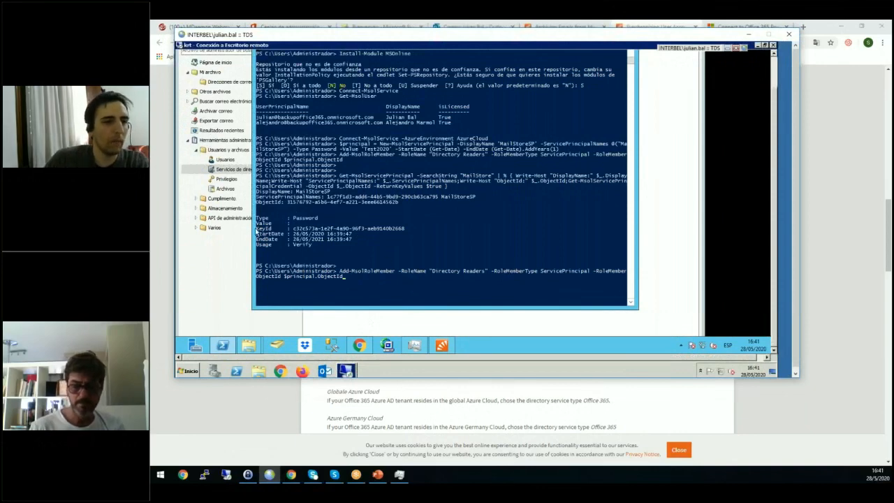
Bring up MailStore's directory services settings and review the Office 365 service principal, password and domain name fields.
{"action": "left_click", "coordinate": [211, 171]}
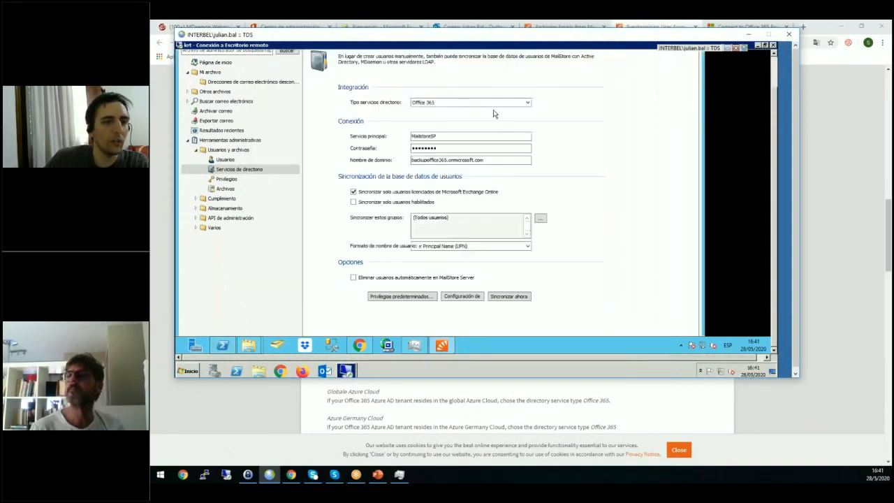
{"action": "left_click", "coordinate": [444, 137]}
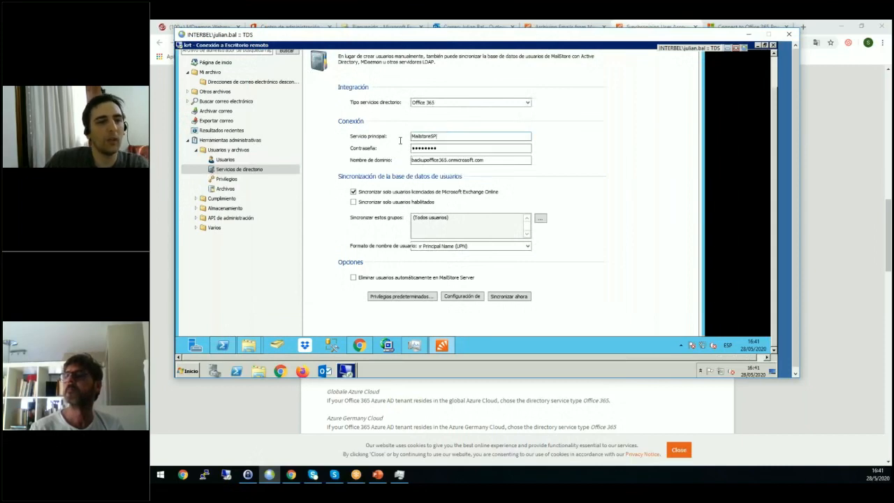
{"action": "key", "text": "ctrl+a"}
{"action": "left_click", "coordinate": [456, 148]}
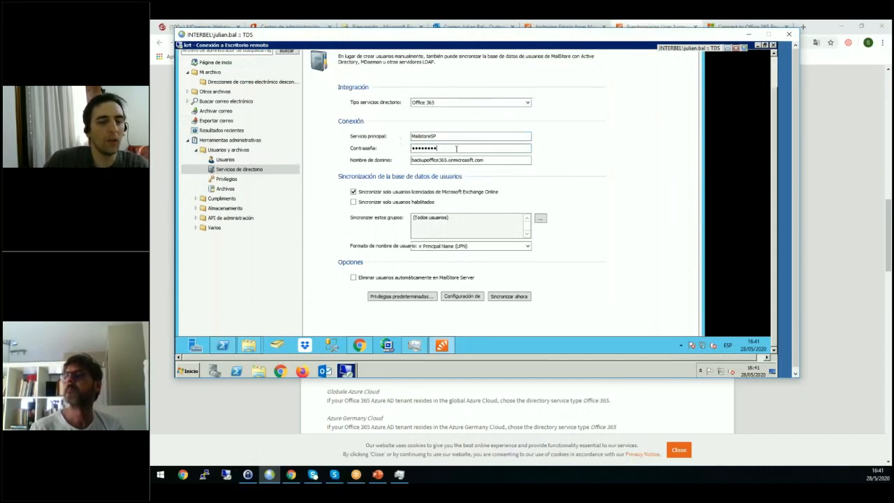
{"action": "key", "text": "ctrl+a"}
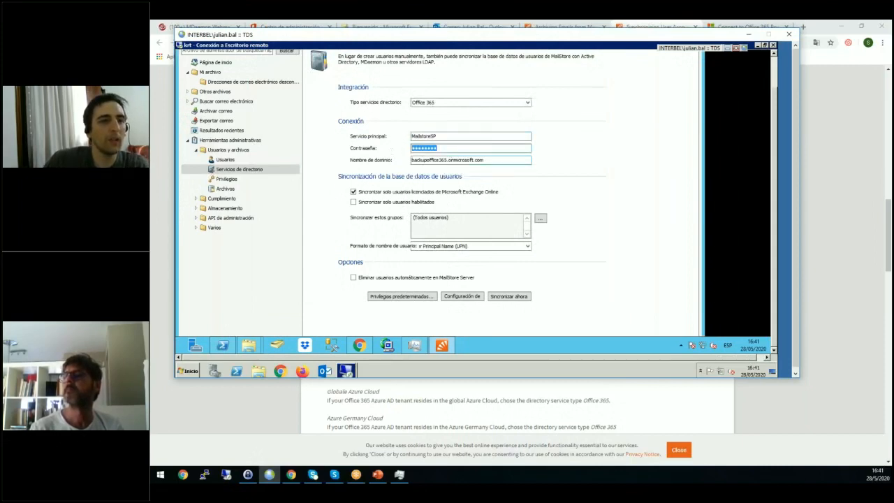
{"action": "left_click", "coordinate": [495, 162]}
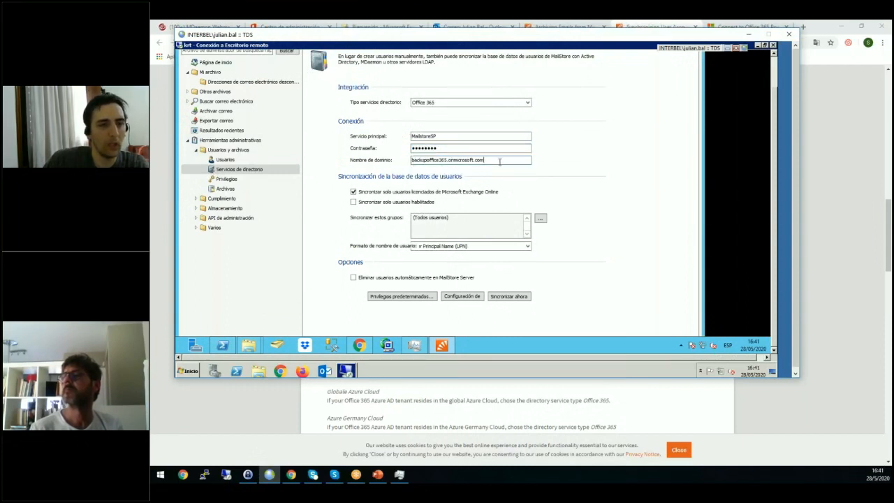
{"action": "key", "text": "ctrl+a"}
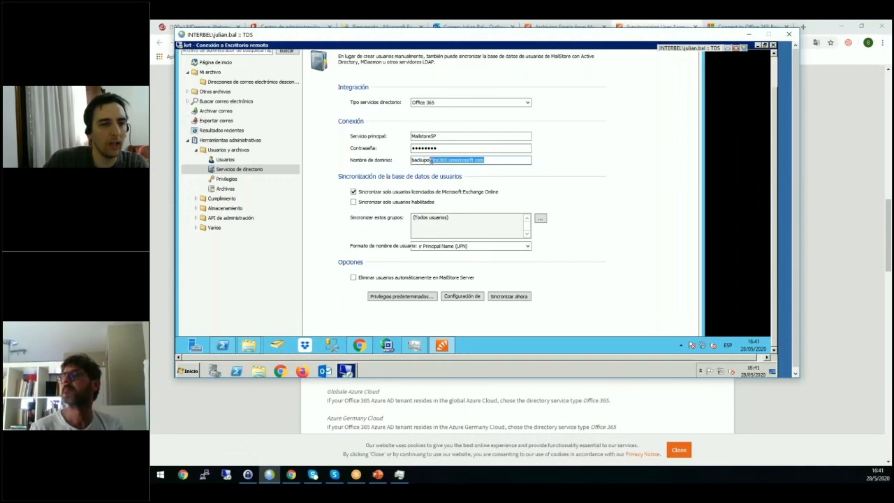
Review the user synchronisation options for licensed Exchange Online users, groups and the available username formats.
{"action": "left_click", "coordinate": [353, 193]}
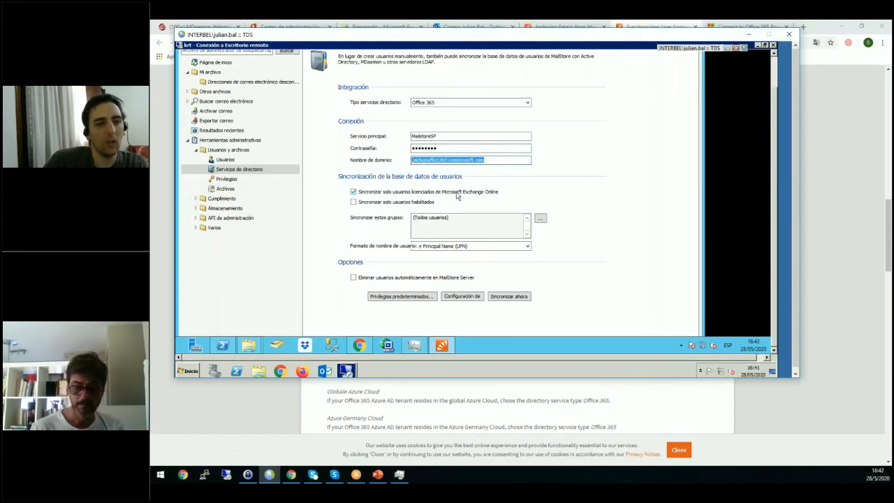
{"action": "left_click", "coordinate": [451, 218]}
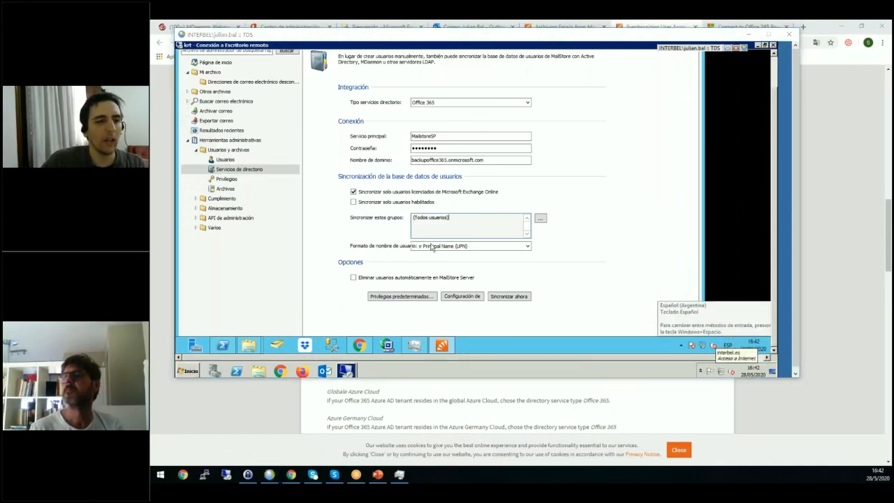
{"action": "left_click", "coordinate": [371, 247]}
{"action": "left_click", "coordinate": [433, 249]}
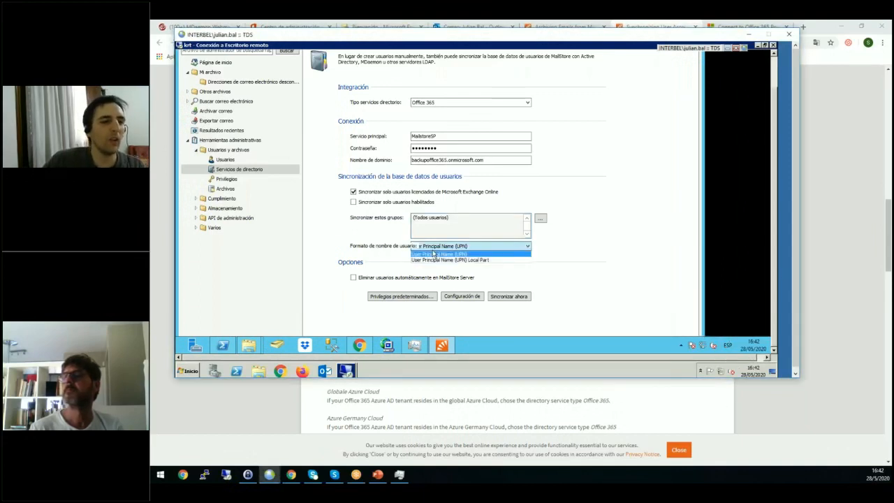
{"action": "left_click", "coordinate": [381, 246]}
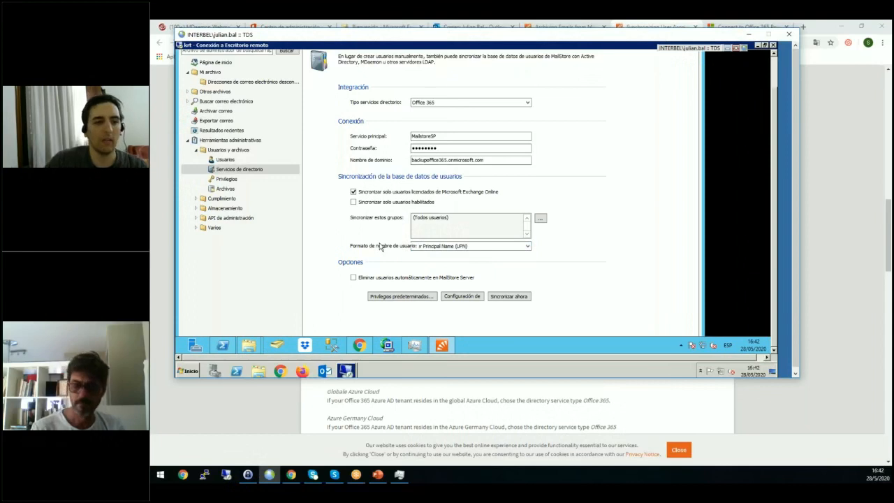
{"action": "left_click", "coordinate": [443, 246]}
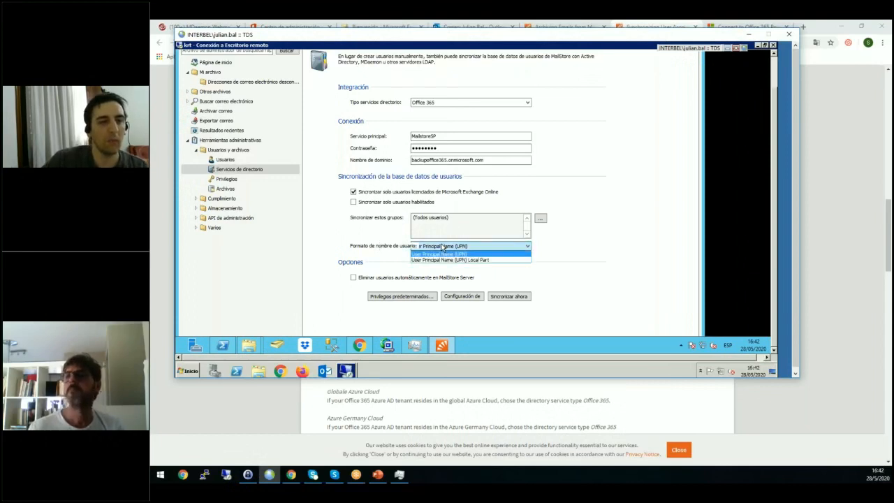
{"action": "left_click", "coordinate": [442, 248]}
{"action": "left_click", "coordinate": [382, 248]}
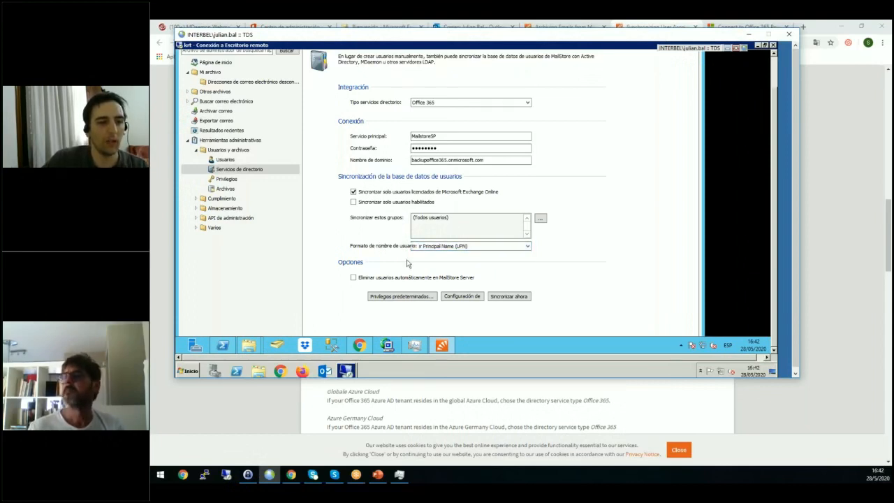
Test the directory service settings, inspect the added user in the results, and review the automatic user deletion option.
{"action": "left_click", "coordinate": [449, 296]}
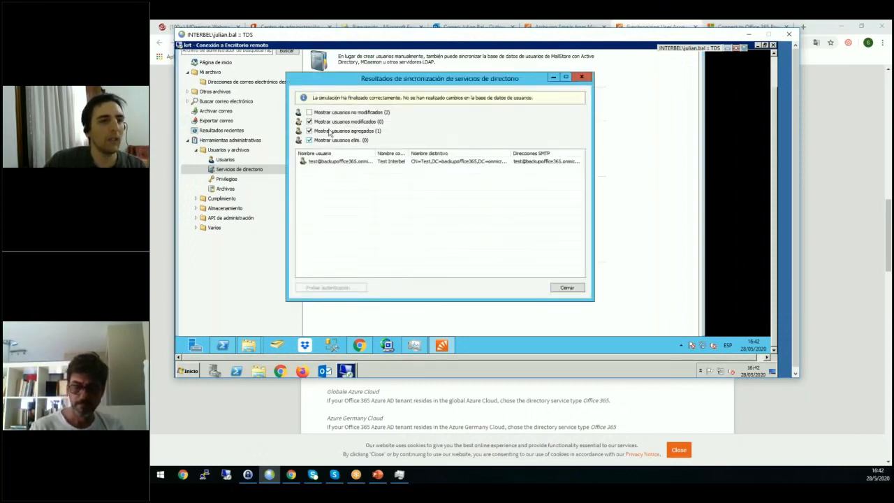
{"action": "left_click", "coordinate": [328, 162]}
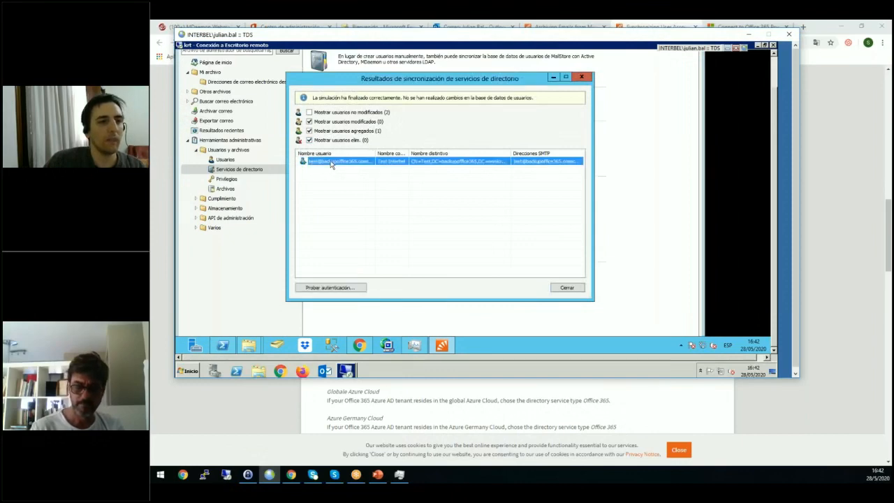
{"action": "left_click", "coordinate": [568, 288]}
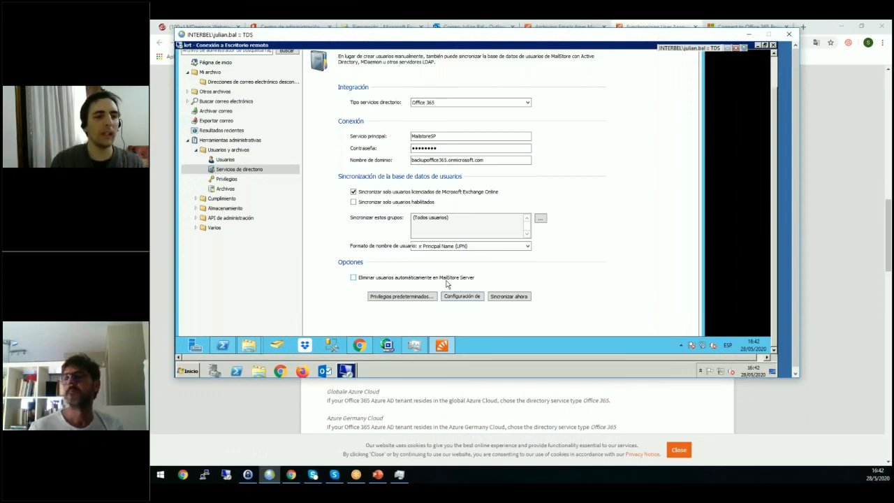
{"action": "left_click", "coordinate": [353, 278]}
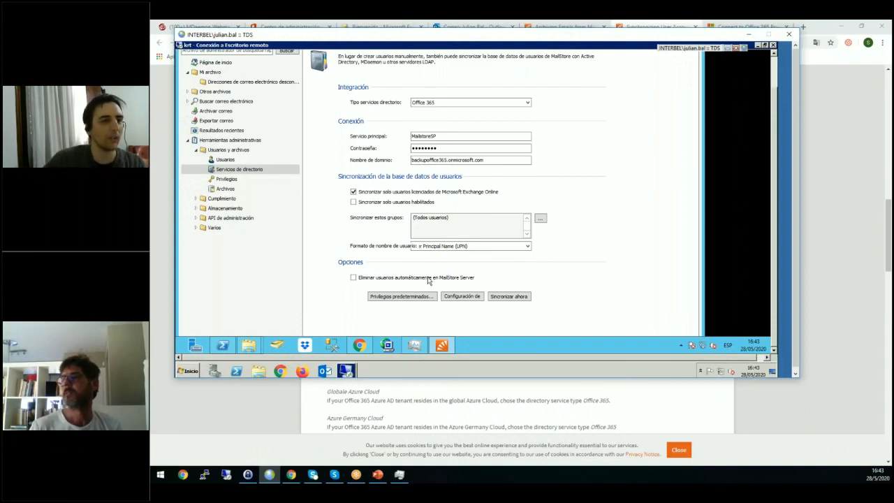
{"action": "left_click", "coordinate": [236, 169]}
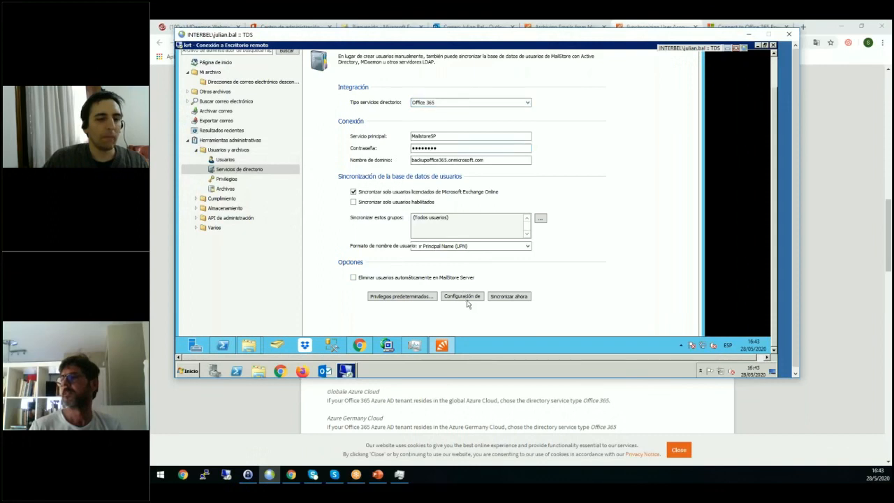
Enable synchronisation with directory services before archiving in the Buzones Exchange archiving profile and save it.
{"action": "left_click", "coordinate": [215, 112]}
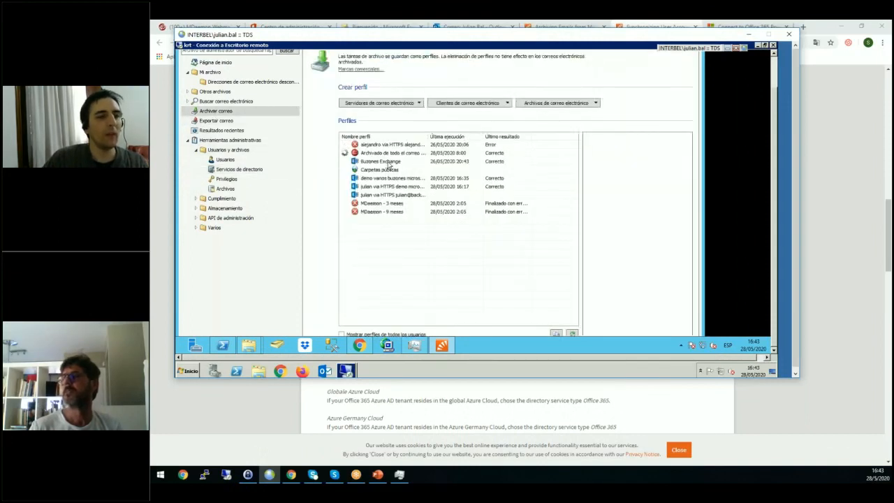
{"action": "left_click", "coordinate": [390, 163]}
{"action": "right_click", "coordinate": [398, 165]}
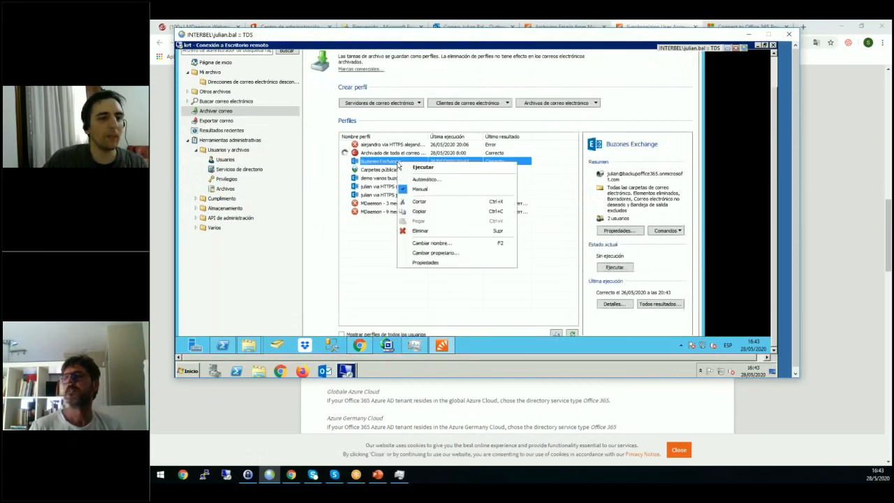
{"action": "left_click", "coordinate": [427, 263]}
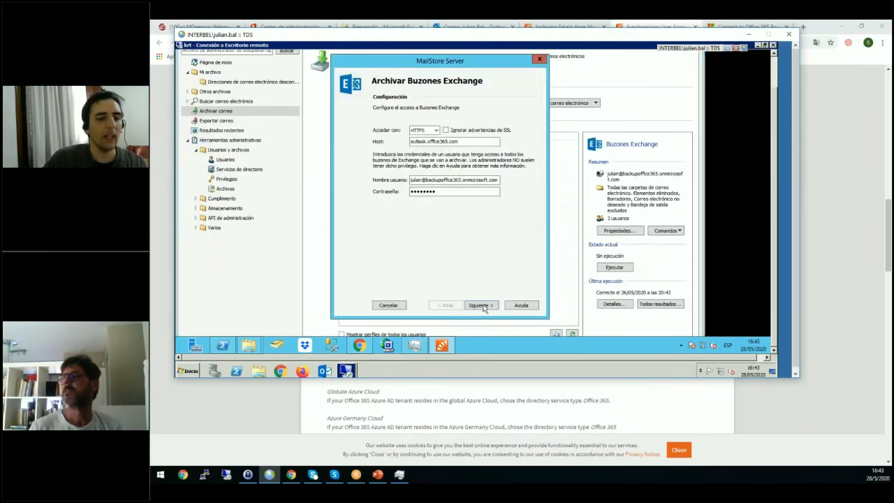
{"action": "left_click", "coordinate": [482, 306]}
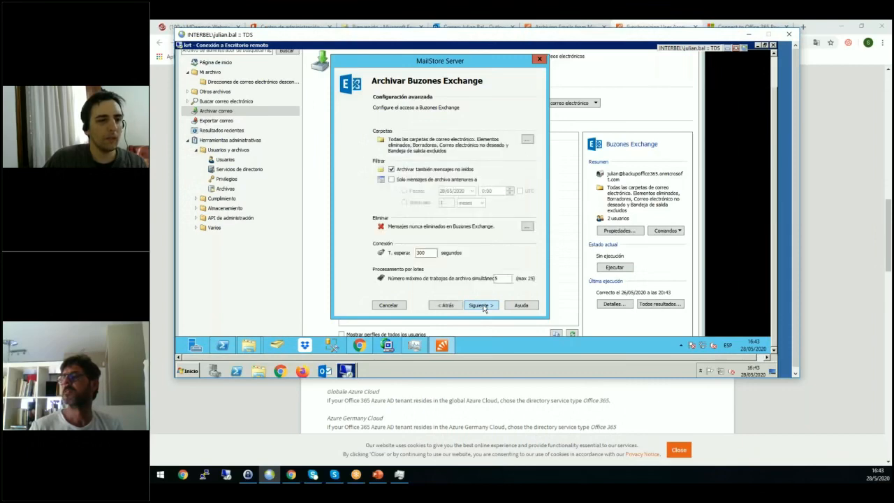
{"action": "left_click", "coordinate": [482, 306]}
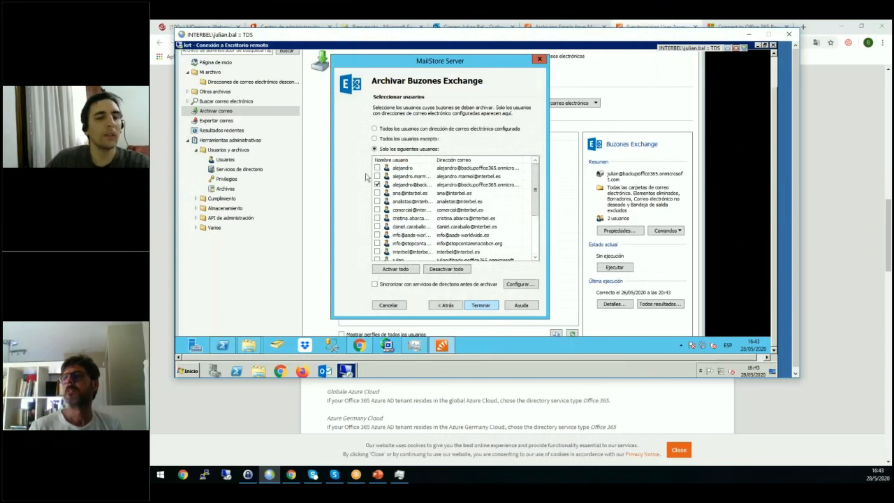
{"action": "left_click", "coordinate": [407, 288]}
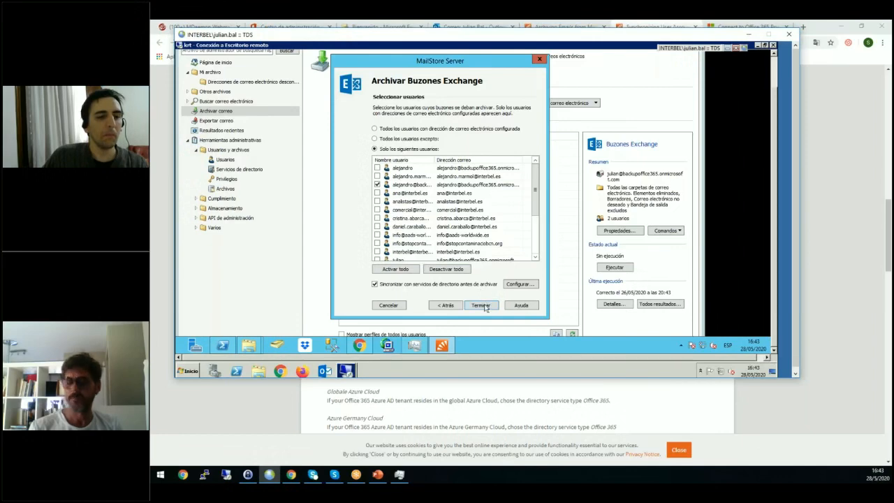
{"action": "left_click", "coordinate": [484, 307]}
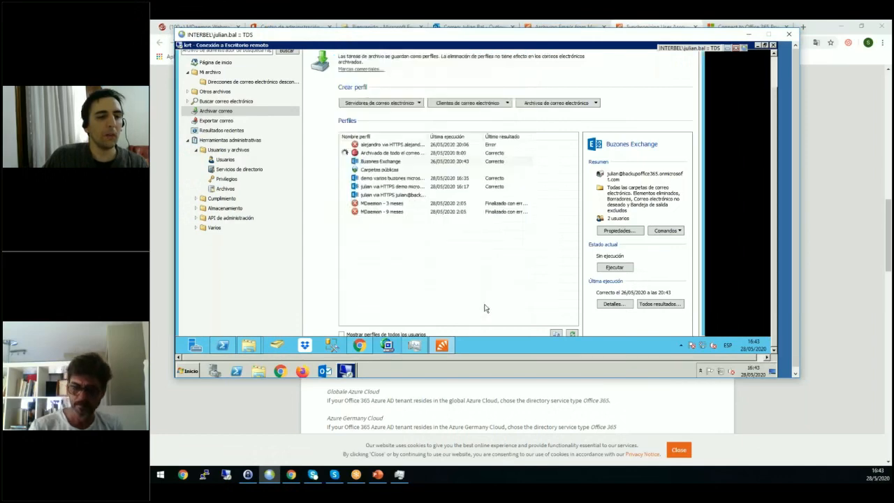
Synchronise the user database with the Office 365 directory services now and select the added user in the results.
{"action": "left_click", "coordinate": [225, 160]}
{"action": "left_click", "coordinate": [228, 172]}
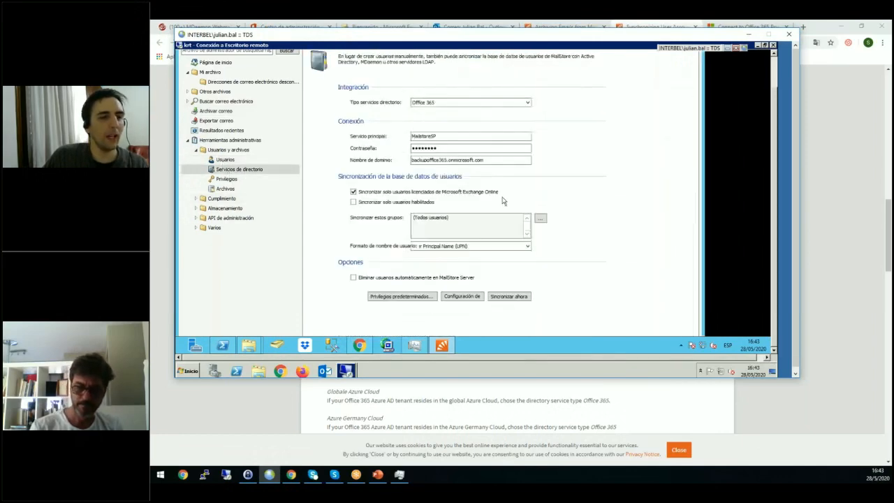
{"action": "left_click", "coordinate": [500, 297]}
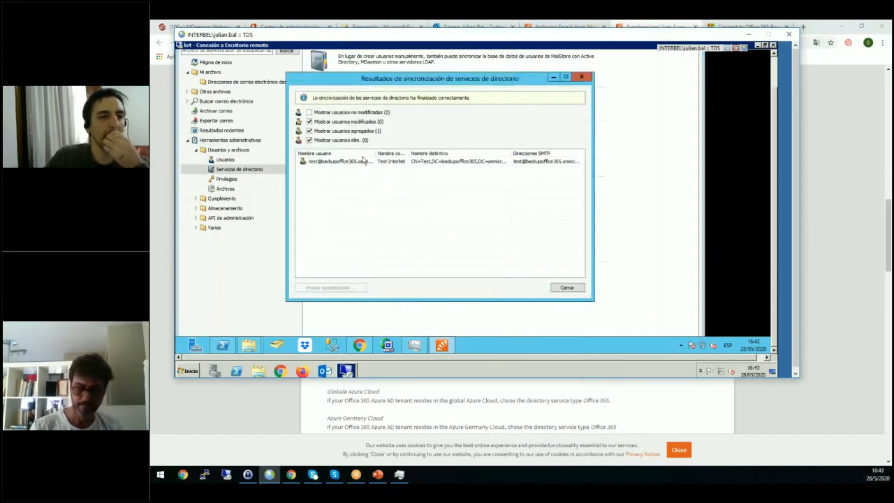
{"action": "left_click", "coordinate": [349, 163]}
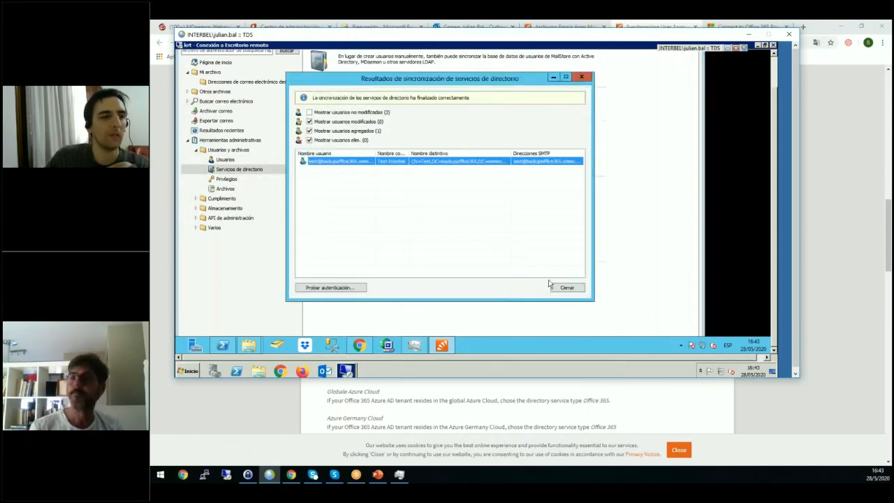
Check the MailStore user list for the newly synchronised test user and its authentication type.
{"action": "left_click", "coordinate": [230, 160]}
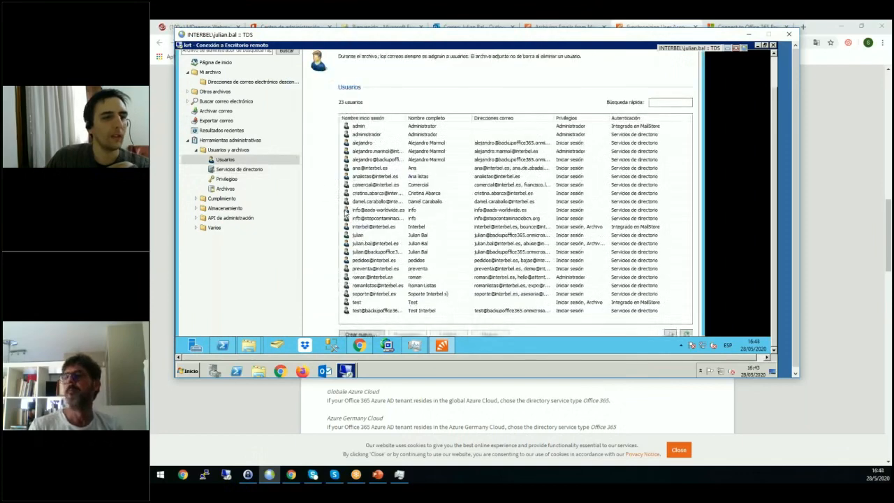
{"action": "left_click", "coordinate": [386, 287]}
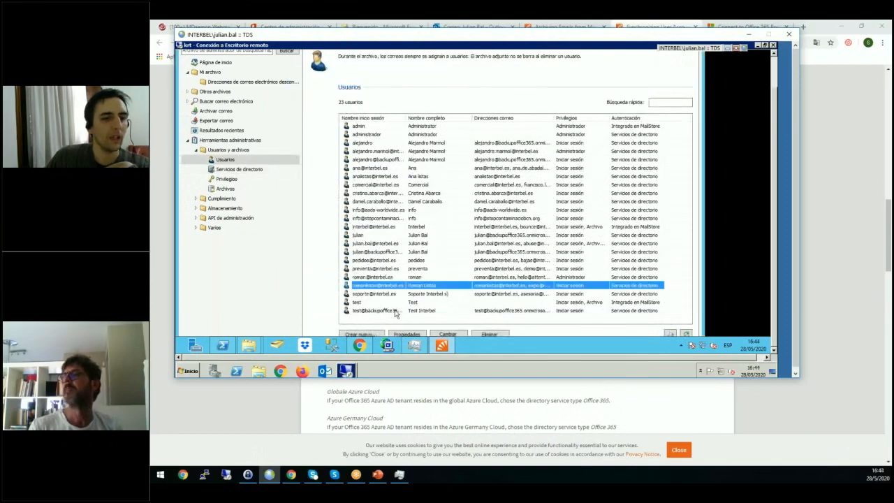
{"action": "left_click", "coordinate": [359, 311]}
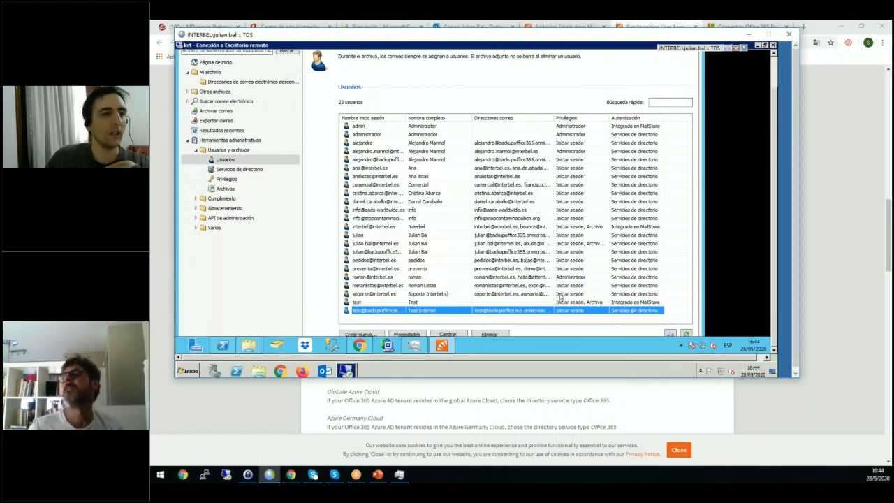
Include the new test user's mailbox in the demo varios buzones microsoft365 archiving profile and save it.
{"action": "left_click", "coordinate": [230, 112]}
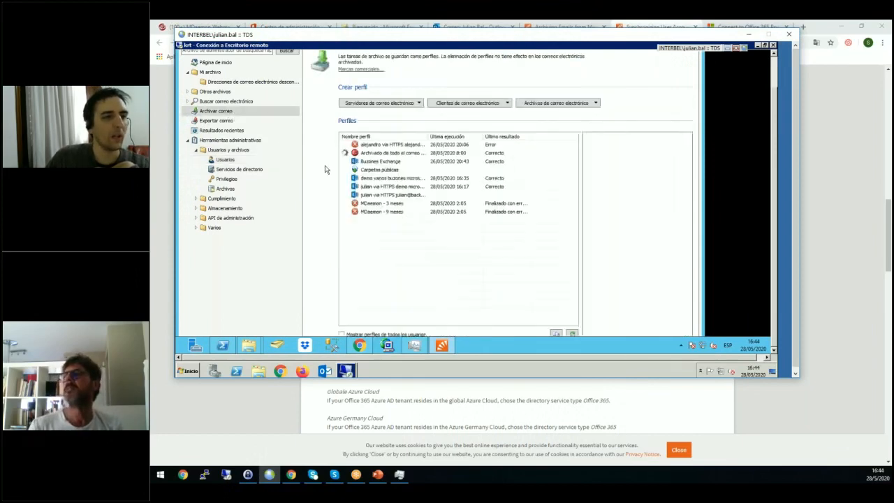
{"action": "right_click", "coordinate": [404, 178]}
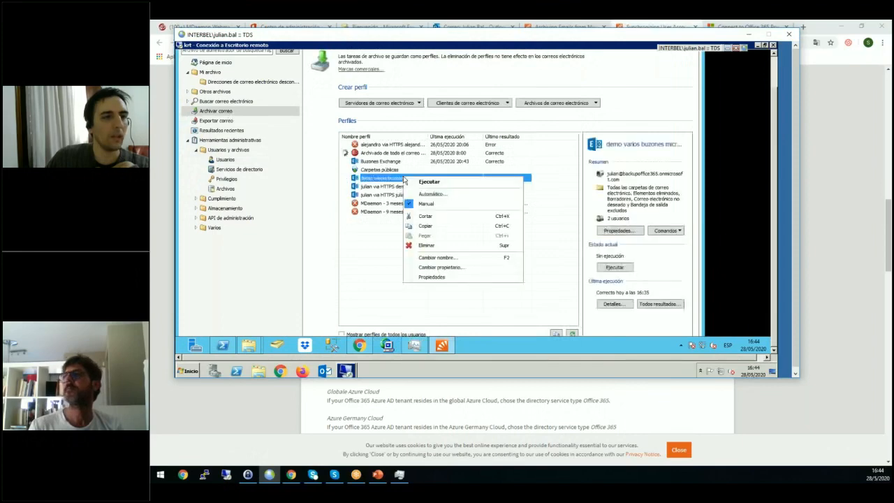
{"action": "left_click", "coordinate": [433, 277]}
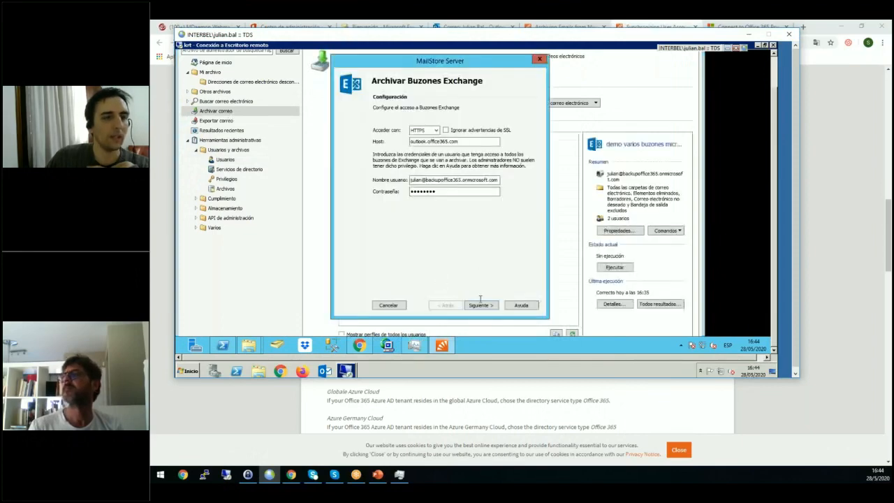
{"action": "left_click", "coordinate": [480, 306]}
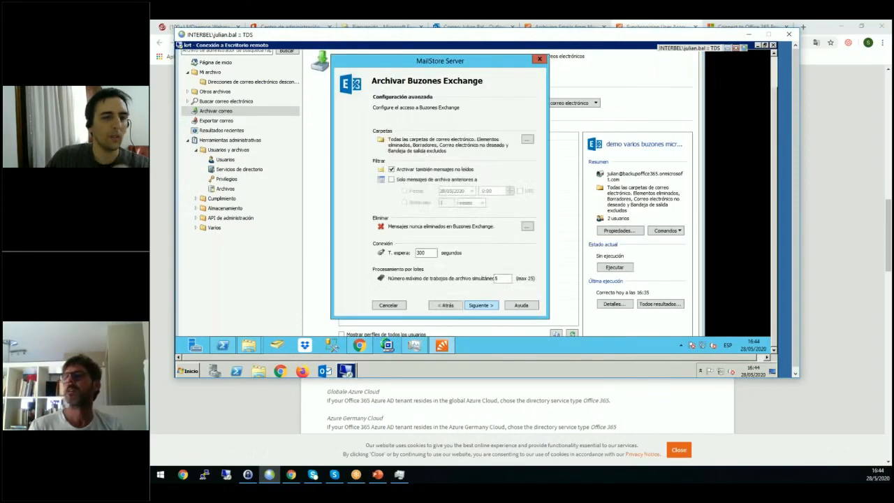
{"action": "left_click", "coordinate": [480, 305]}
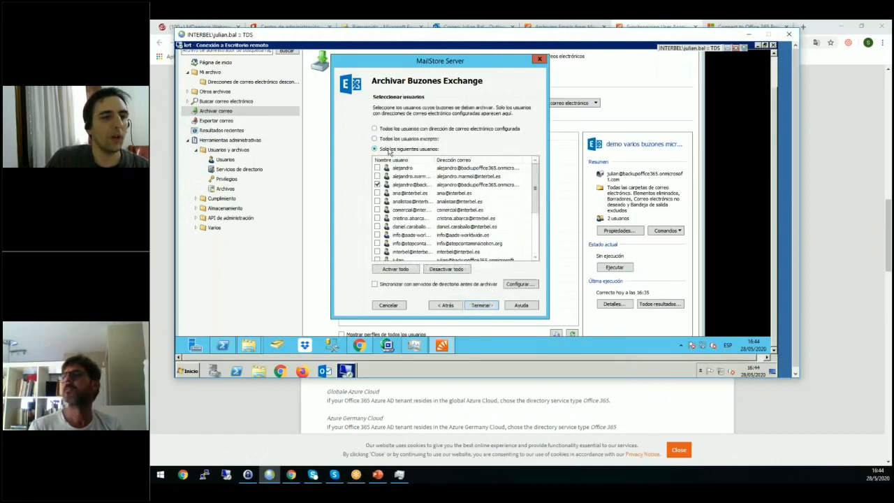
{"action": "left_click", "coordinate": [398, 236]}
{"action": "key", "text": "End"}
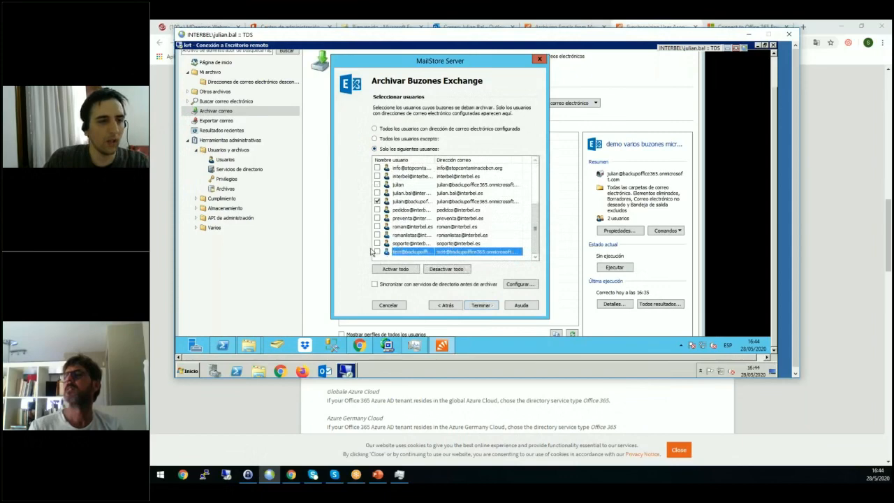
{"action": "left_click", "coordinate": [378, 252]}
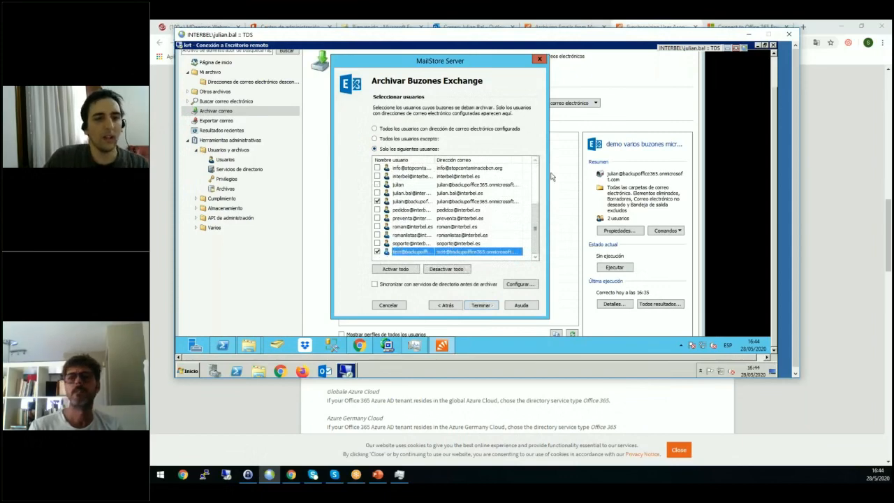
{"action": "scroll", "coordinate": [537, 180], "scroll_direction": "up", "scroll_amount": 3}
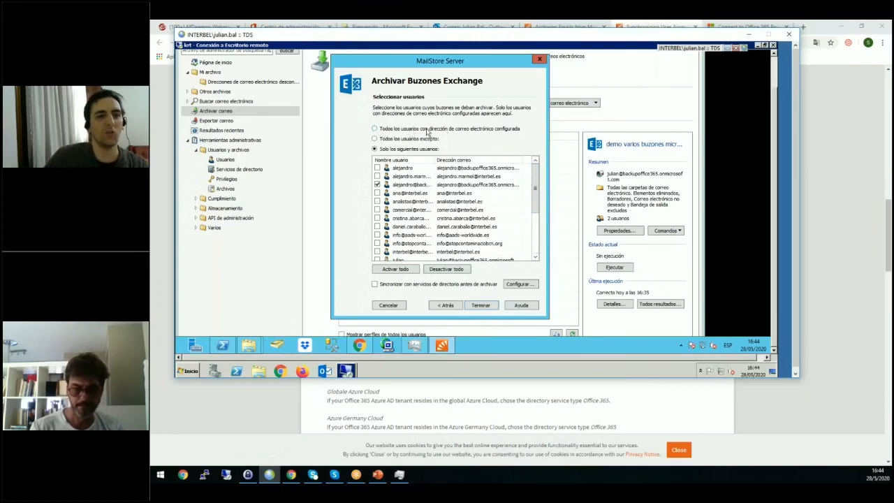
{"action": "left_click", "coordinate": [482, 306]}
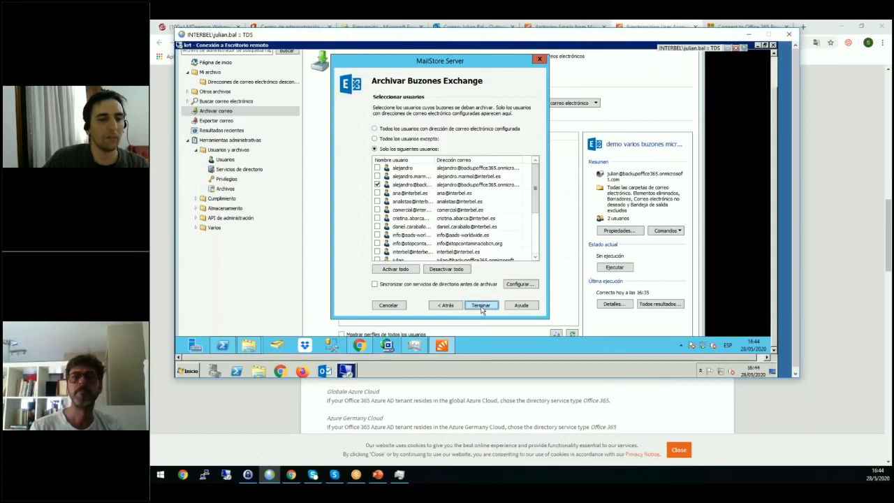
Run the demo varios buzones microsoft365 archiving profile and dismiss the progress view once it finishes.
{"action": "right_click", "coordinate": [442, 181]}
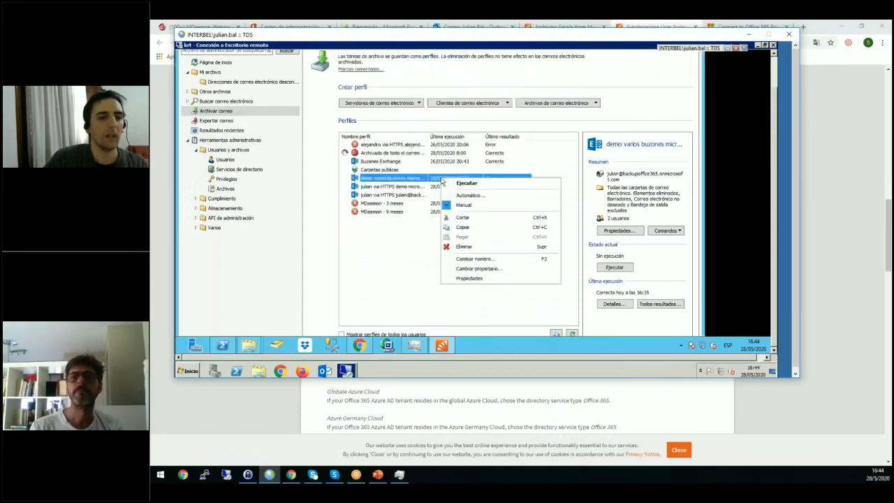
{"action": "left_click", "coordinate": [473, 183]}
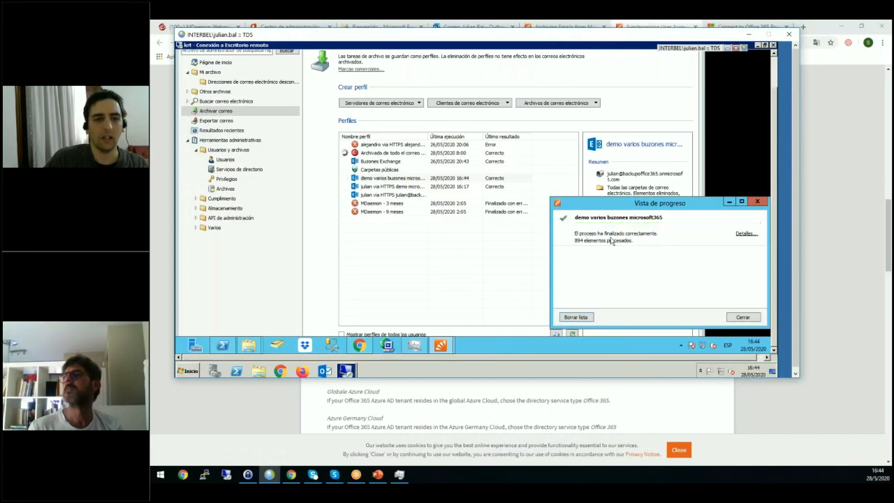
{"action": "left_click_drag", "start_coordinate": [656, 203], "coordinate": [540, 209]}
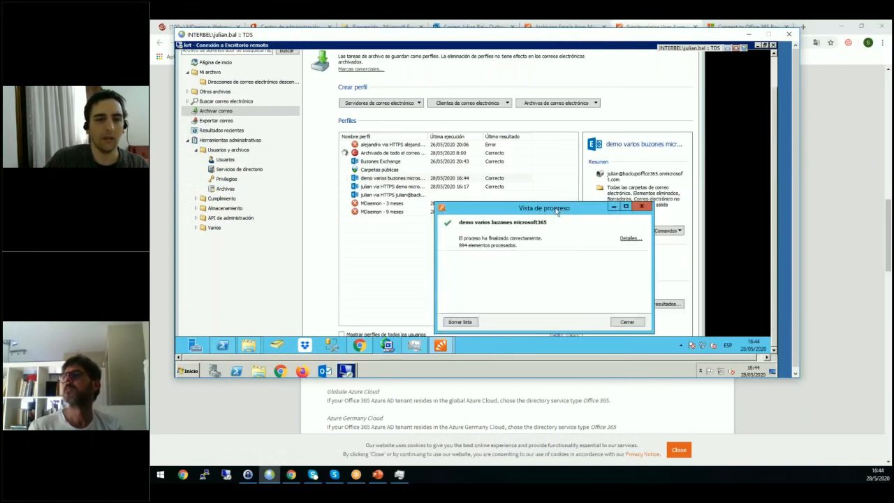
{"action": "left_click", "coordinate": [642, 208]}
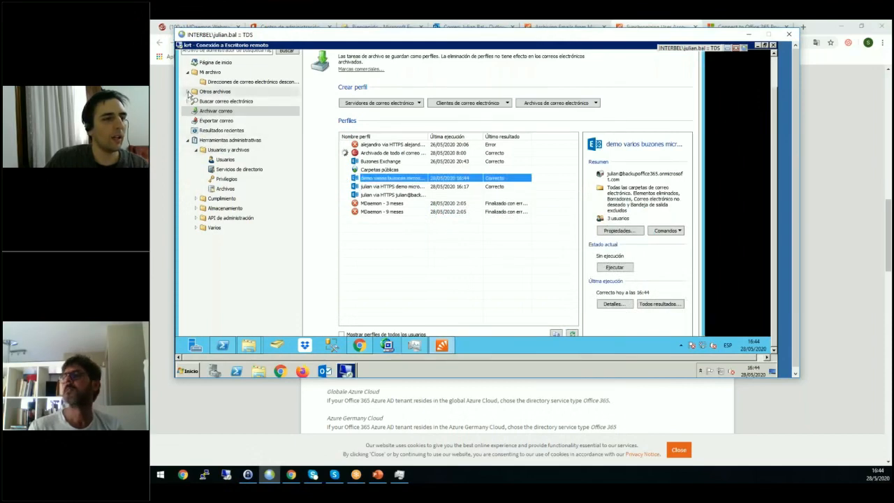
Browse the other users' archives and display the Inbox folder of one archived interbel.es mailbox.
{"action": "left_click", "coordinate": [190, 93]}
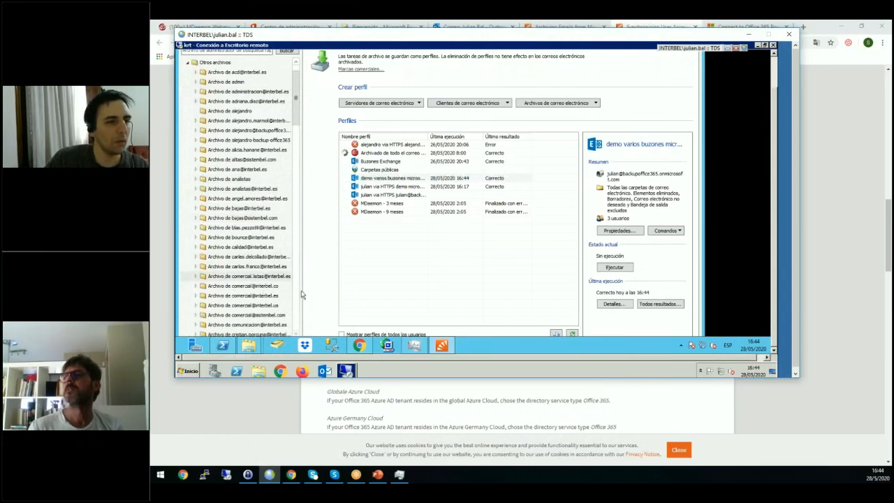
{"action": "scroll", "coordinate": [243, 286], "scroll_direction": "down", "scroll_amount": 4}
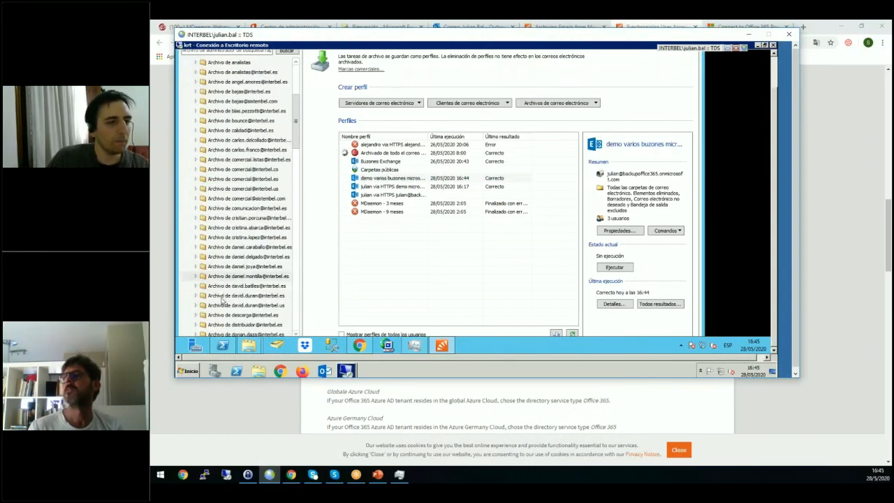
{"action": "left_click", "coordinate": [196, 248]}
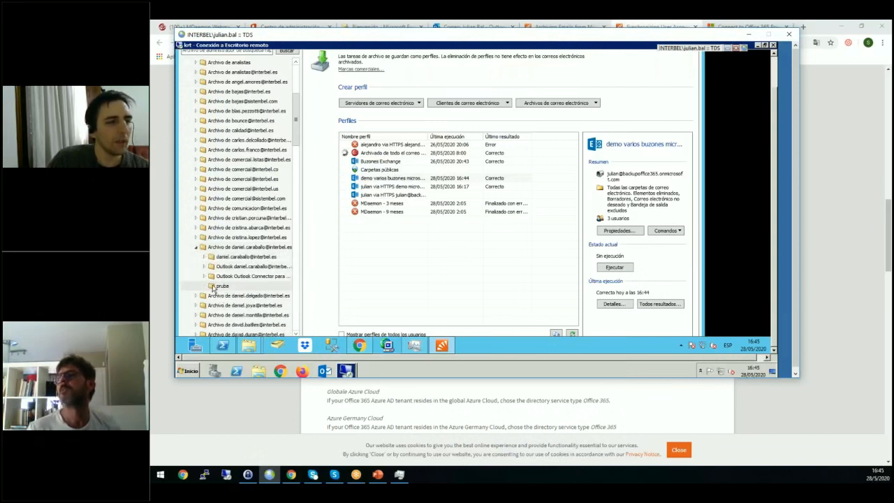
{"action": "left_click", "coordinate": [205, 258]}
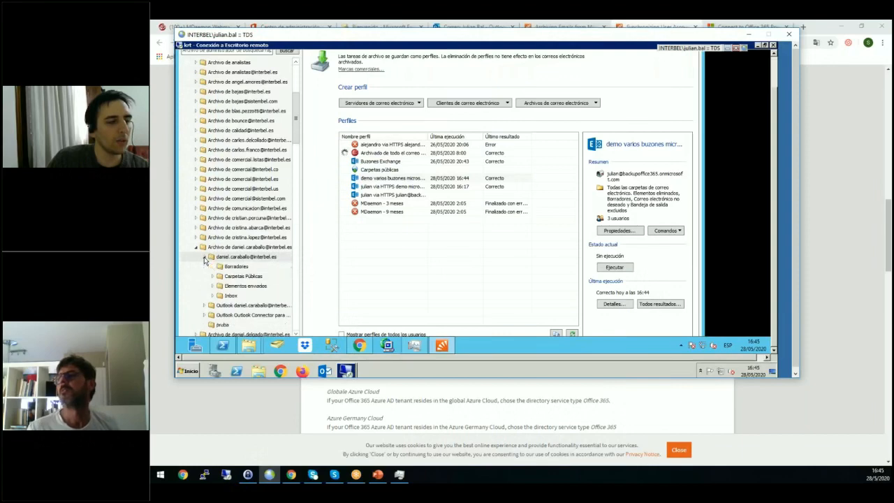
{"action": "left_click", "coordinate": [227, 296]}
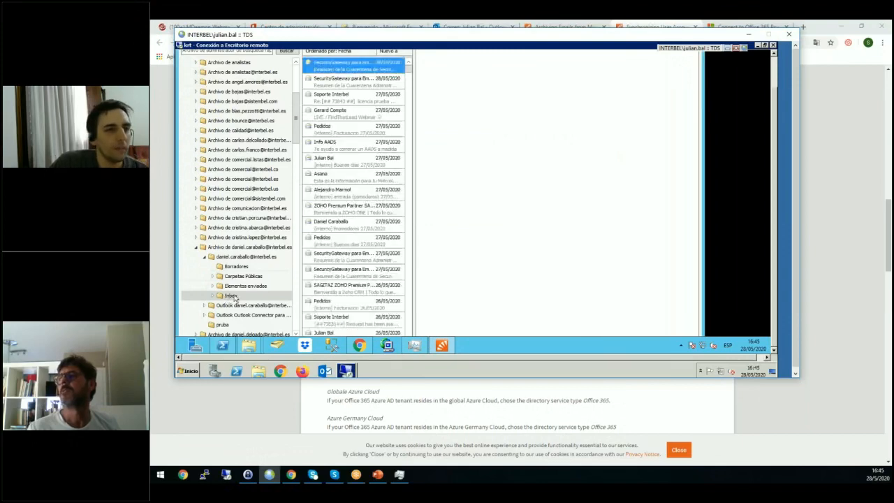
Review the Microsoft Outlook export settings for the archived Inbox folder and close them without exporting.
{"action": "right_click", "coordinate": [234, 295]}
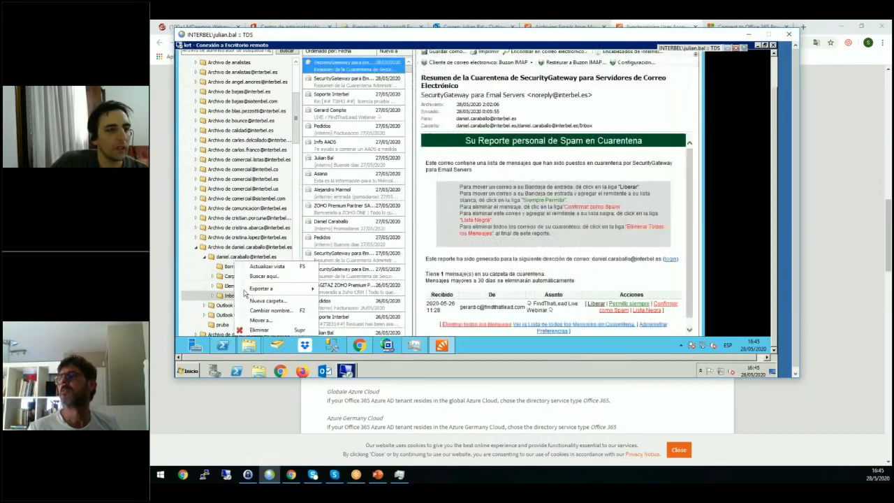
{"action": "mouse_move", "coordinate": [260, 289]}
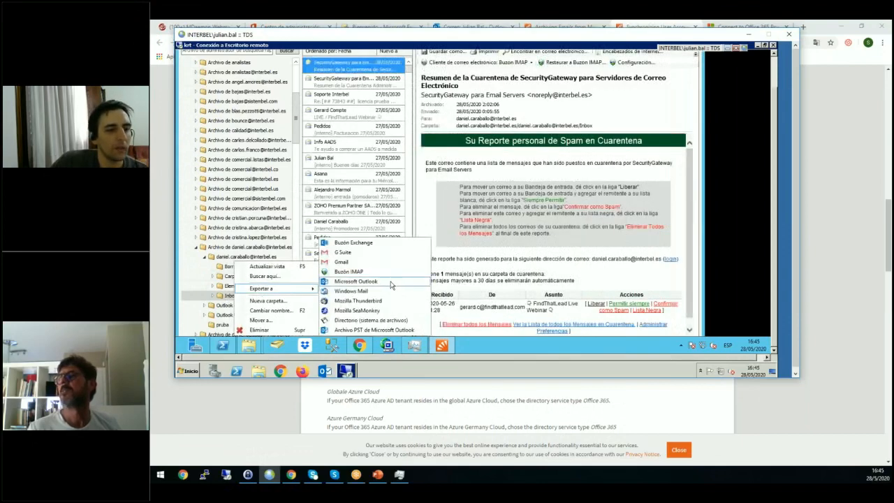
{"action": "left_click", "coordinate": [389, 281]}
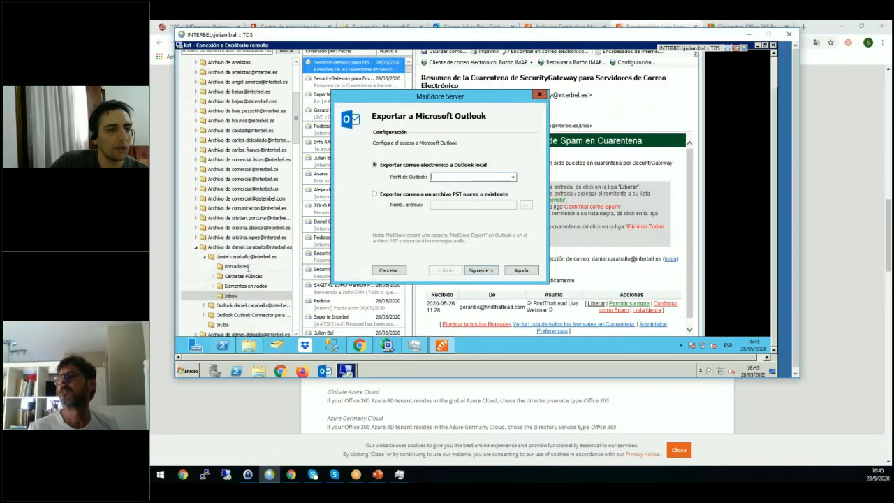
{"action": "left_click", "coordinate": [541, 95]}
Bring up the Exchange mailbox export settings for the archived Inbox folder.
{"action": "right_click", "coordinate": [234, 296]}
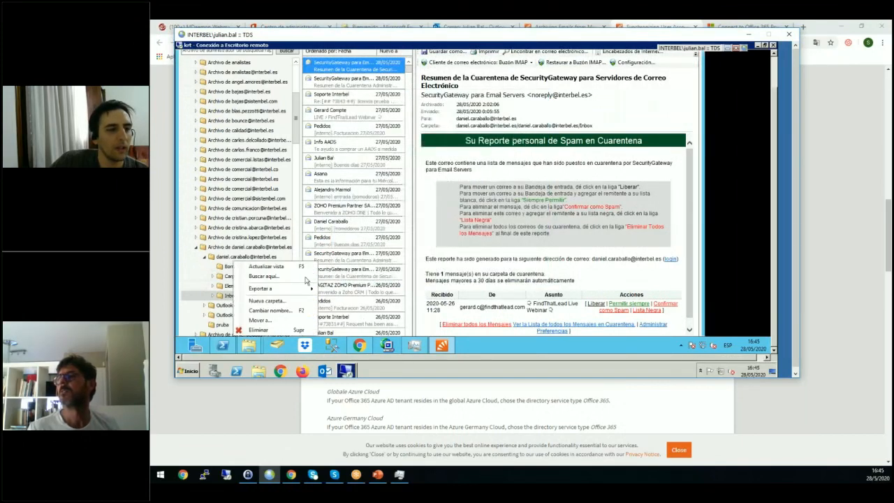
{"action": "mouse_move", "coordinate": [302, 289]}
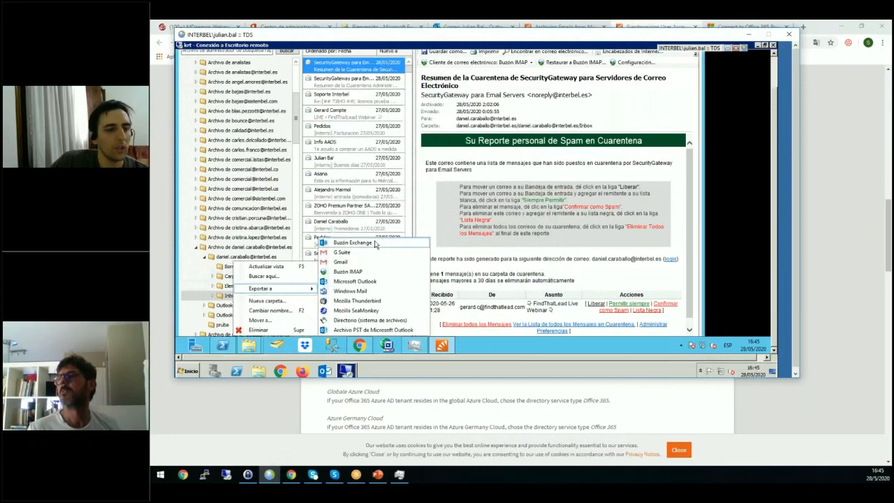
{"action": "left_click", "coordinate": [383, 242]}
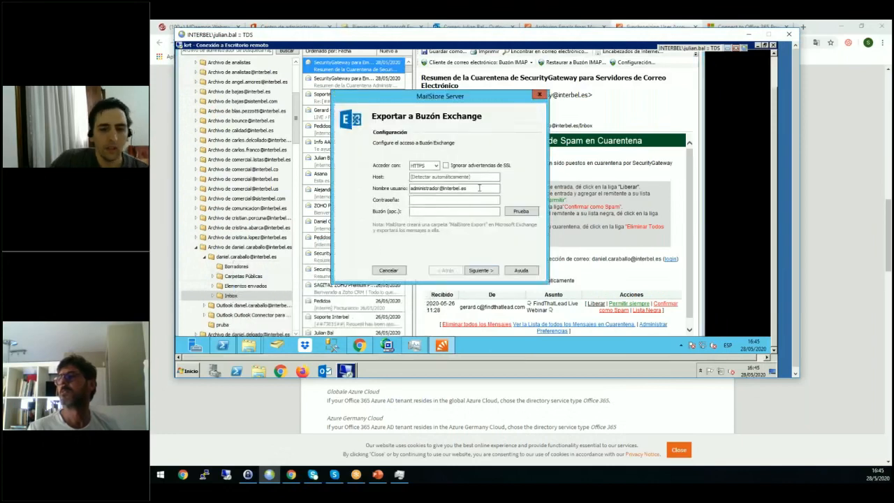
Try entering outlook.office365.com as the user name and the account password for the Exchange mailbox export.
{"action": "left_click", "coordinate": [248, 475]}
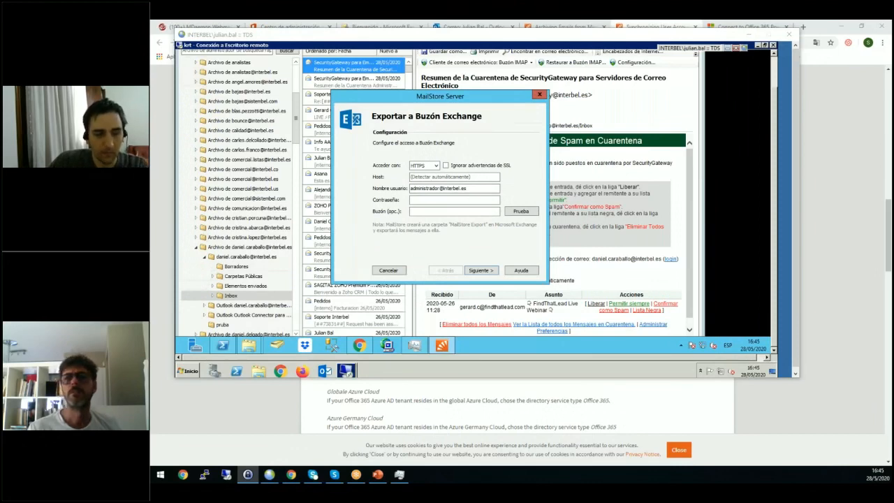
{"action": "double_click", "coordinate": [444, 189]}
{"action": "type", "text": "outlook.office365.com"}
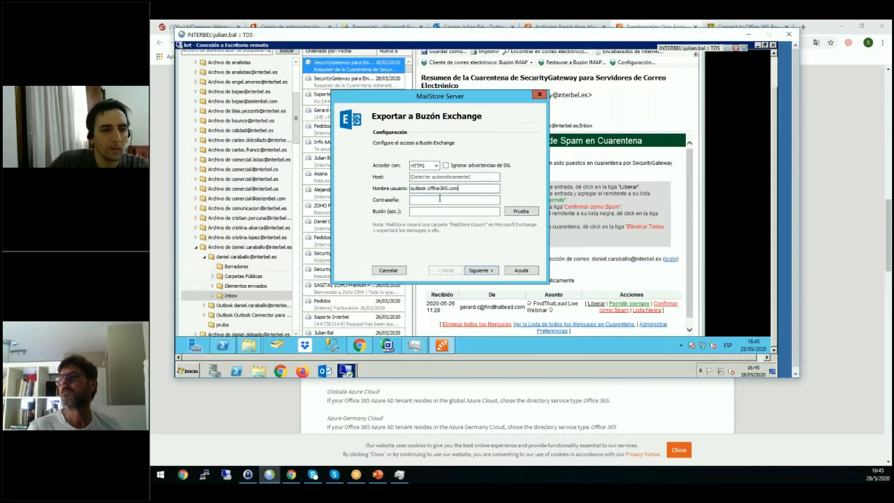
{"action": "key", "text": "Tab"}
{"action": "type", "text": "*****"}
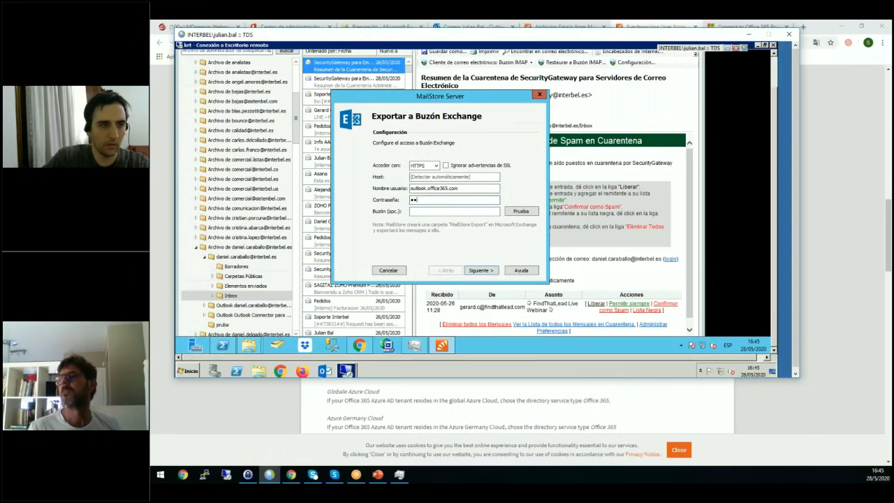
Clear the user name and set the Exchange export host to outlook.office365.com.
{"action": "left_click", "coordinate": [487, 190]}
{"action": "key", "text": "ctrl+a"}
{"action": "key", "text": "ctrl+c"}
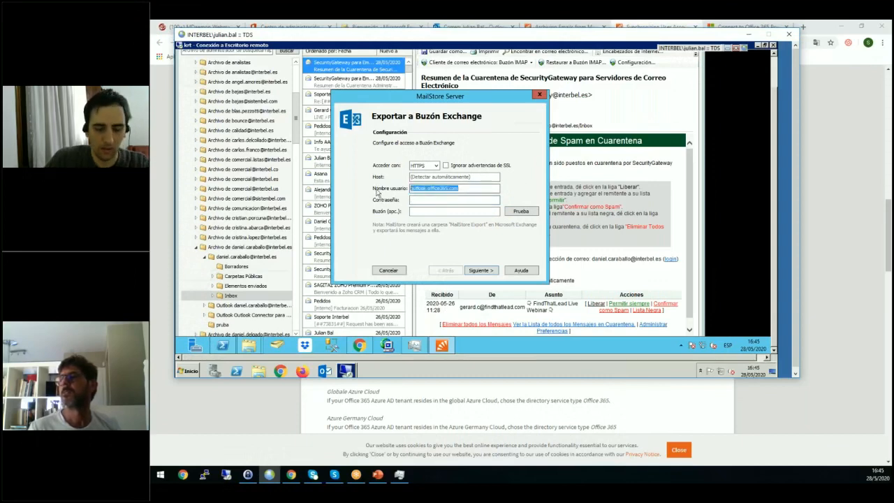
{"action": "key", "text": "BackSpace"}
{"action": "left_click", "coordinate": [458, 178]}
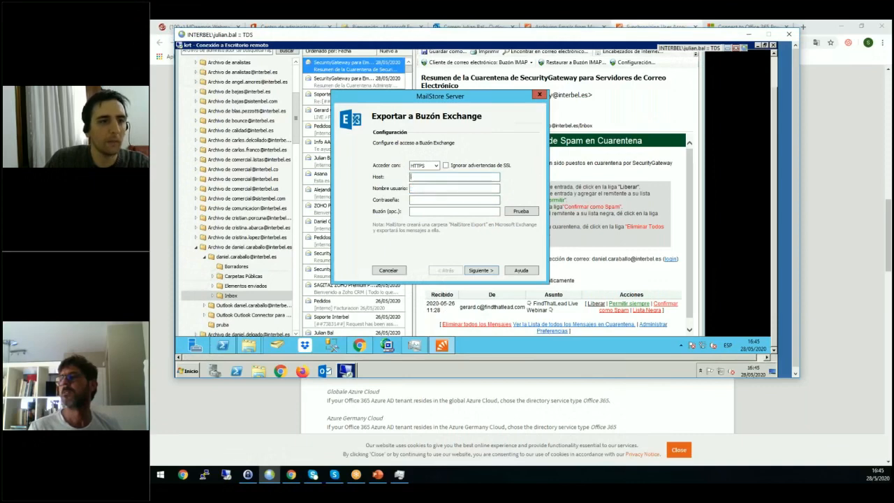
{"action": "key", "text": "ctrl+v"}
Enter the target Office 365 account's e-mail as the user name and fill in the account password.
{"action": "left_click", "coordinate": [430, 190]}
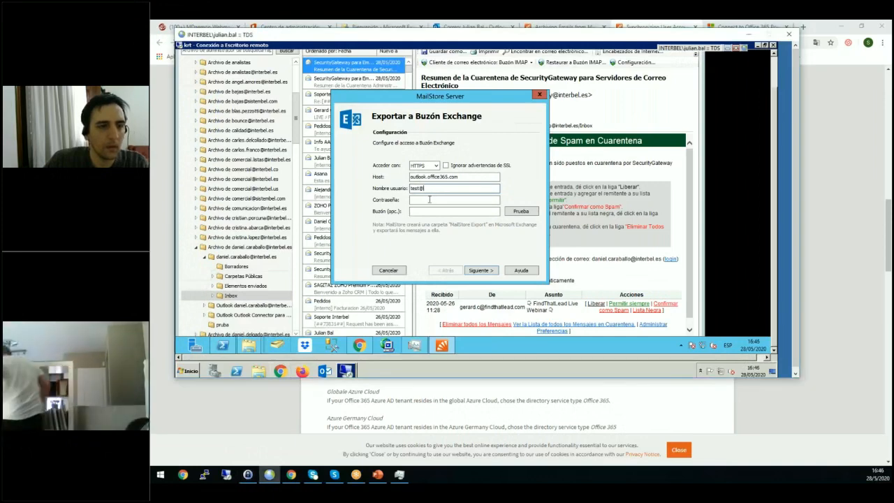
{"action": "type", "text": "backupoffice365.onmicrosoft.com"}
{"action": "key", "text": "Tab"}
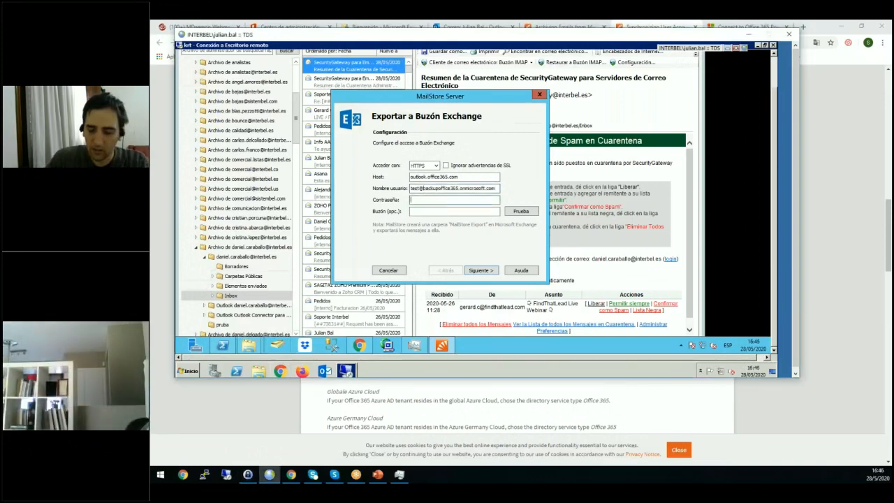
{"action": "type", "text": "••••••••••"}
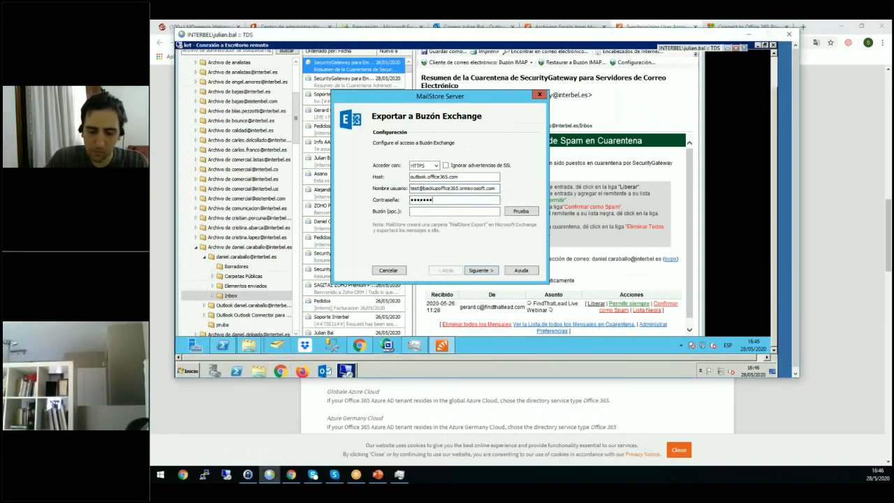
{"action": "type", "text": "•••••"}
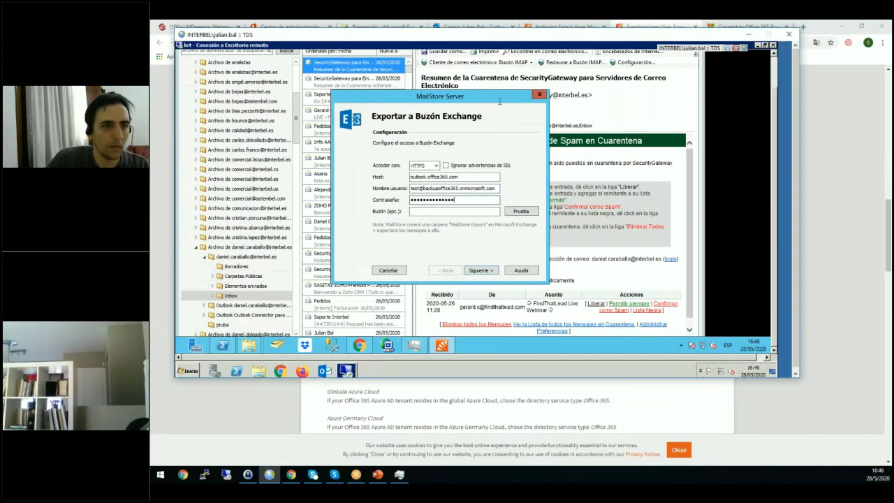
Run the Inbox export to the Exchange mailbox with the default timeout, cancel it partway, and close the progress view.
{"action": "left_click", "coordinate": [487, 270]}
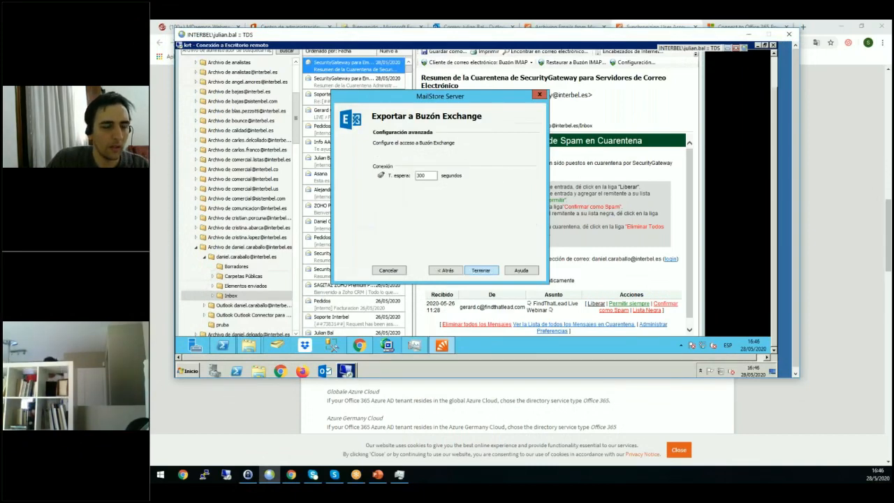
{"action": "left_click", "coordinate": [482, 270]}
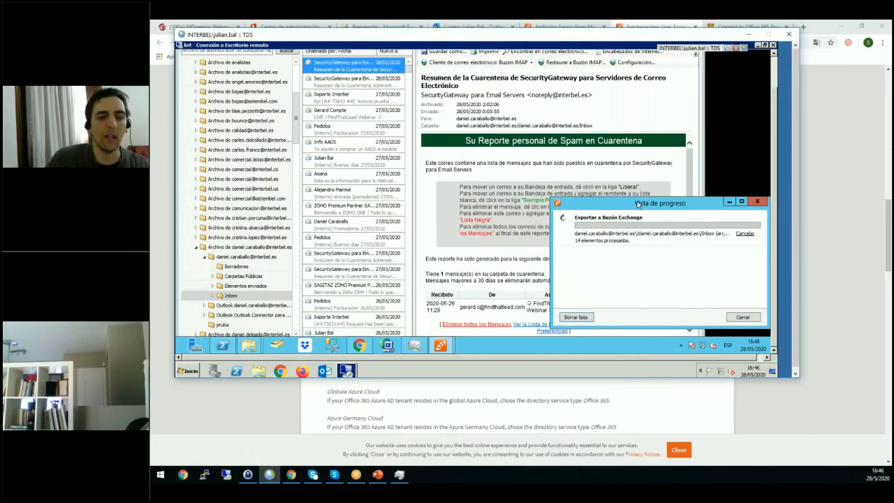
{"action": "left_click_drag", "start_coordinate": [557, 201], "coordinate": [450, 198]}
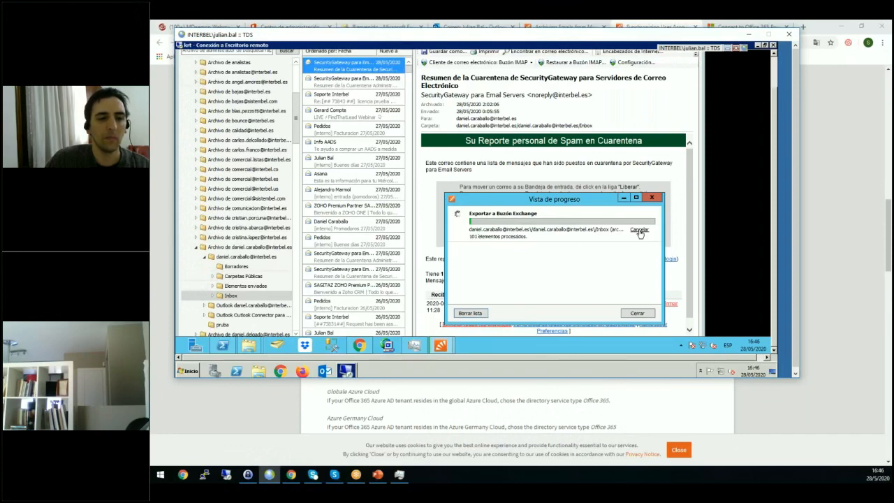
{"action": "left_click", "coordinate": [639, 232]}
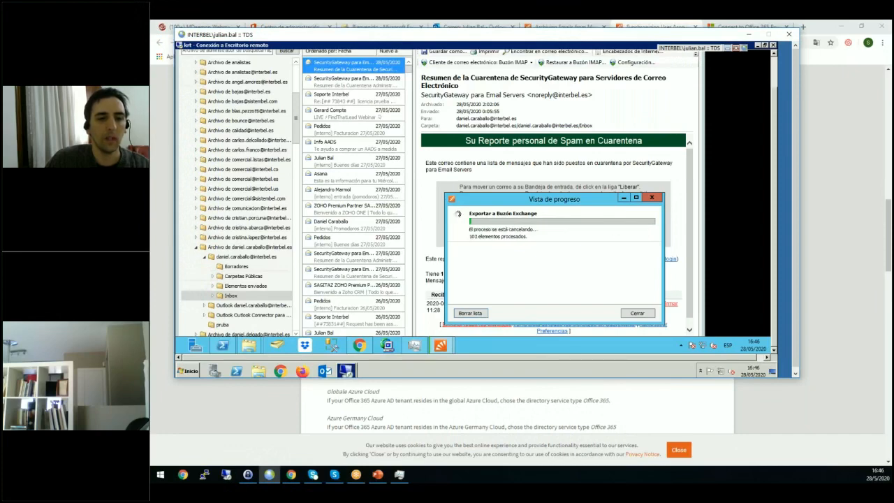
{"action": "left_click", "coordinate": [642, 314]}
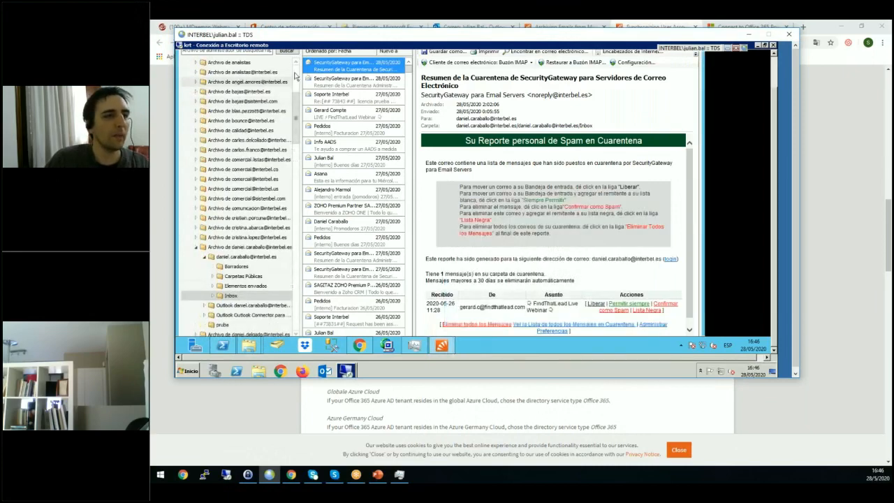
Run the "demo varios buzones microsoft365" archiving profile and close its progress view when it has finished.
{"action": "scroll", "coordinate": [210, 89], "scroll_direction": "up", "scroll_amount": 5}
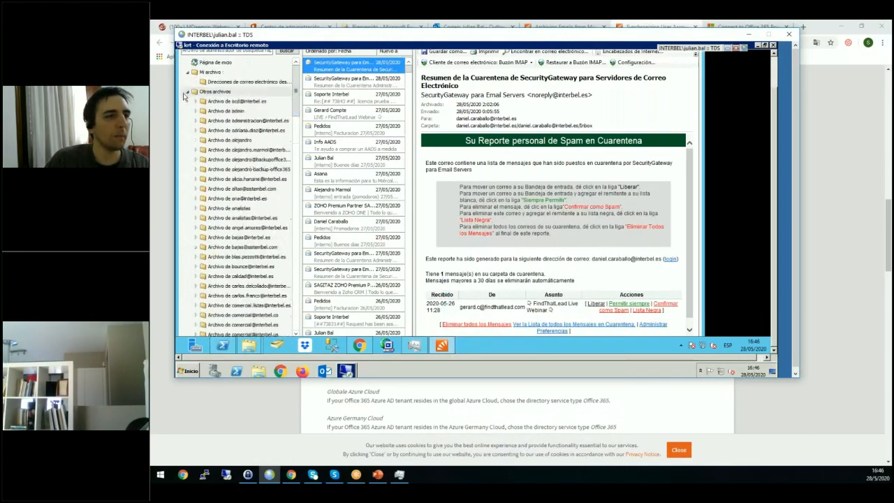
{"action": "left_click", "coordinate": [186, 93]}
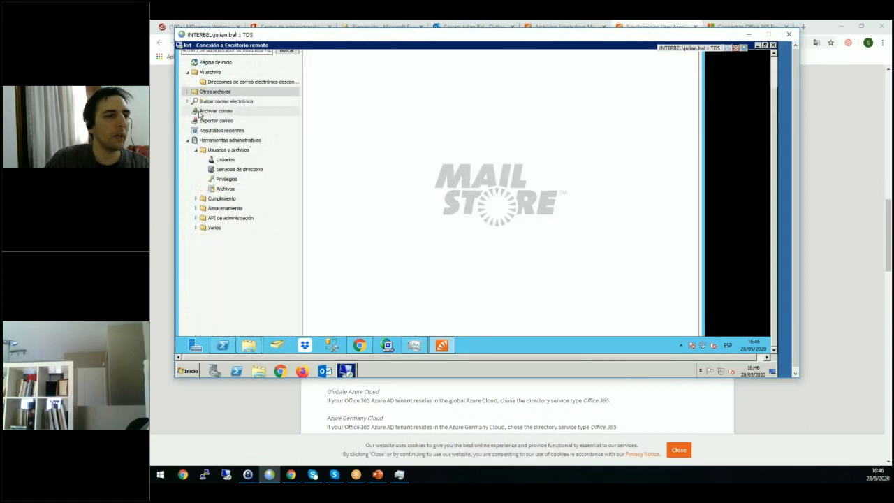
{"action": "left_click", "coordinate": [201, 112]}
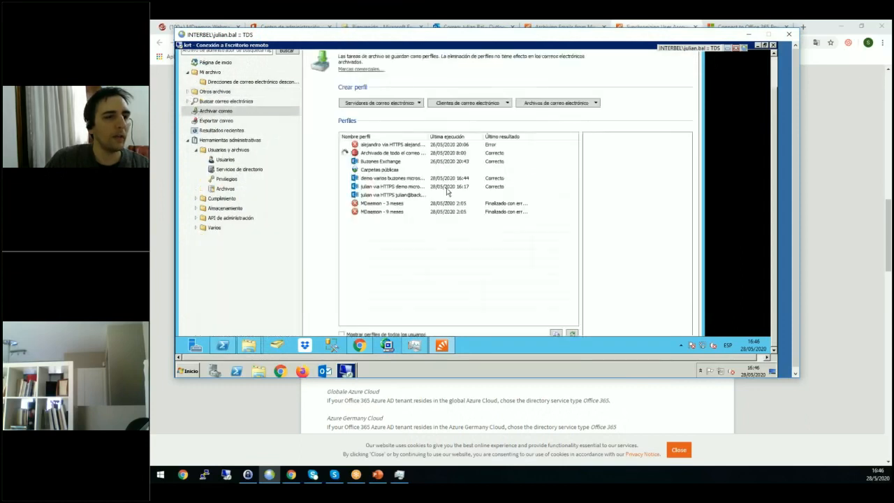
{"action": "left_click", "coordinate": [403, 181]}
{"action": "right_click", "coordinate": [402, 180]}
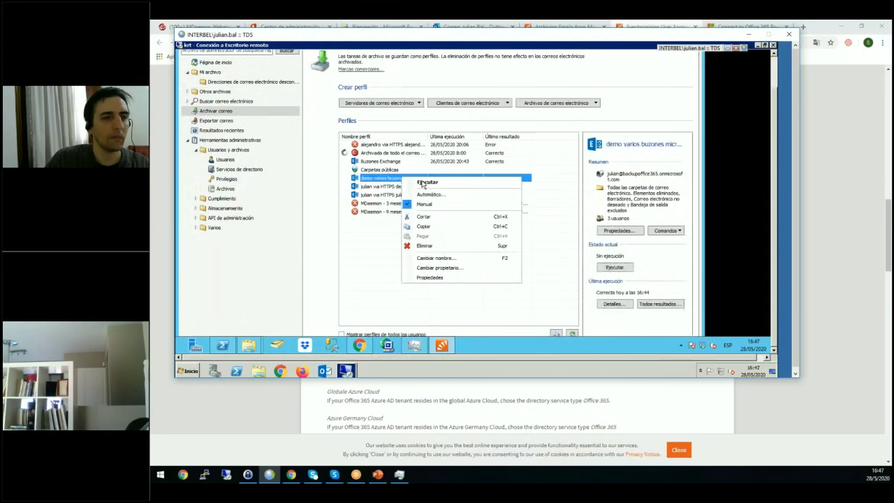
{"action": "left_click", "coordinate": [425, 182]}
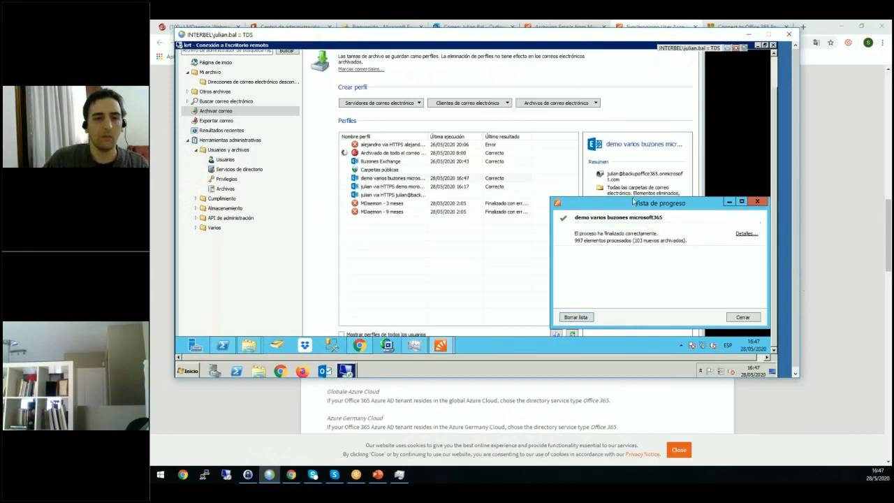
{"action": "left_click_drag", "start_coordinate": [633, 198], "coordinate": [505, 181]}
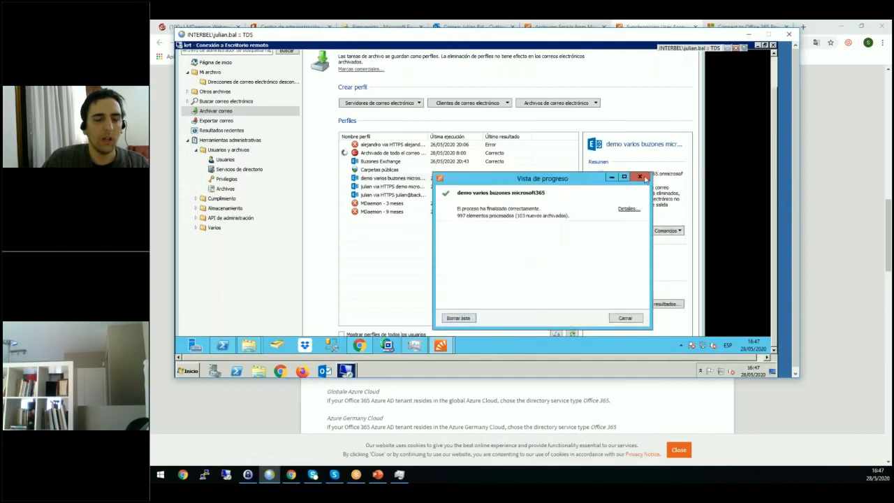
{"action": "left_click", "coordinate": [640, 177]}
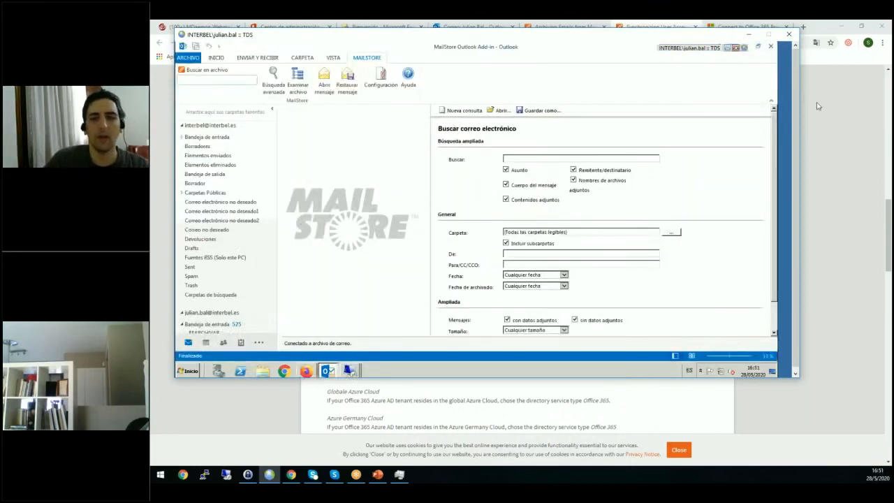
Return to the krt remote desktop session and show the summary of the HTTPS profile just above "MDaemon - 3 meses".
{"action": "left_click_drag", "start_coordinate": [796, 92], "coordinate": [796, 112]}
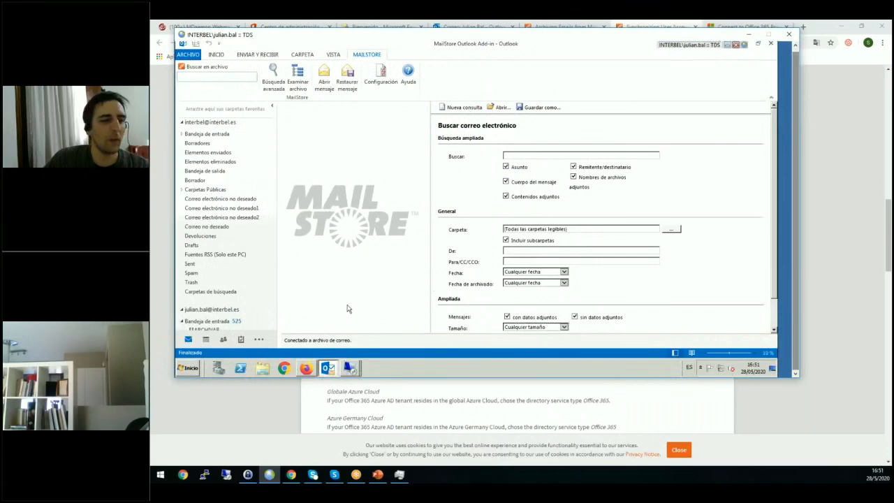
{"action": "left_click", "coordinate": [351, 369]}
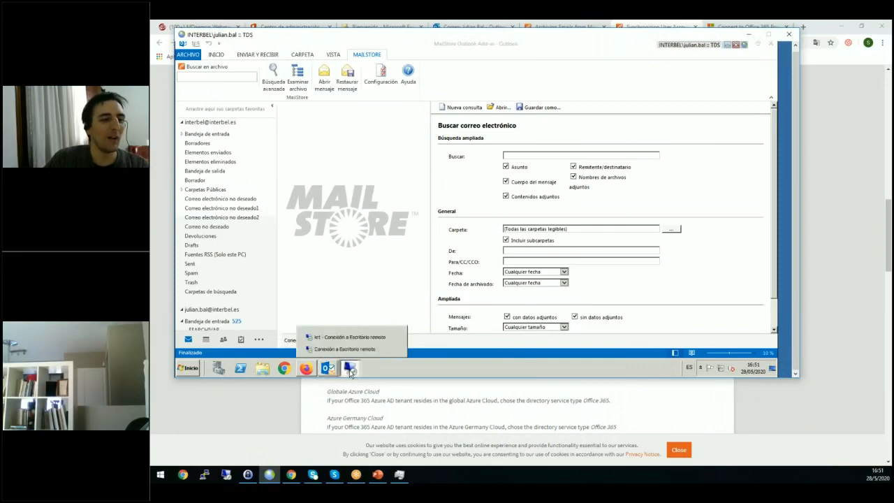
{"action": "left_click", "coordinate": [352, 338]}
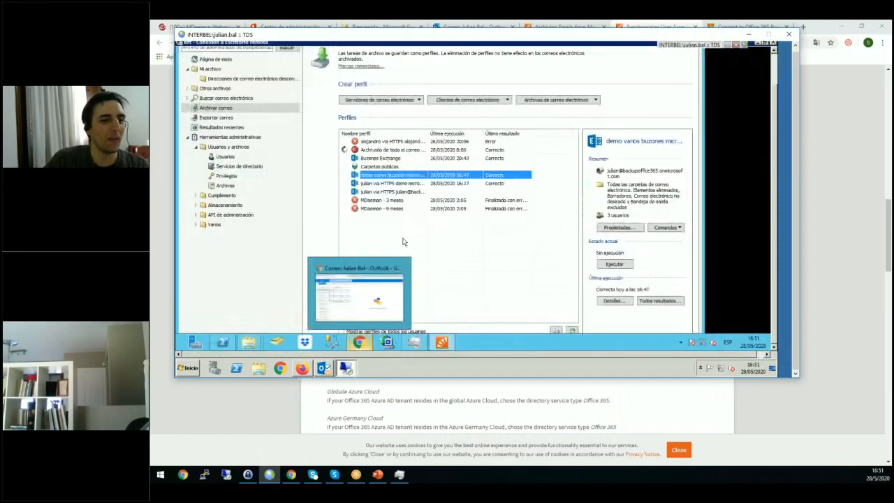
{"action": "left_click", "coordinate": [383, 192]}
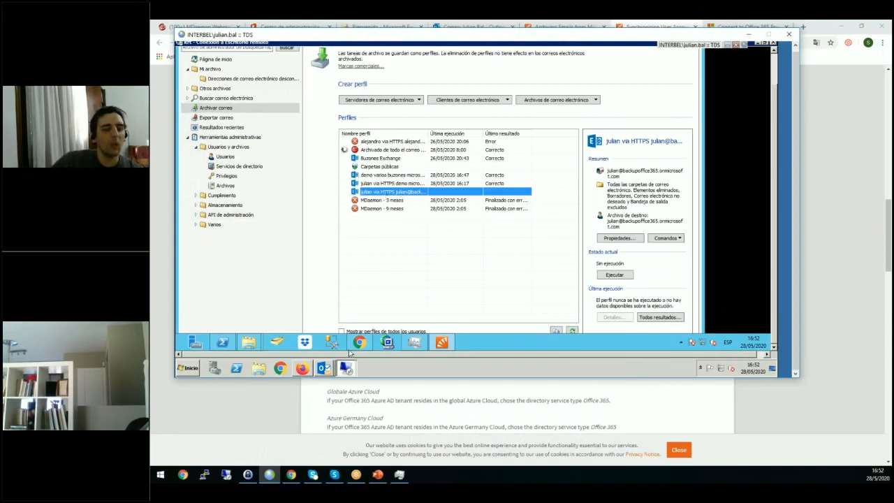
Switch to Chrome and show the "Archiving Incoming and Outgoing Emails Directly" section of the Office 365 archiving guide.
{"action": "mouse_move", "coordinate": [306, 367]}
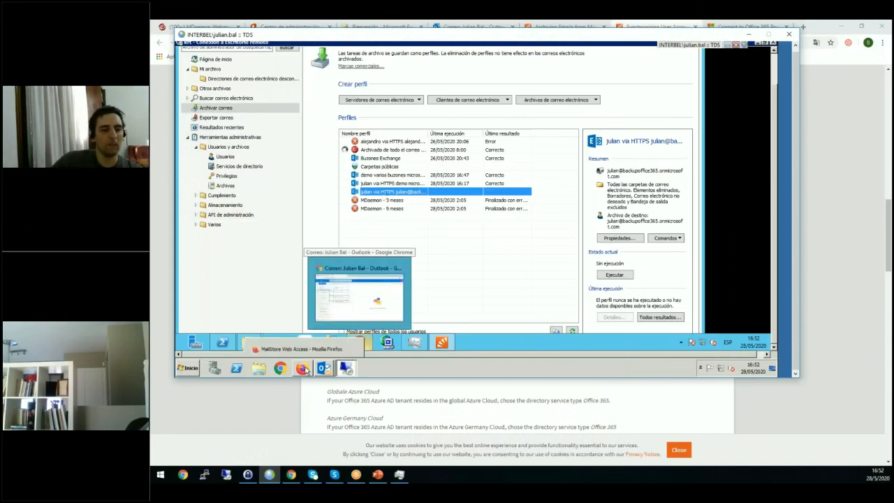
{"action": "left_click", "coordinate": [312, 383]}
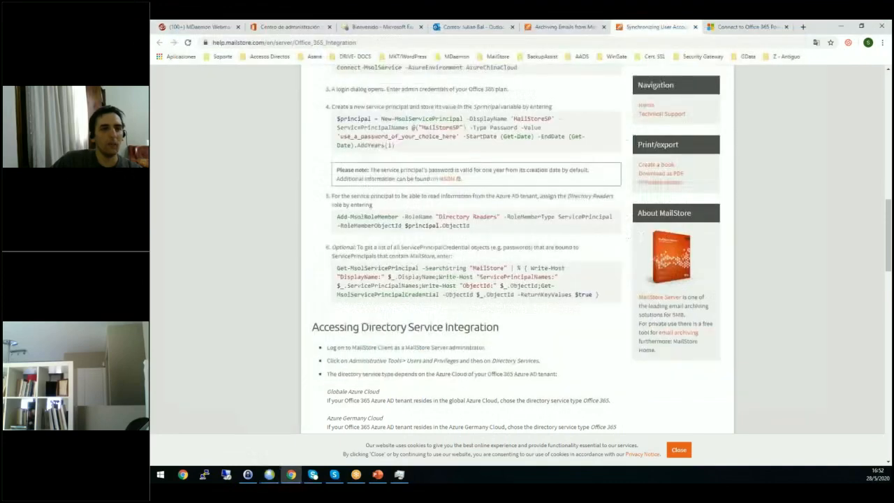
{"action": "left_click", "coordinate": [569, 28]}
{"action": "scroll", "coordinate": [517, 251], "scroll_direction": "up", "scroll_amount": 5}
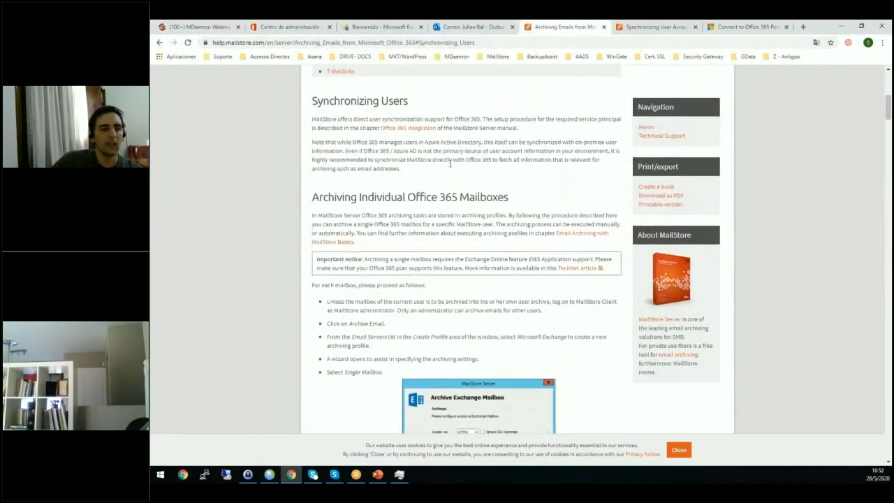
{"action": "scroll", "coordinate": [351, 292], "scroll_direction": "down", "scroll_amount": 1}
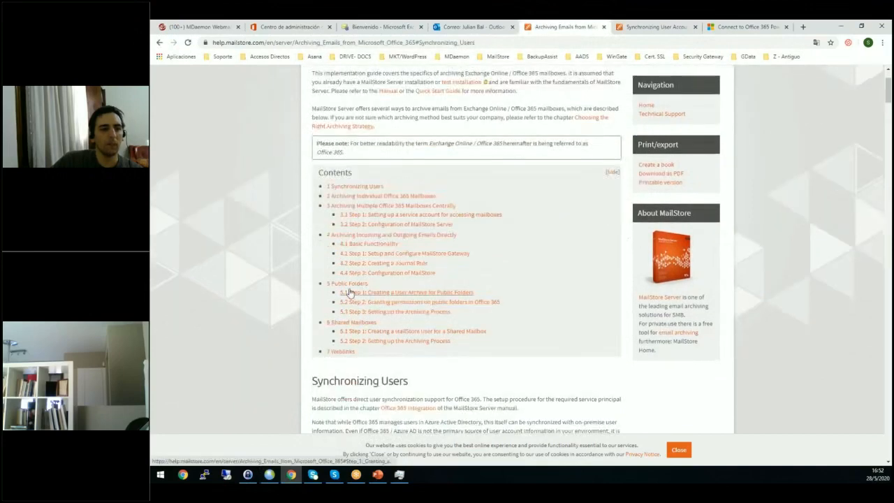
{"action": "left_click", "coordinate": [352, 236]}
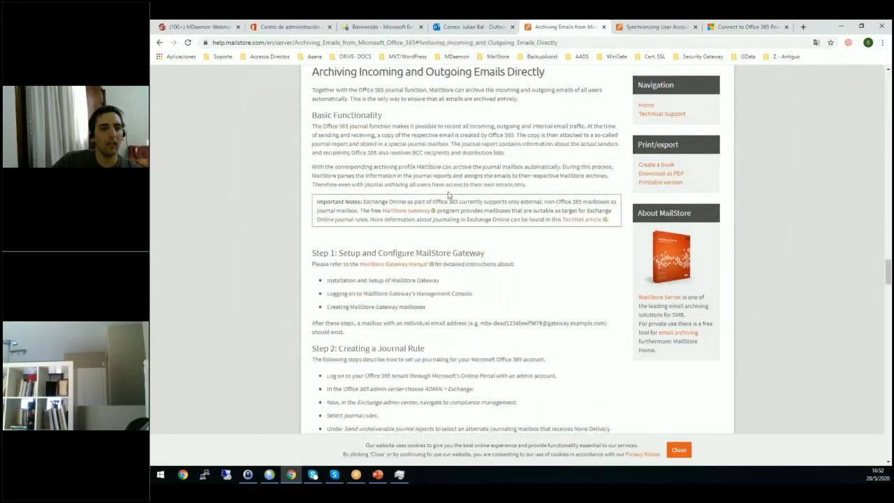
Open the linked MailStore Gateway help in a new tab and switch to it.
{"action": "right_click", "coordinate": [403, 213]}
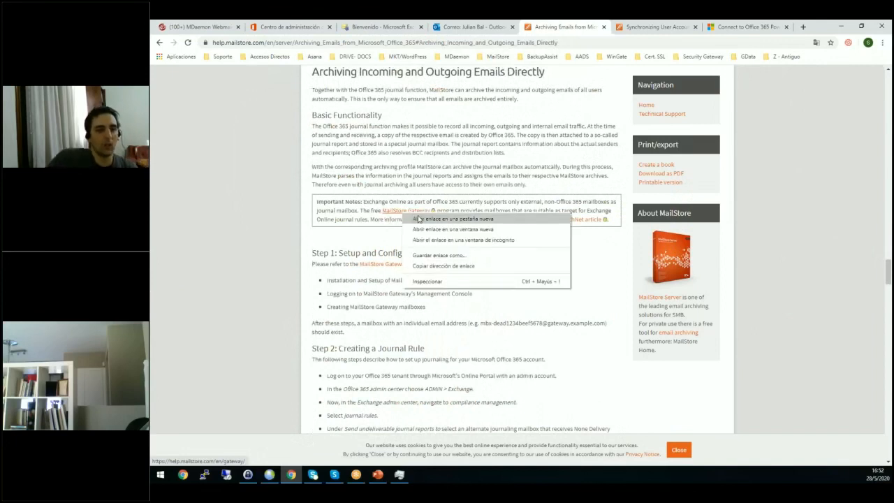
{"action": "left_click", "coordinate": [417, 219]}
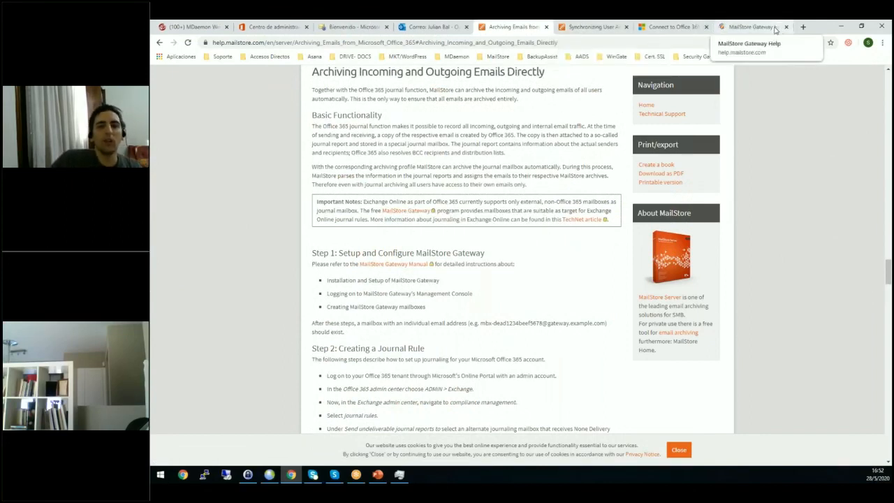
{"action": "left_click", "coordinate": [777, 27]}
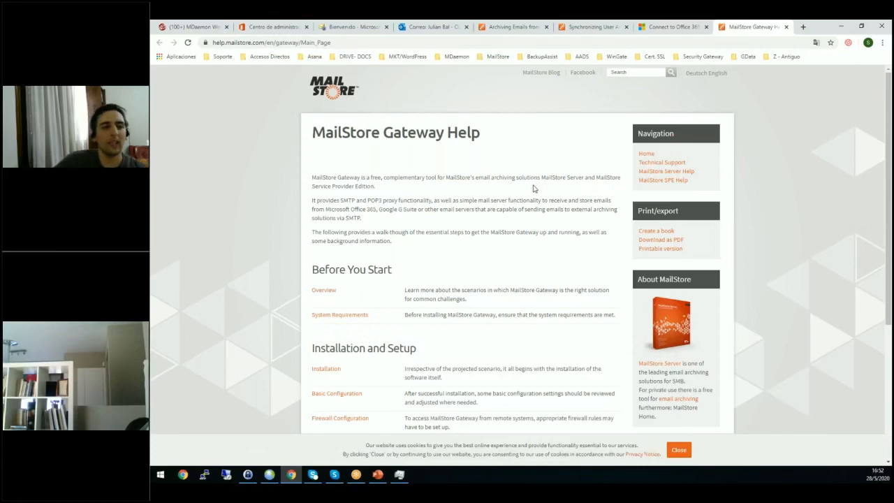
Review the MailStore Gateway help topics, look at the Basic Configuration page, and go back to the main page.
{"action": "scroll", "coordinate": [356, 263], "scroll_direction": "down", "scroll_amount": 3}
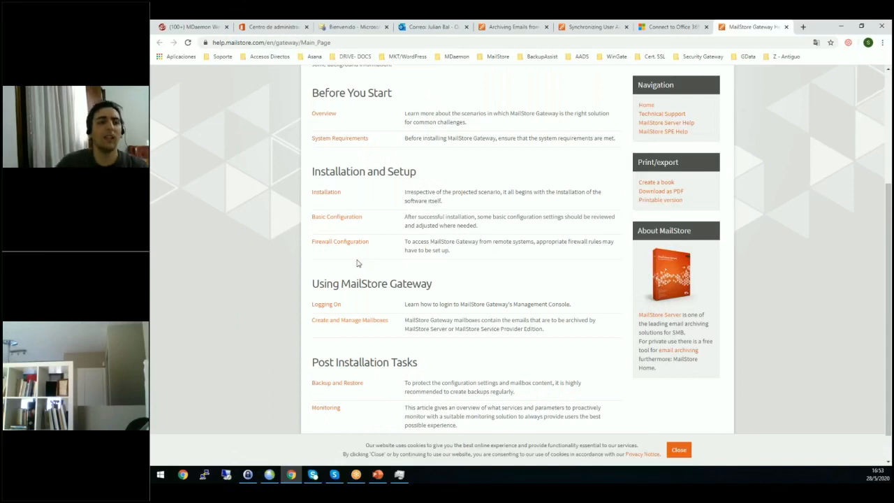
{"action": "scroll", "coordinate": [357, 263], "scroll_direction": "down", "scroll_amount": 1}
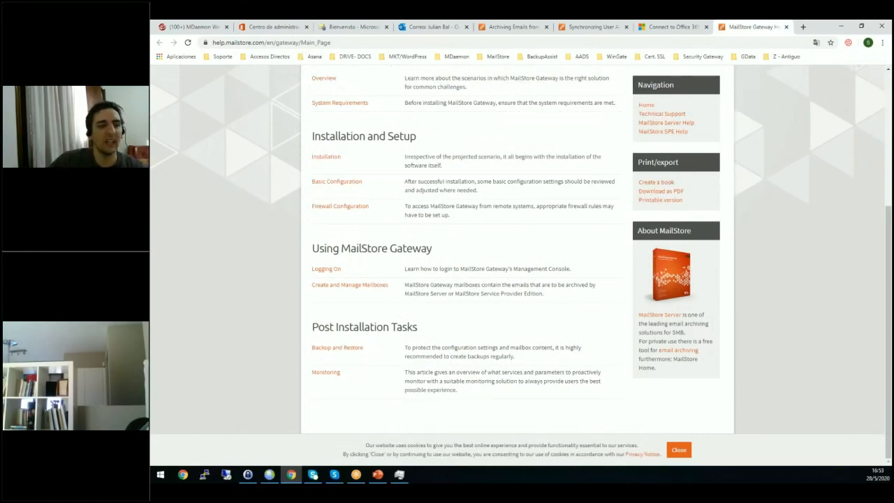
{"action": "scroll", "coordinate": [283, 299], "scroll_direction": "up", "scroll_amount": 3}
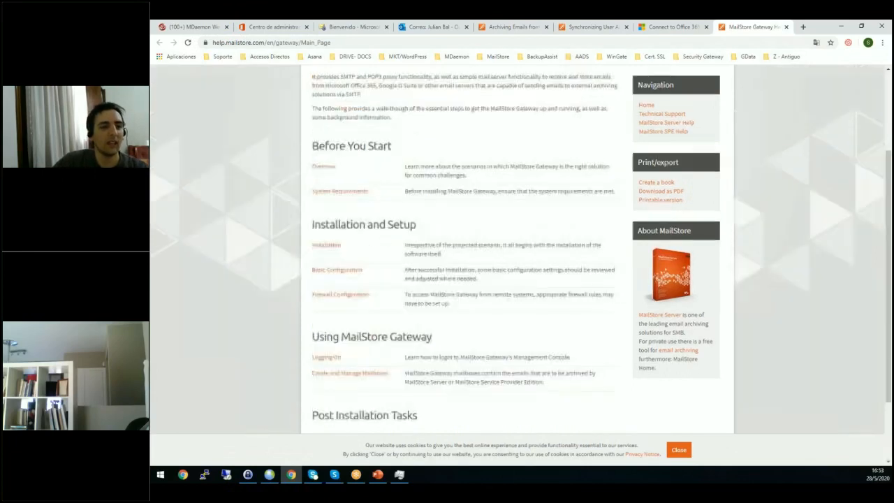
{"action": "left_click", "coordinate": [321, 271]}
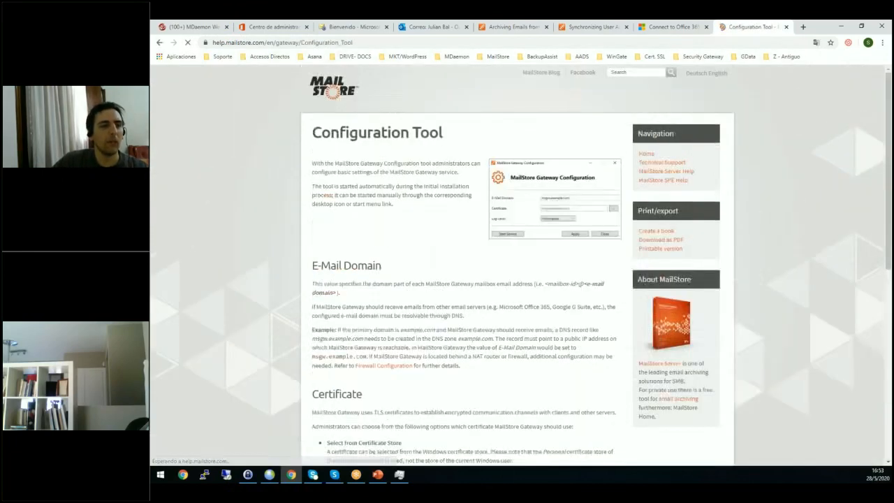
{"action": "key", "text": "alt+Left"}
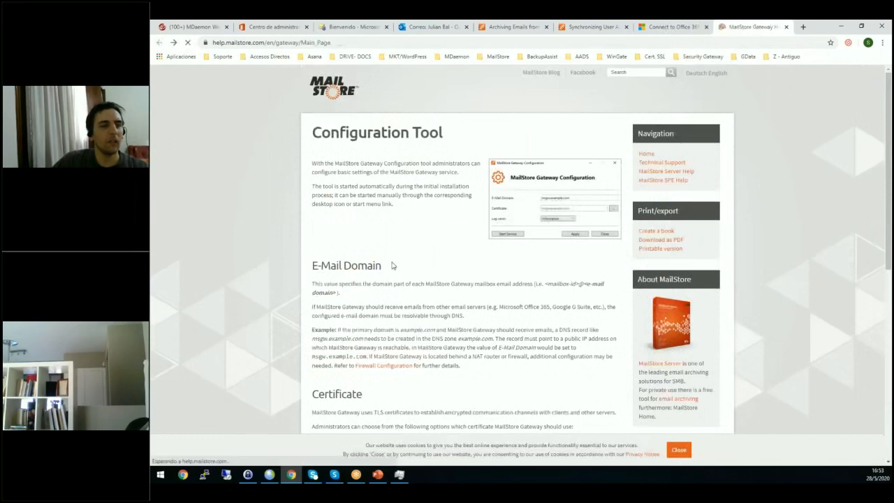
Open the MailStore Gateway Overview article and examine the "MailStore Gateway as Server" and "MailStore Gateway as Proxy" sections with their setup charts.
{"action": "left_click", "coordinate": [324, 168]}
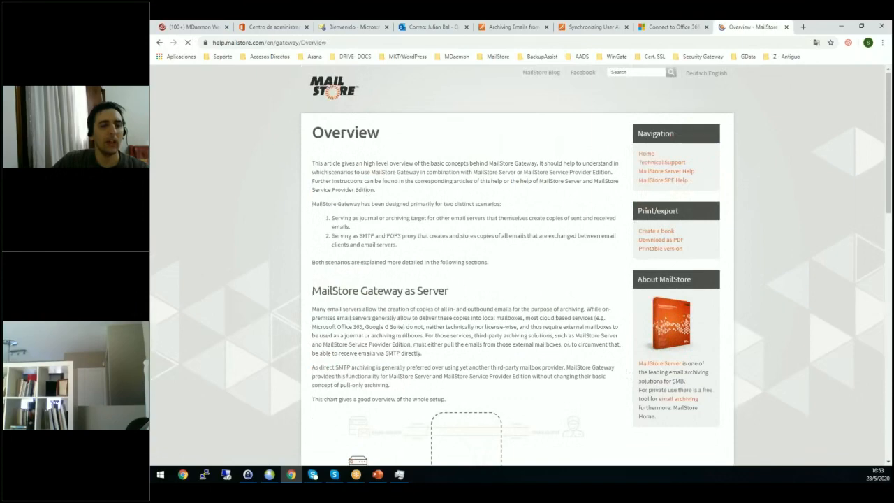
{"action": "scroll", "coordinate": [324, 168], "scroll_direction": "down", "scroll_amount": 5}
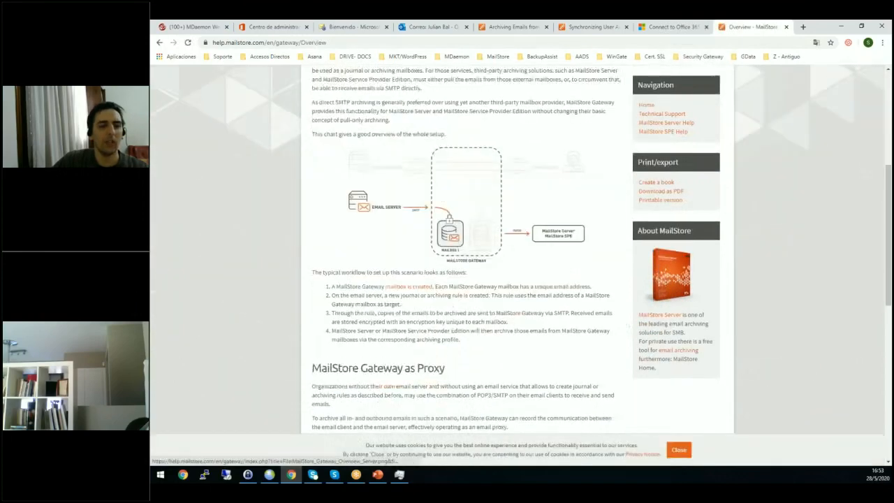
{"action": "scroll", "coordinate": [323, 168], "scroll_direction": "up", "scroll_amount": 1}
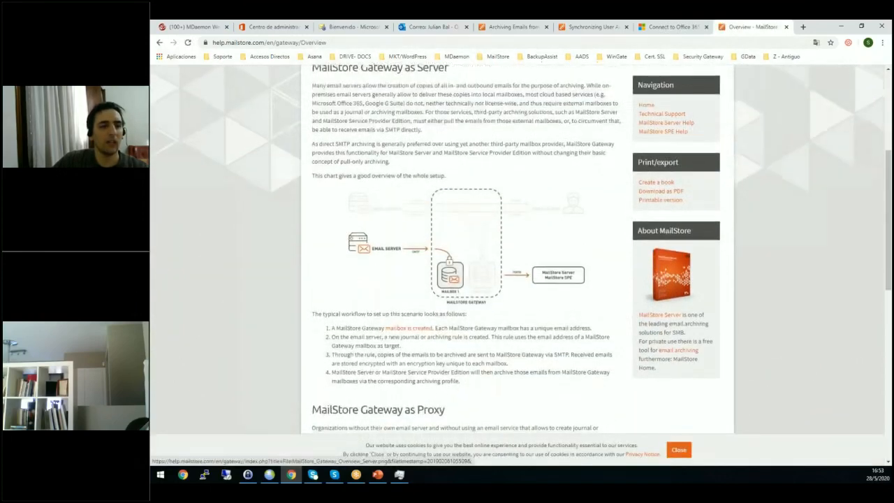
{"action": "scroll", "coordinate": [377, 273], "scroll_direction": "down", "scroll_amount": 3}
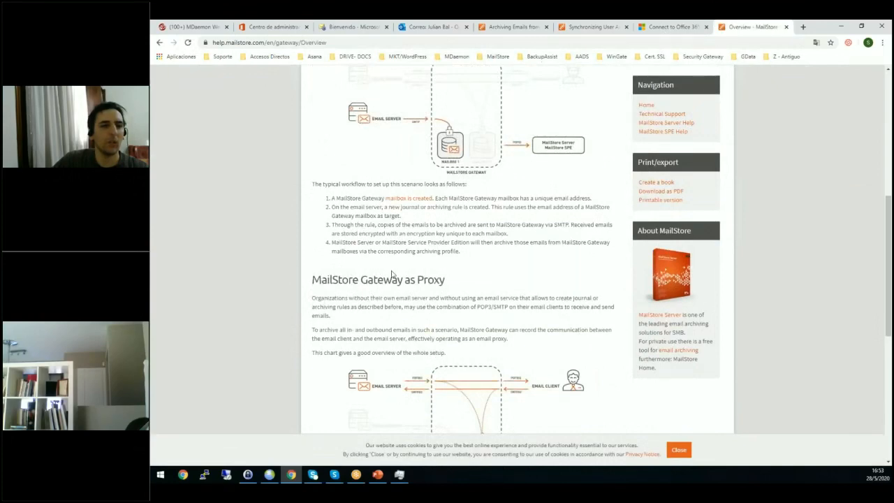
{"action": "scroll", "coordinate": [392, 273], "scroll_direction": "up", "scroll_amount": 4}
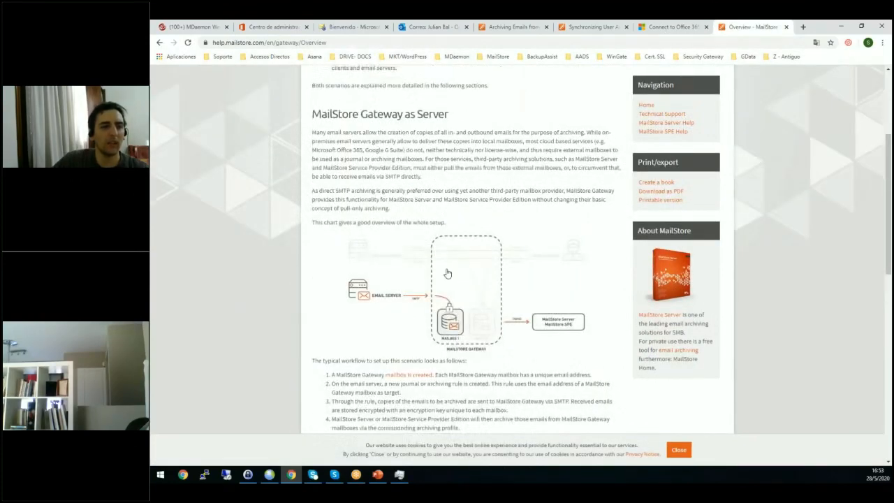
{"action": "scroll", "coordinate": [448, 273], "scroll_direction": "down", "scroll_amount": 6}
{"action": "scroll", "coordinate": [448, 273], "scroll_direction": "up", "scroll_amount": 3}
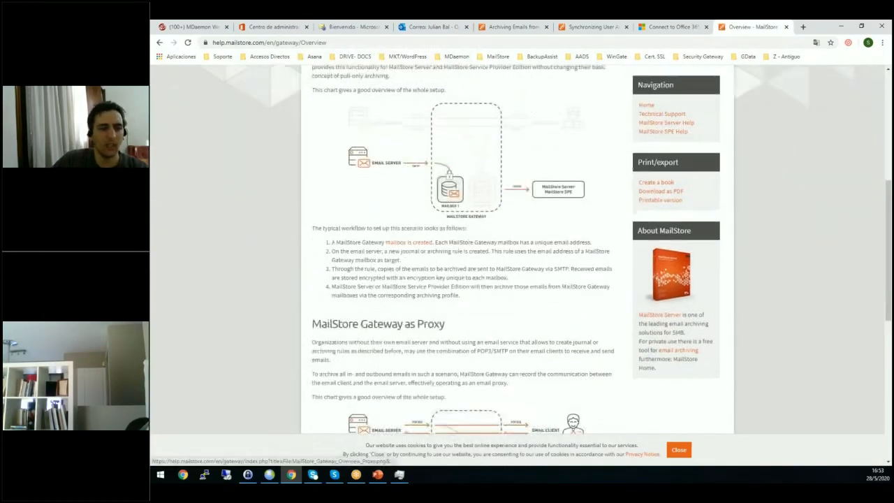
{"action": "scroll", "coordinate": [454, 272], "scroll_direction": "up", "scroll_amount": 3}
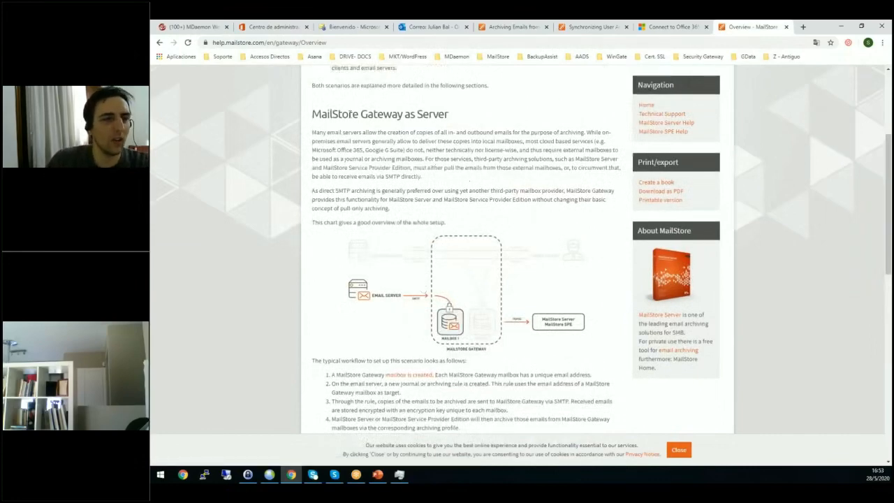